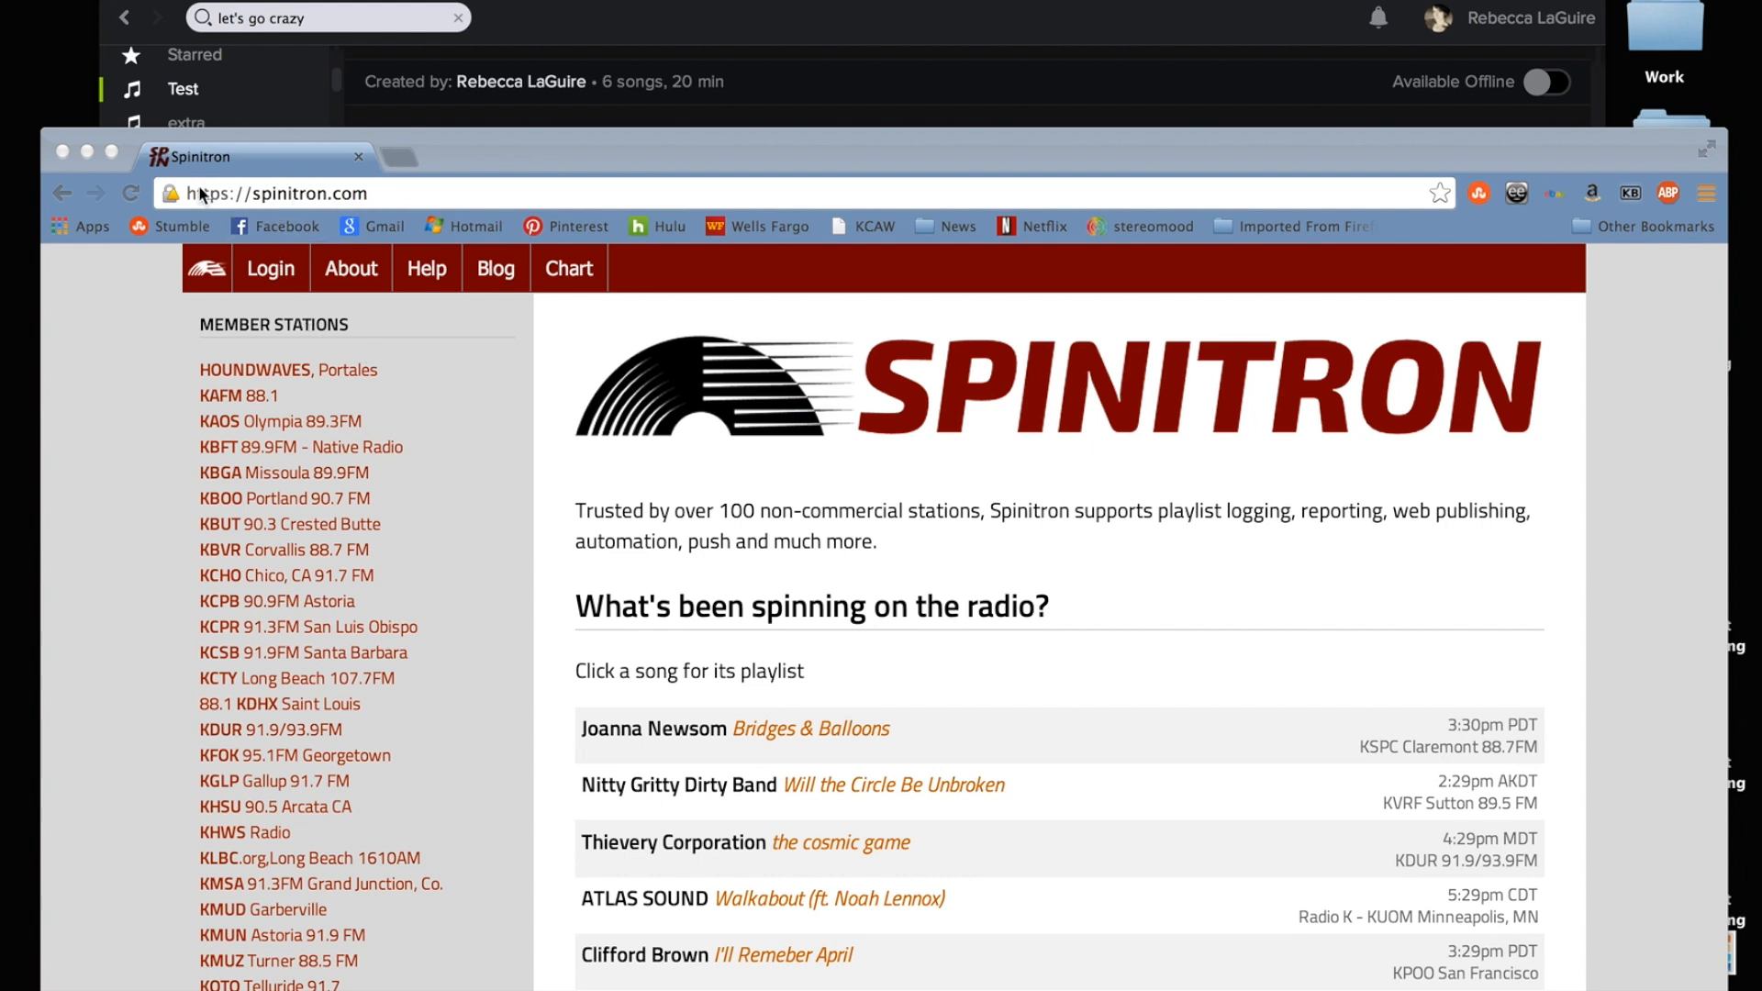
Go to the Spinitron member login and start creating a new playlist.
left_click(277, 274)
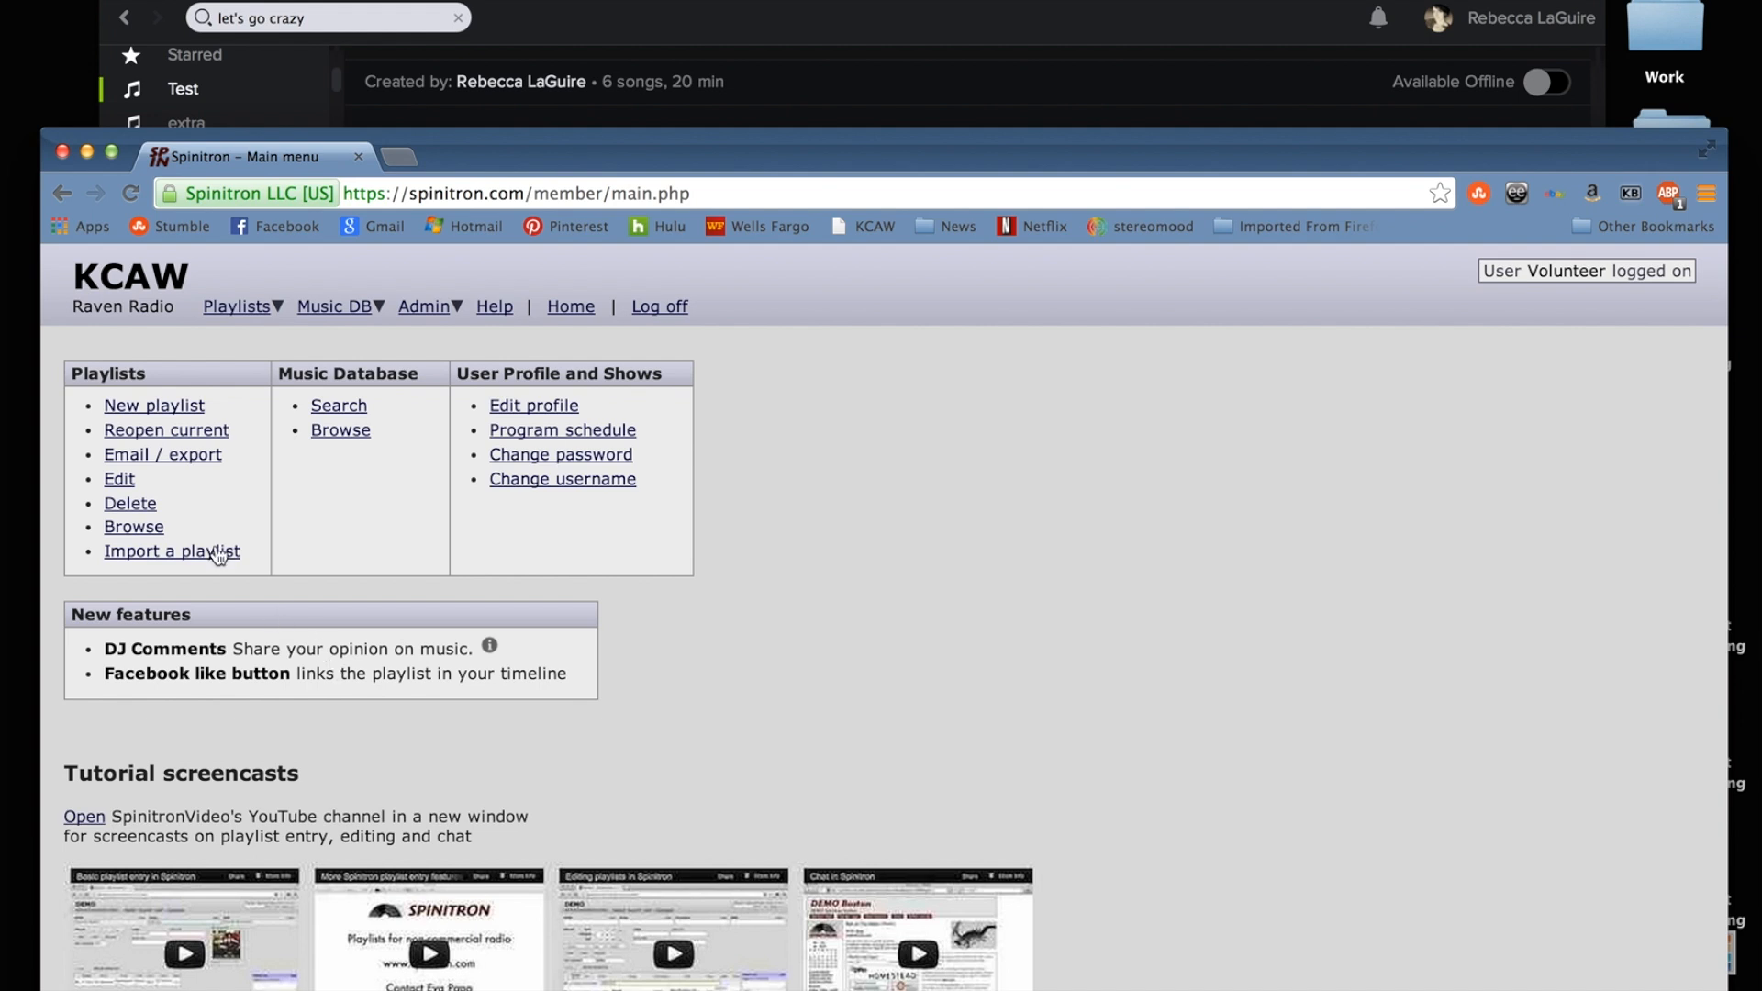
left_click(163, 405)
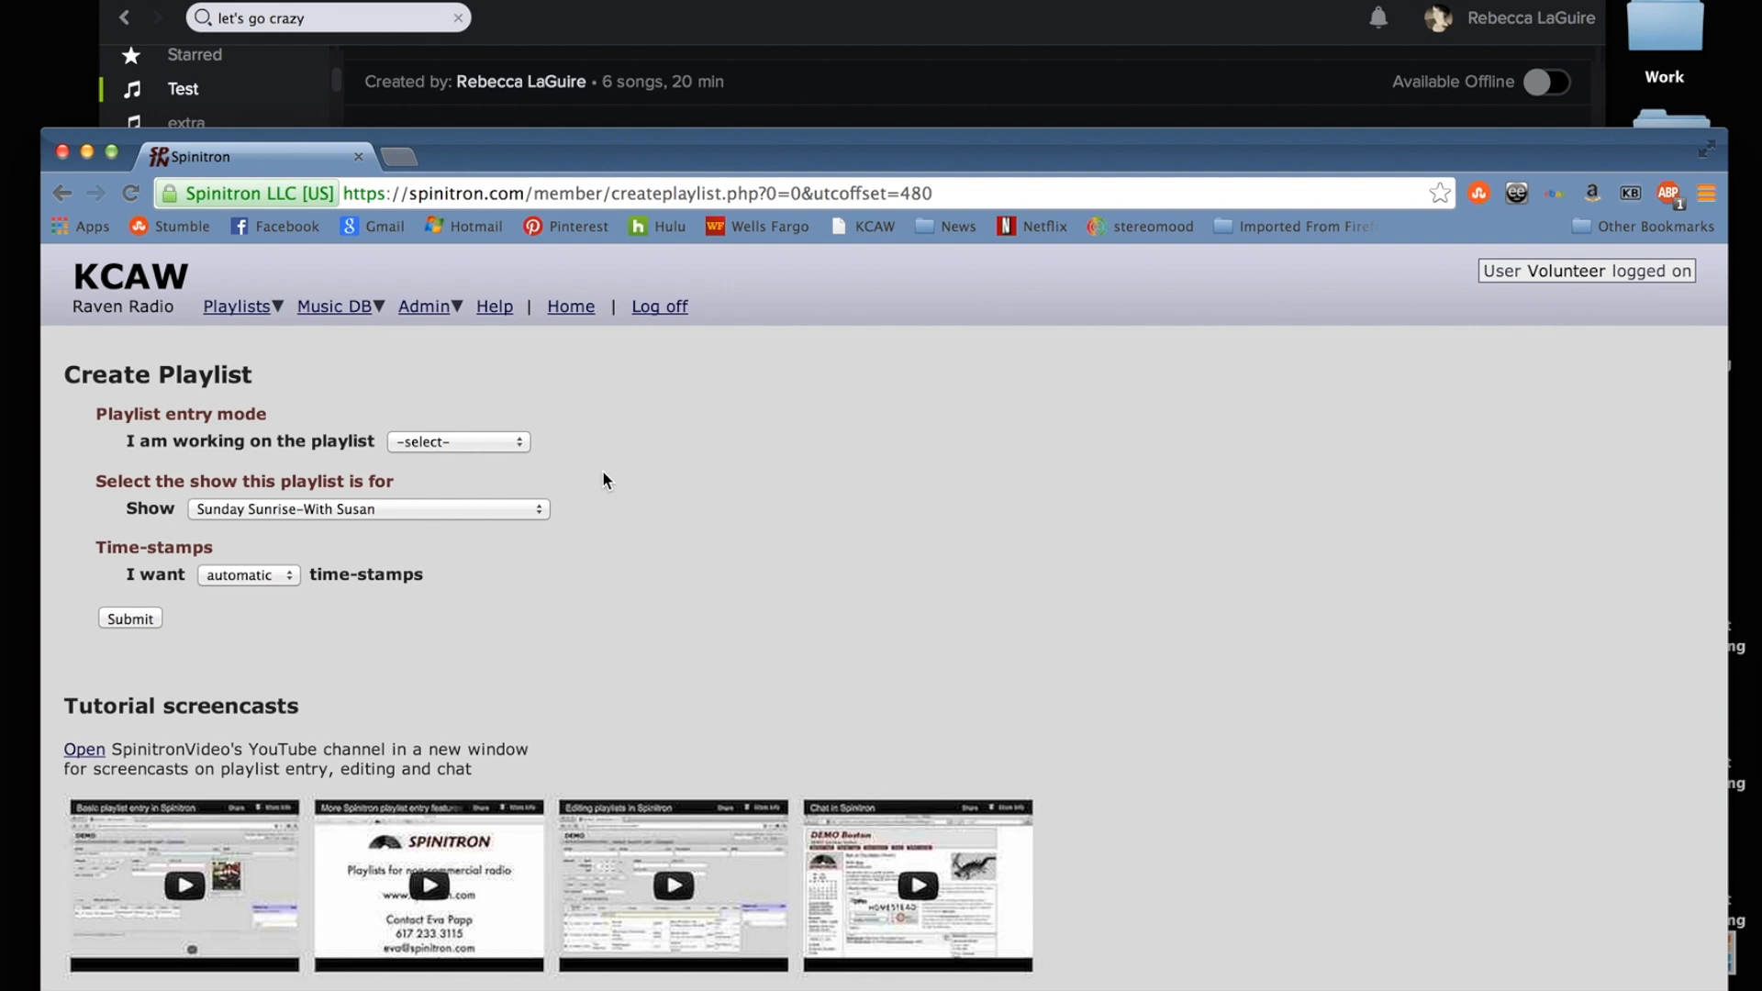
Create a playlist in after the show mode, dated May 19 2014, for Good Day Show - With Taylor with manual time-stamps.
left_click(496, 436)
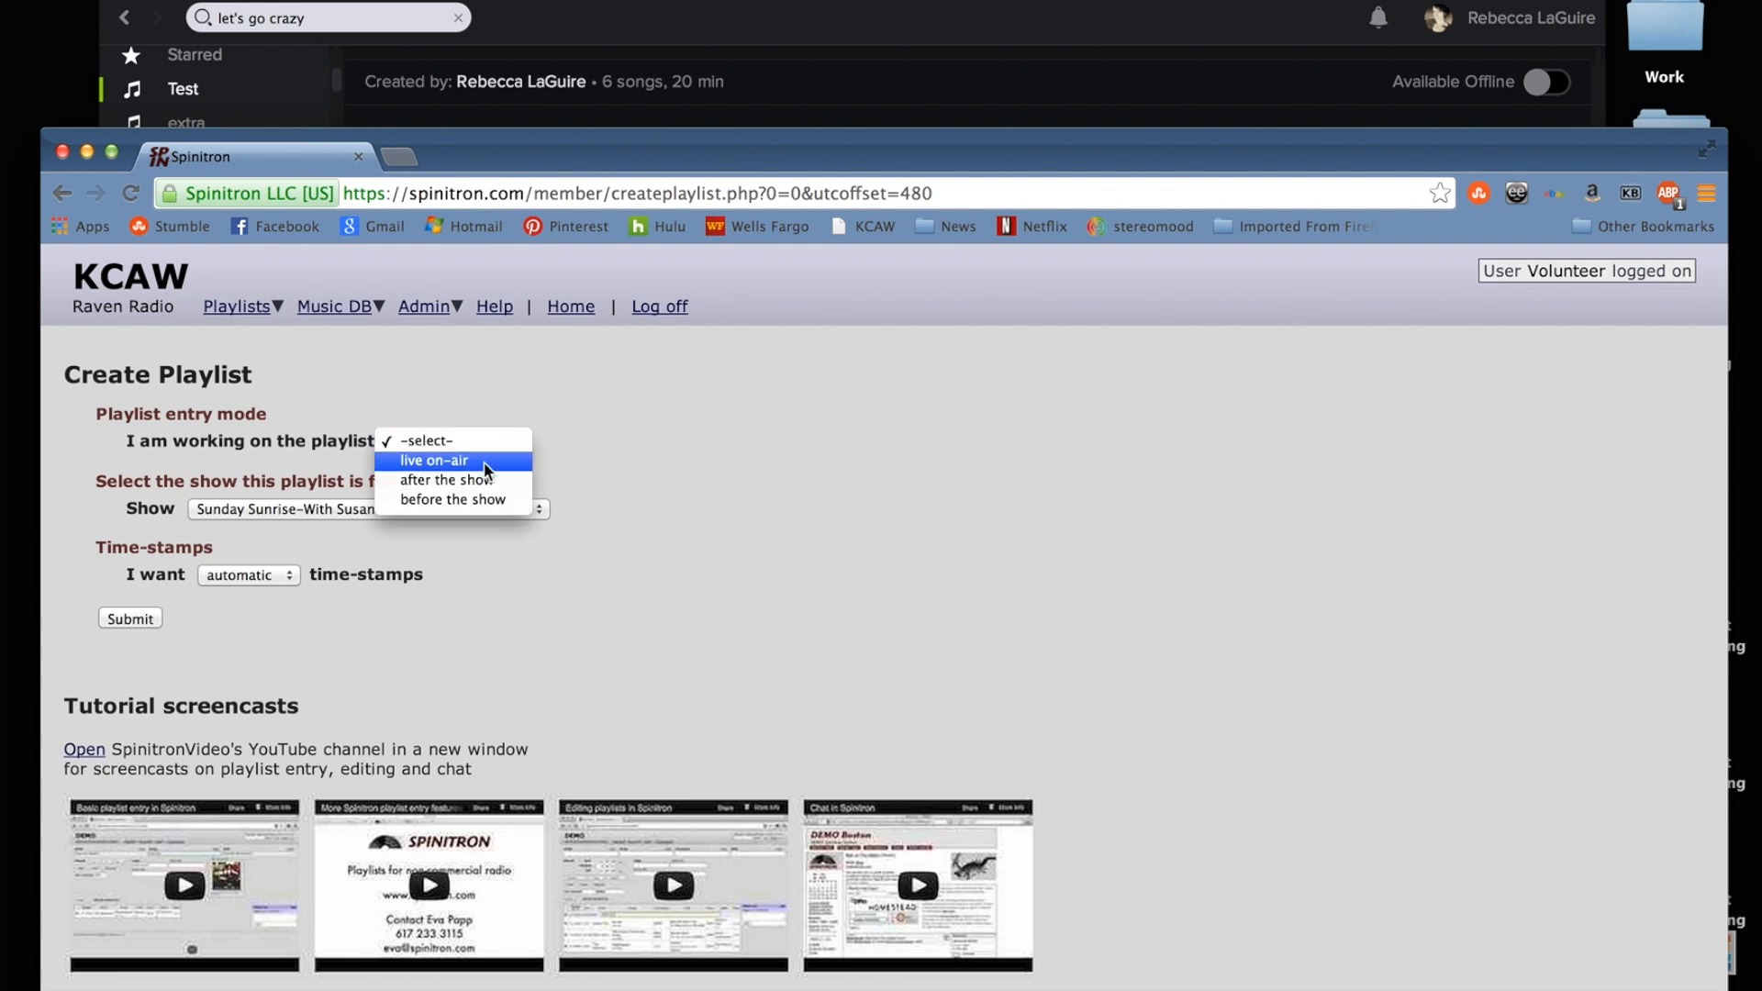
left_click(479, 474)
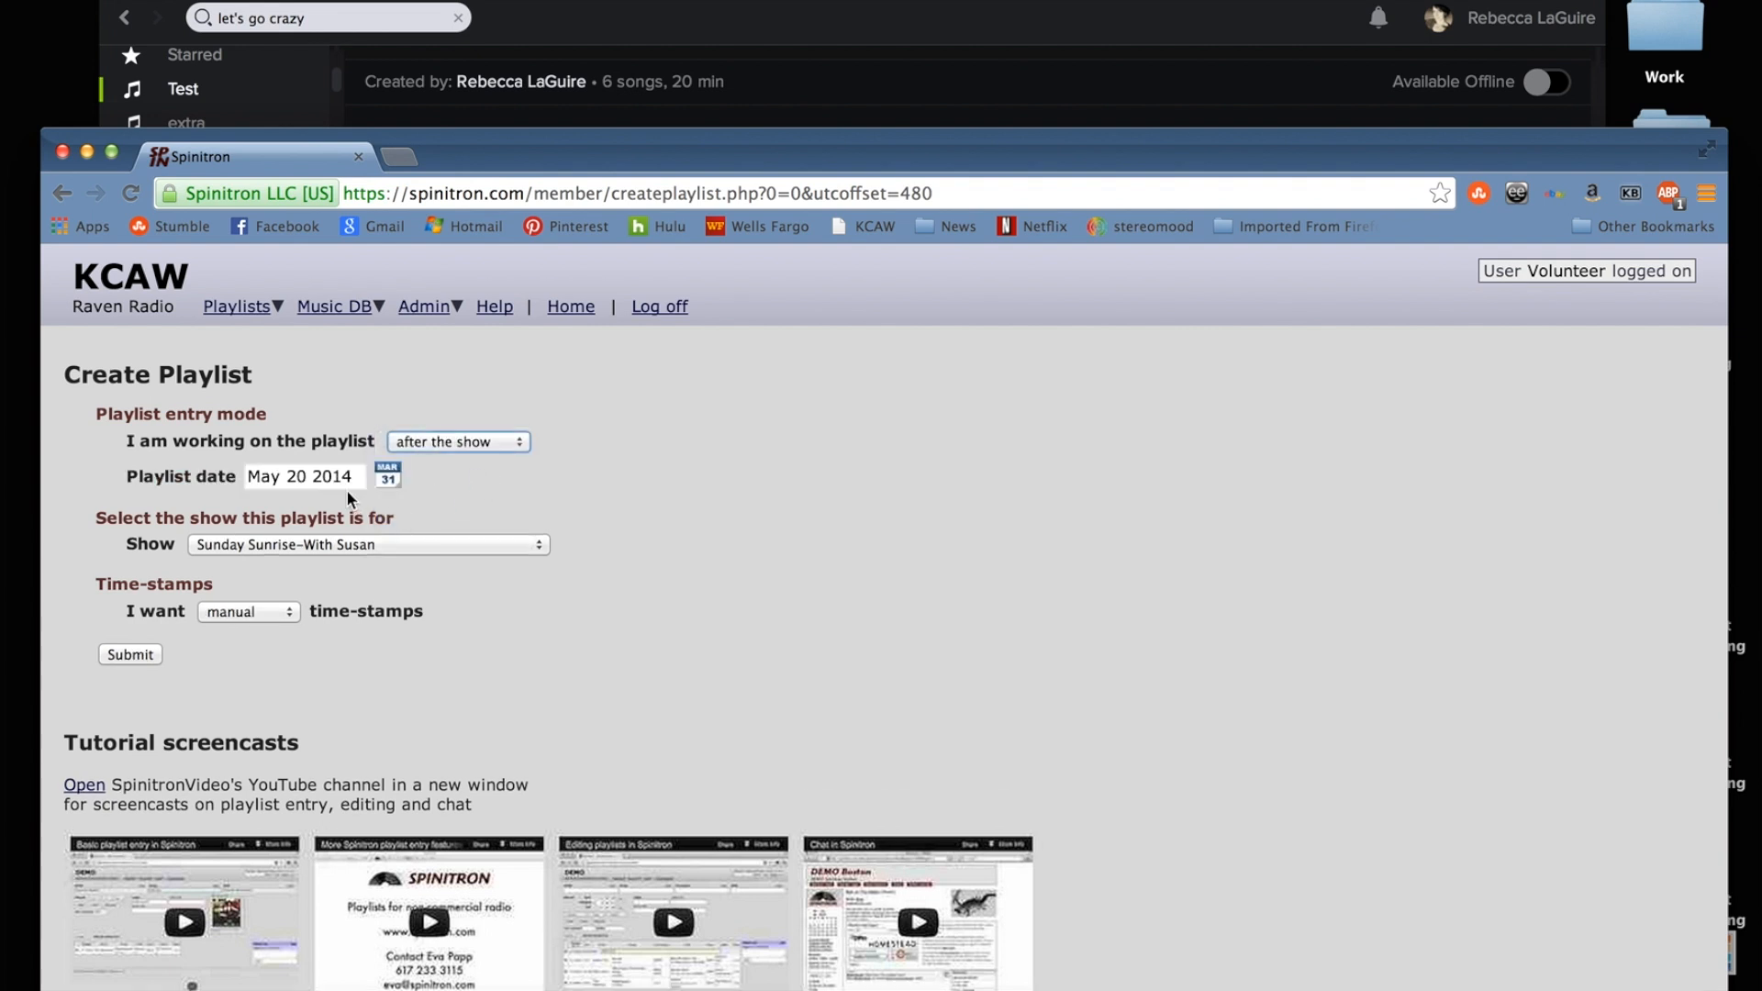
left_click(386, 477)
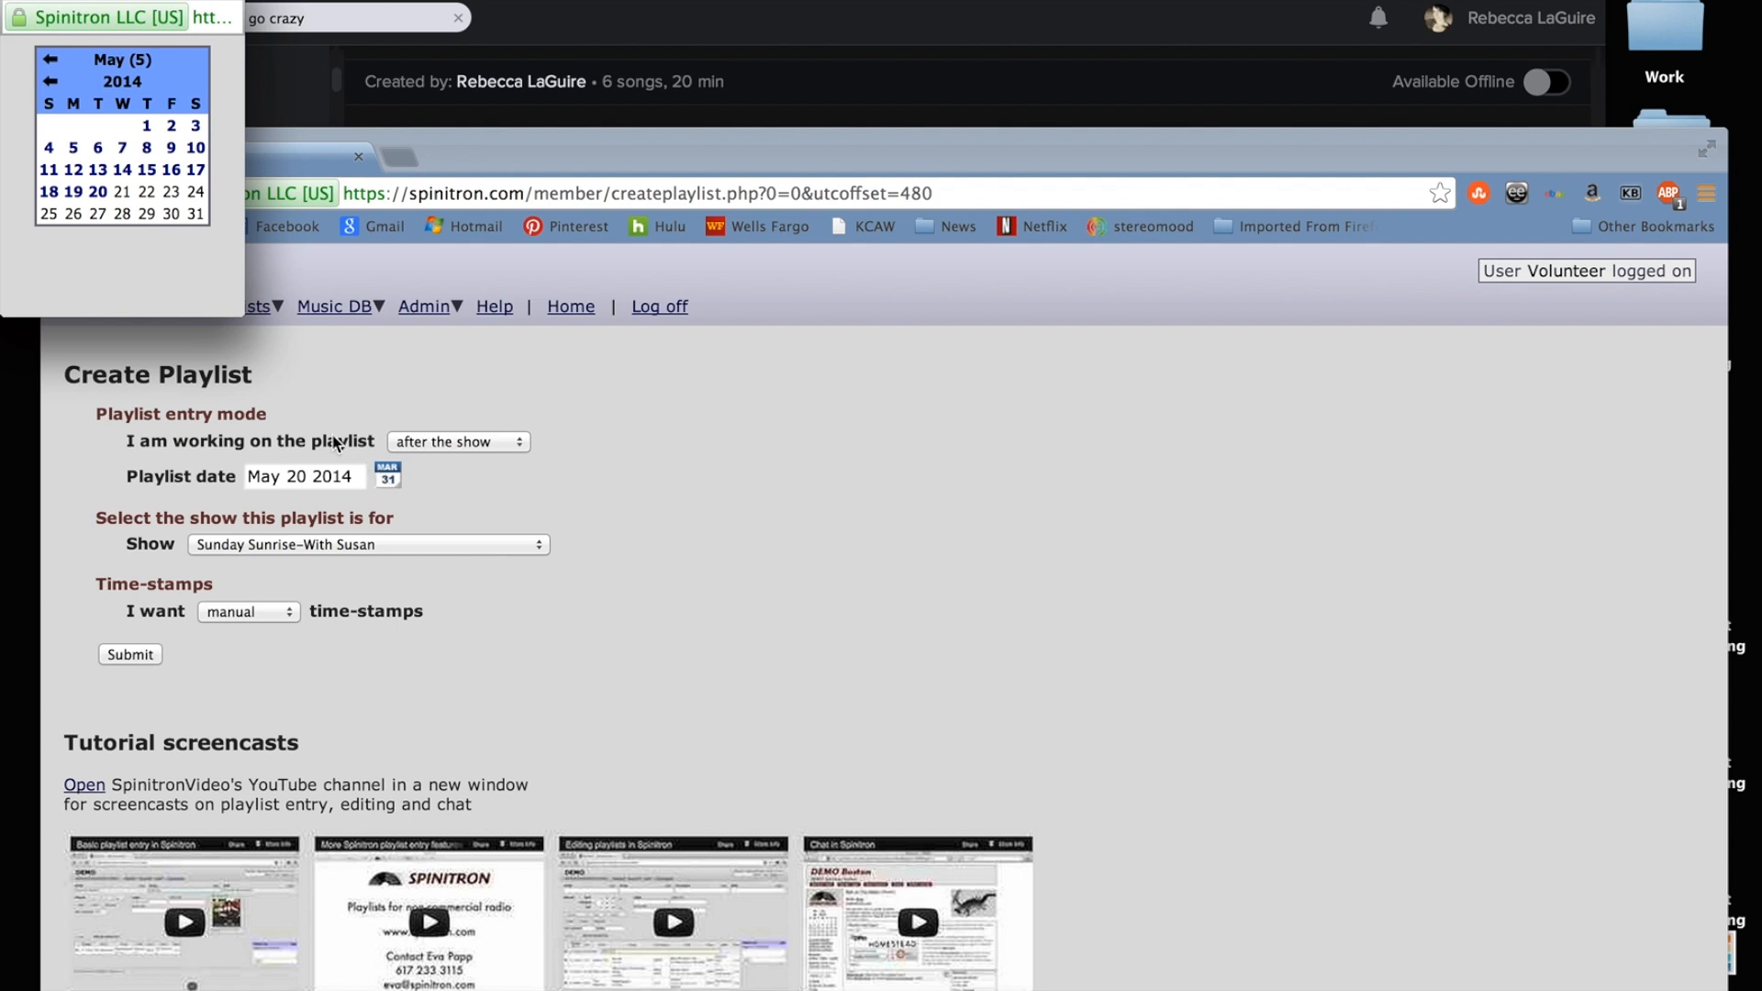
left_click(74, 193)
left_click(420, 546)
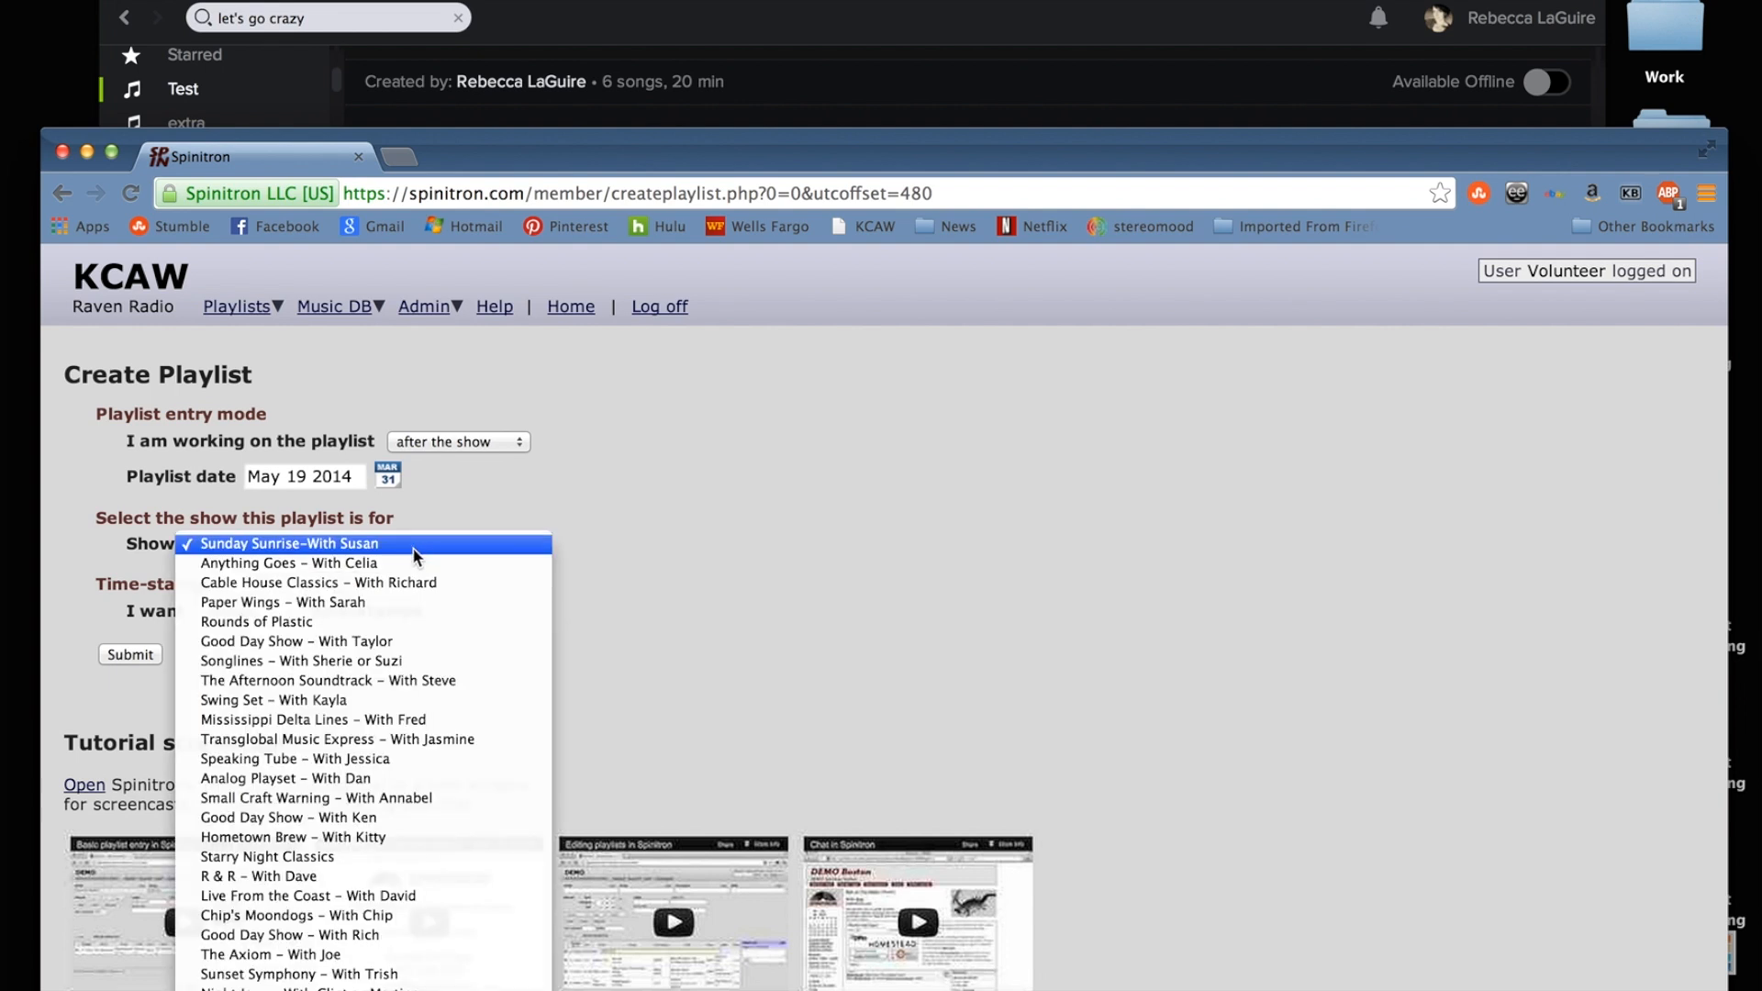
left_click(376, 641)
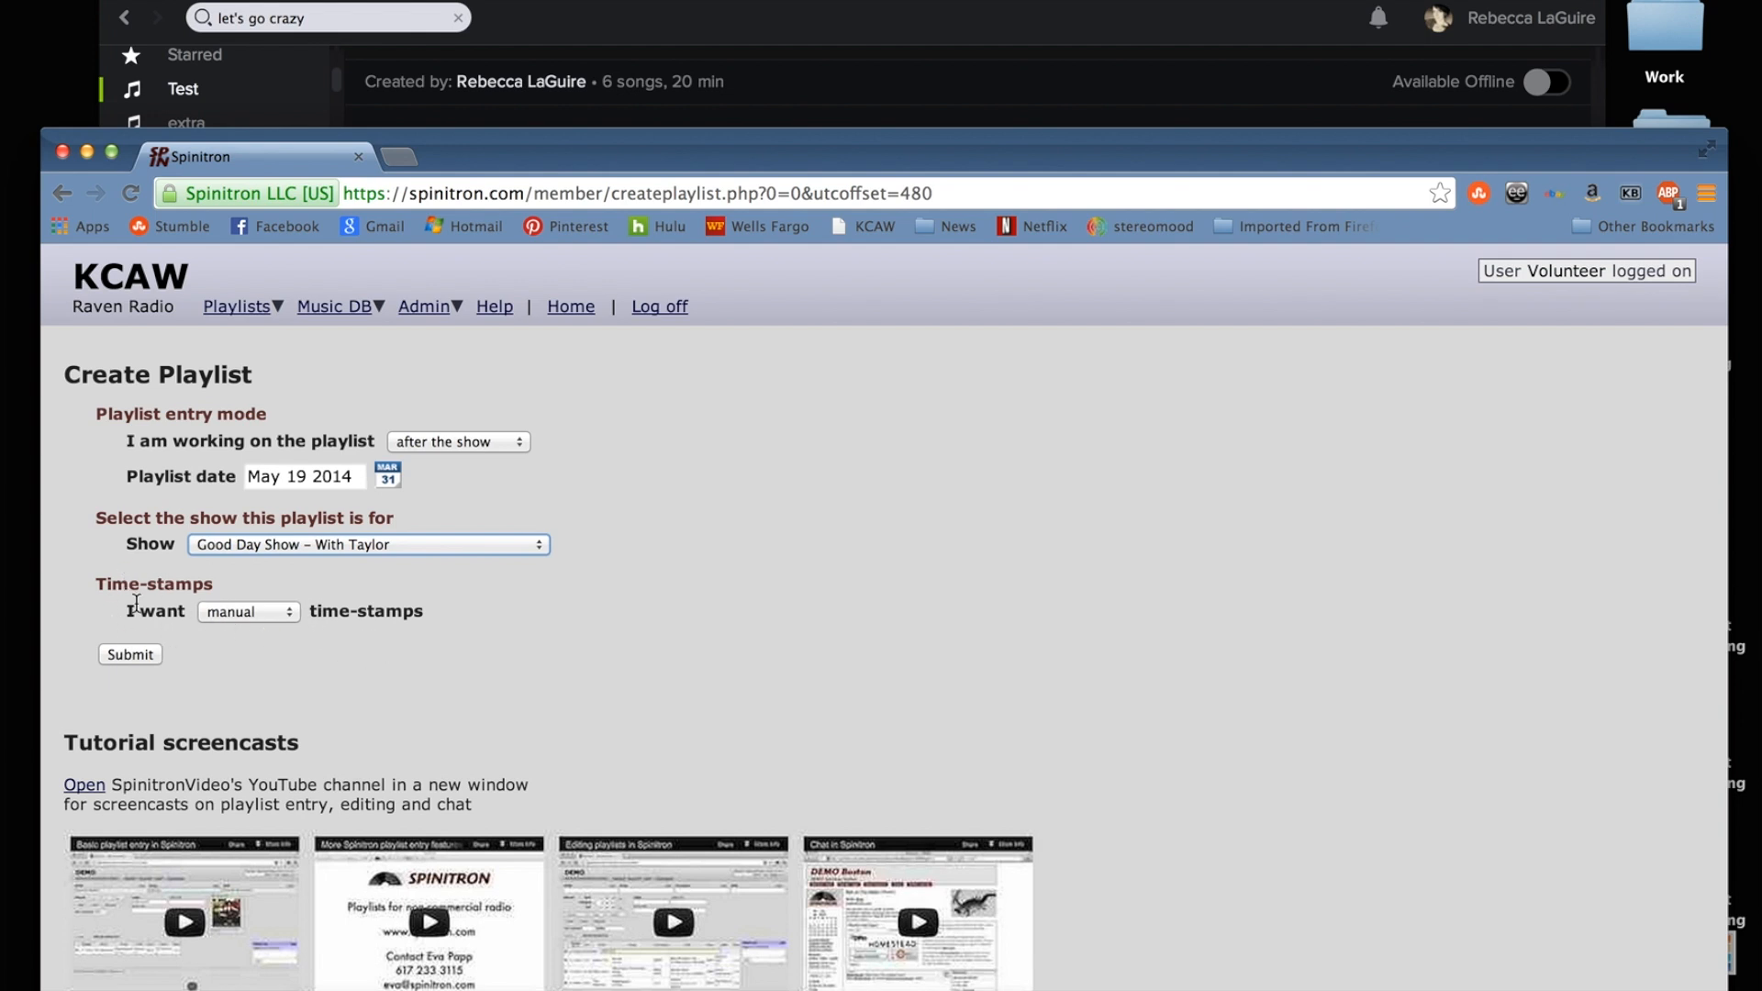
left_click(121, 653)
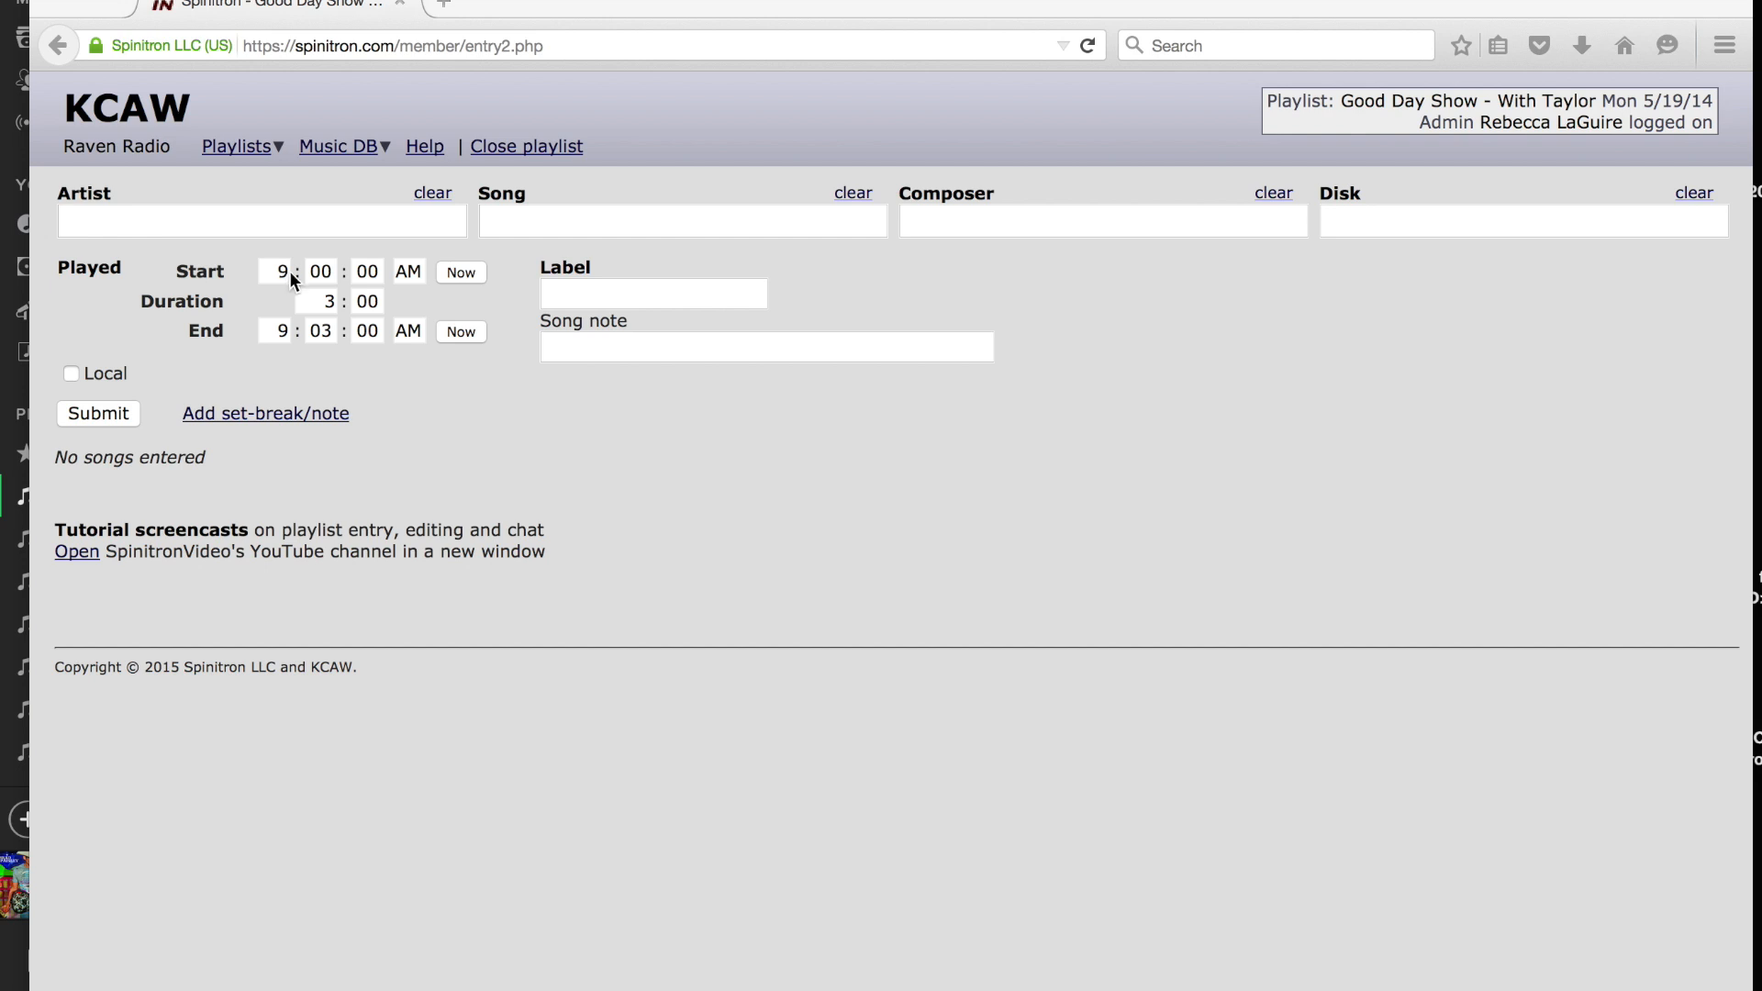
Move the browser window down so that the first songs of the Spotify playlist stay readable above the entry form.
left_click(441, 192)
left_click_drag(622, 2, 656, 386)
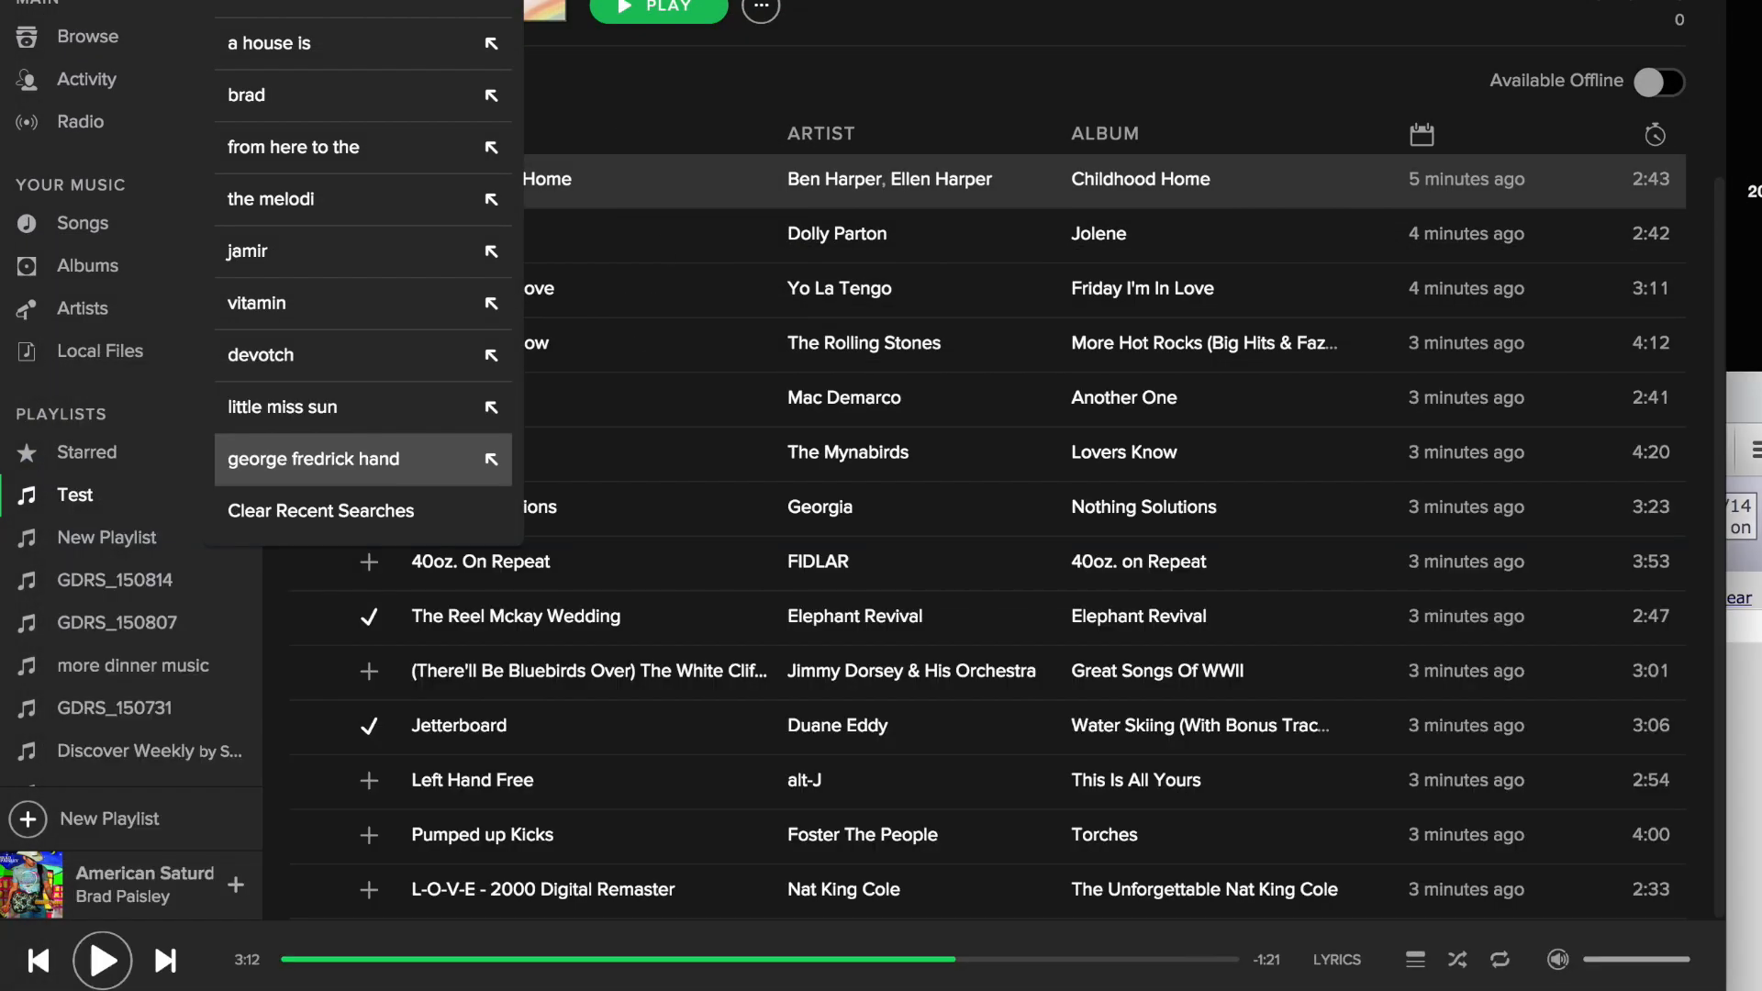
left_click(657, 6)
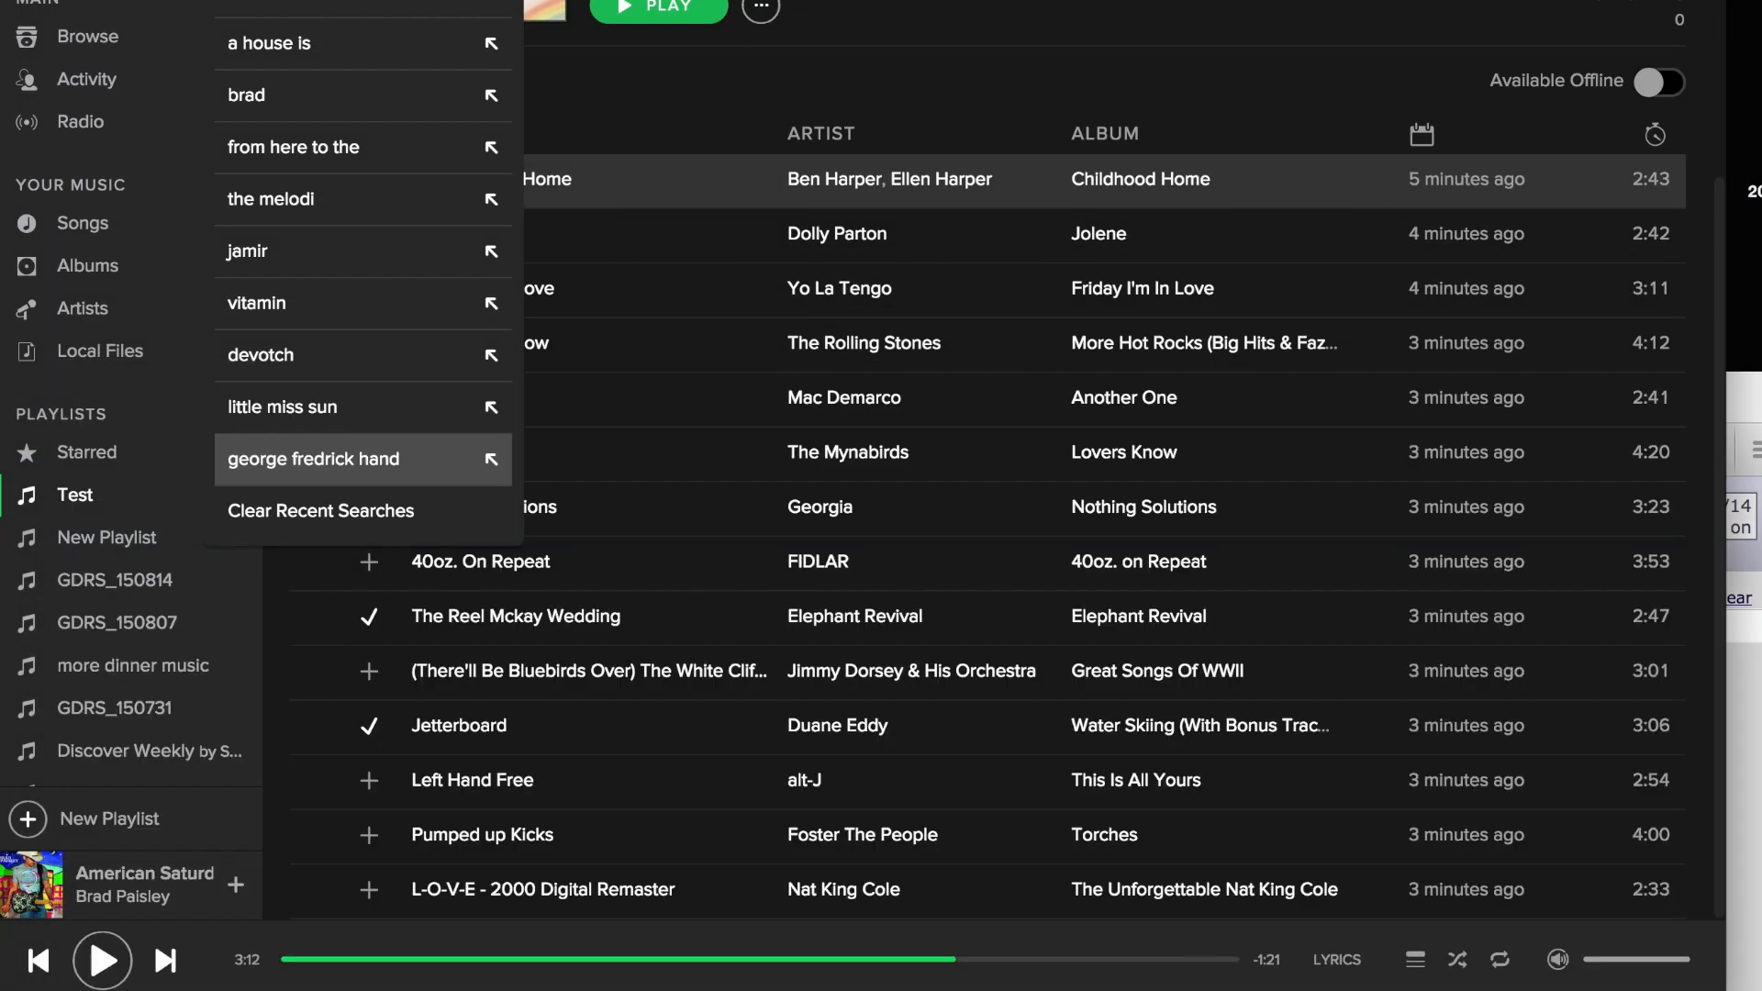
left_click(752, 988)
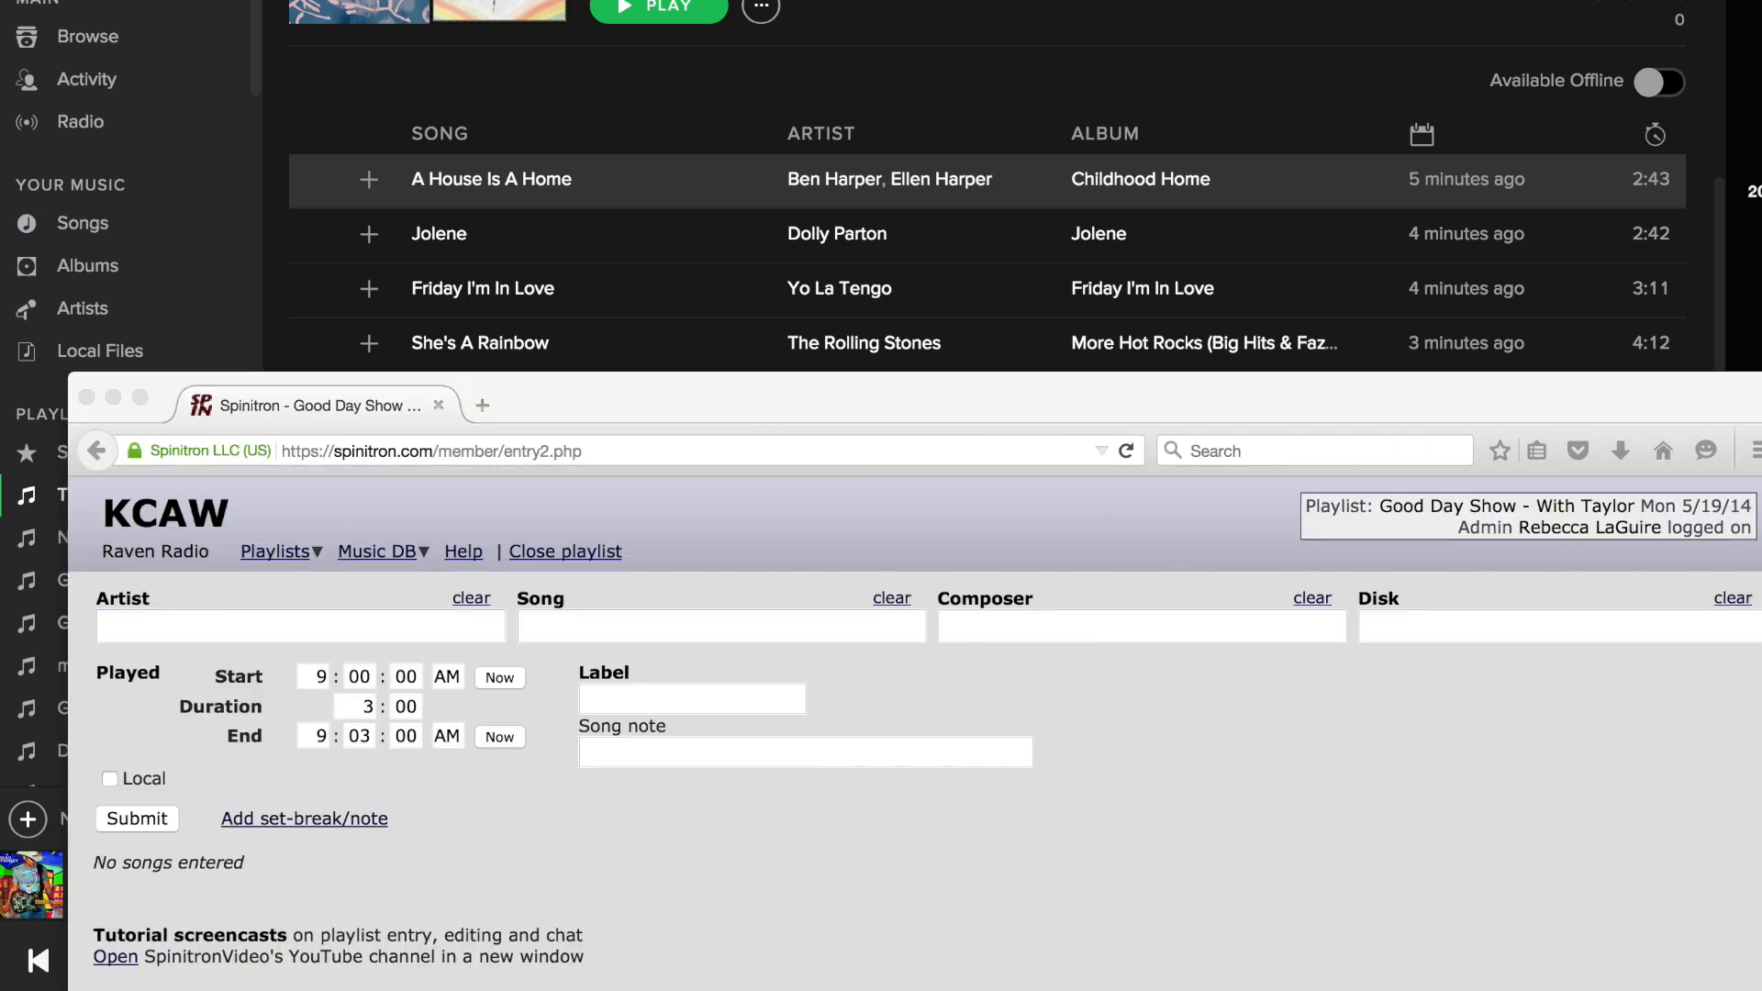
left_click(686, 395)
left_click_drag(677, 328, 681, 340)
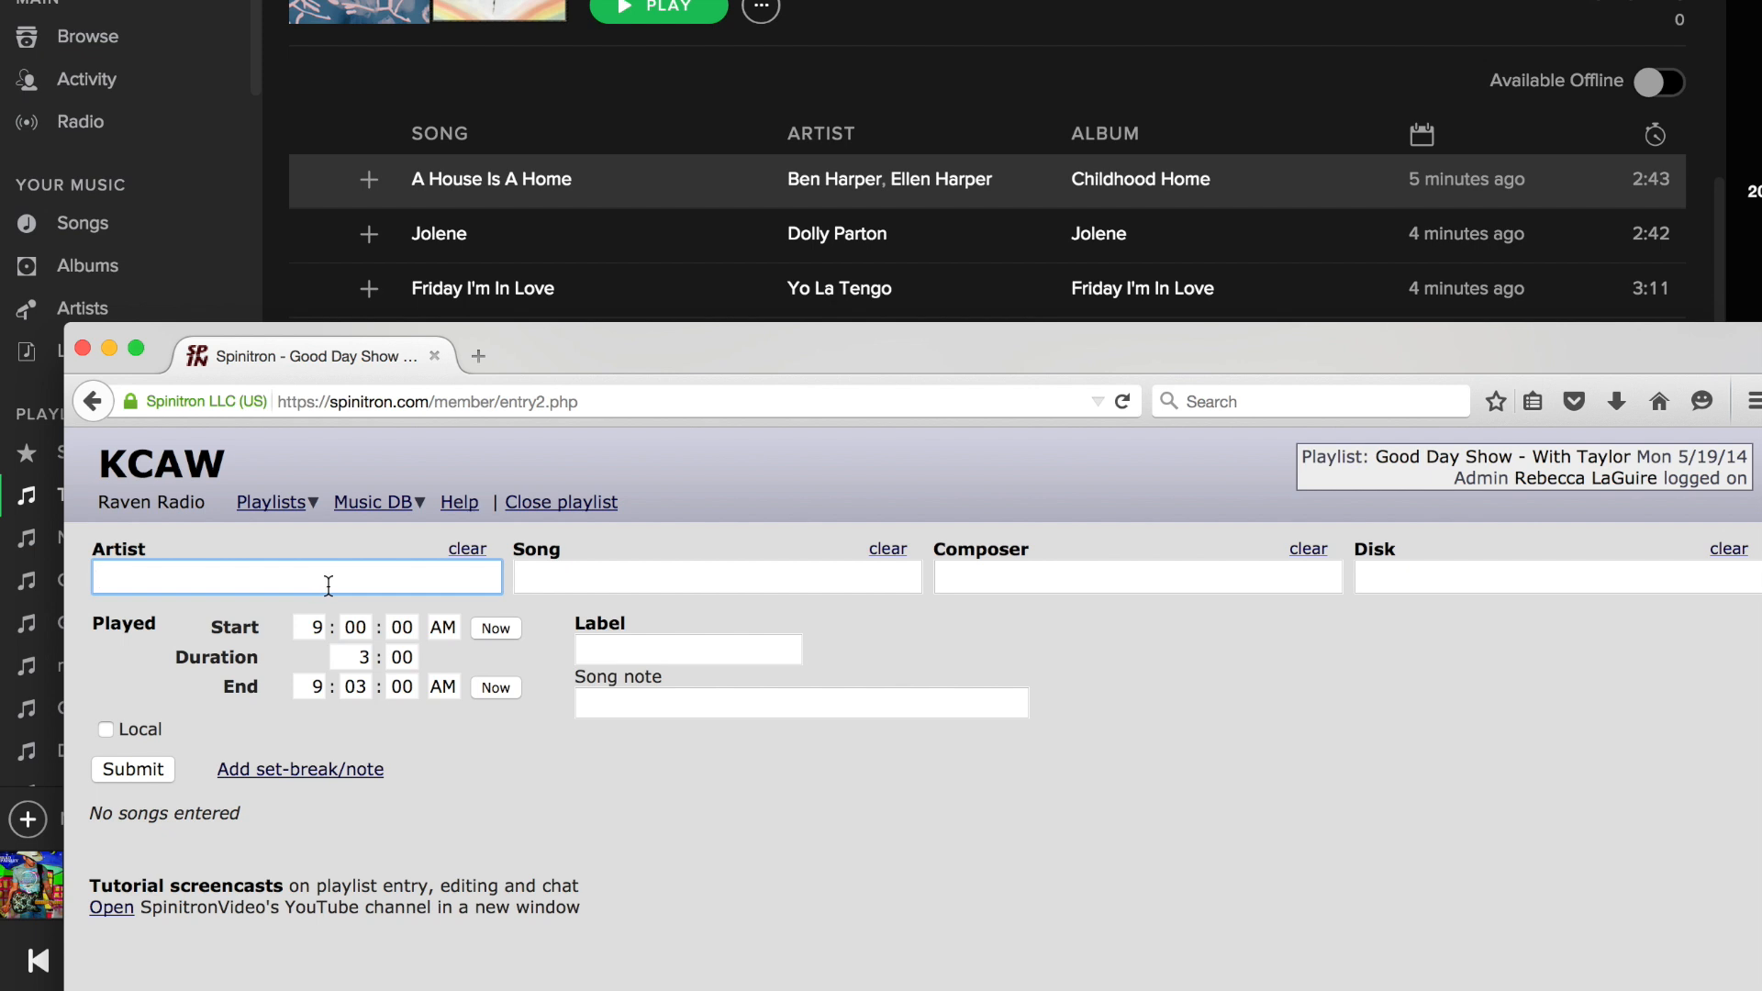
Set the first song's start time to 9:06:00 AM.
left_click(354, 631)
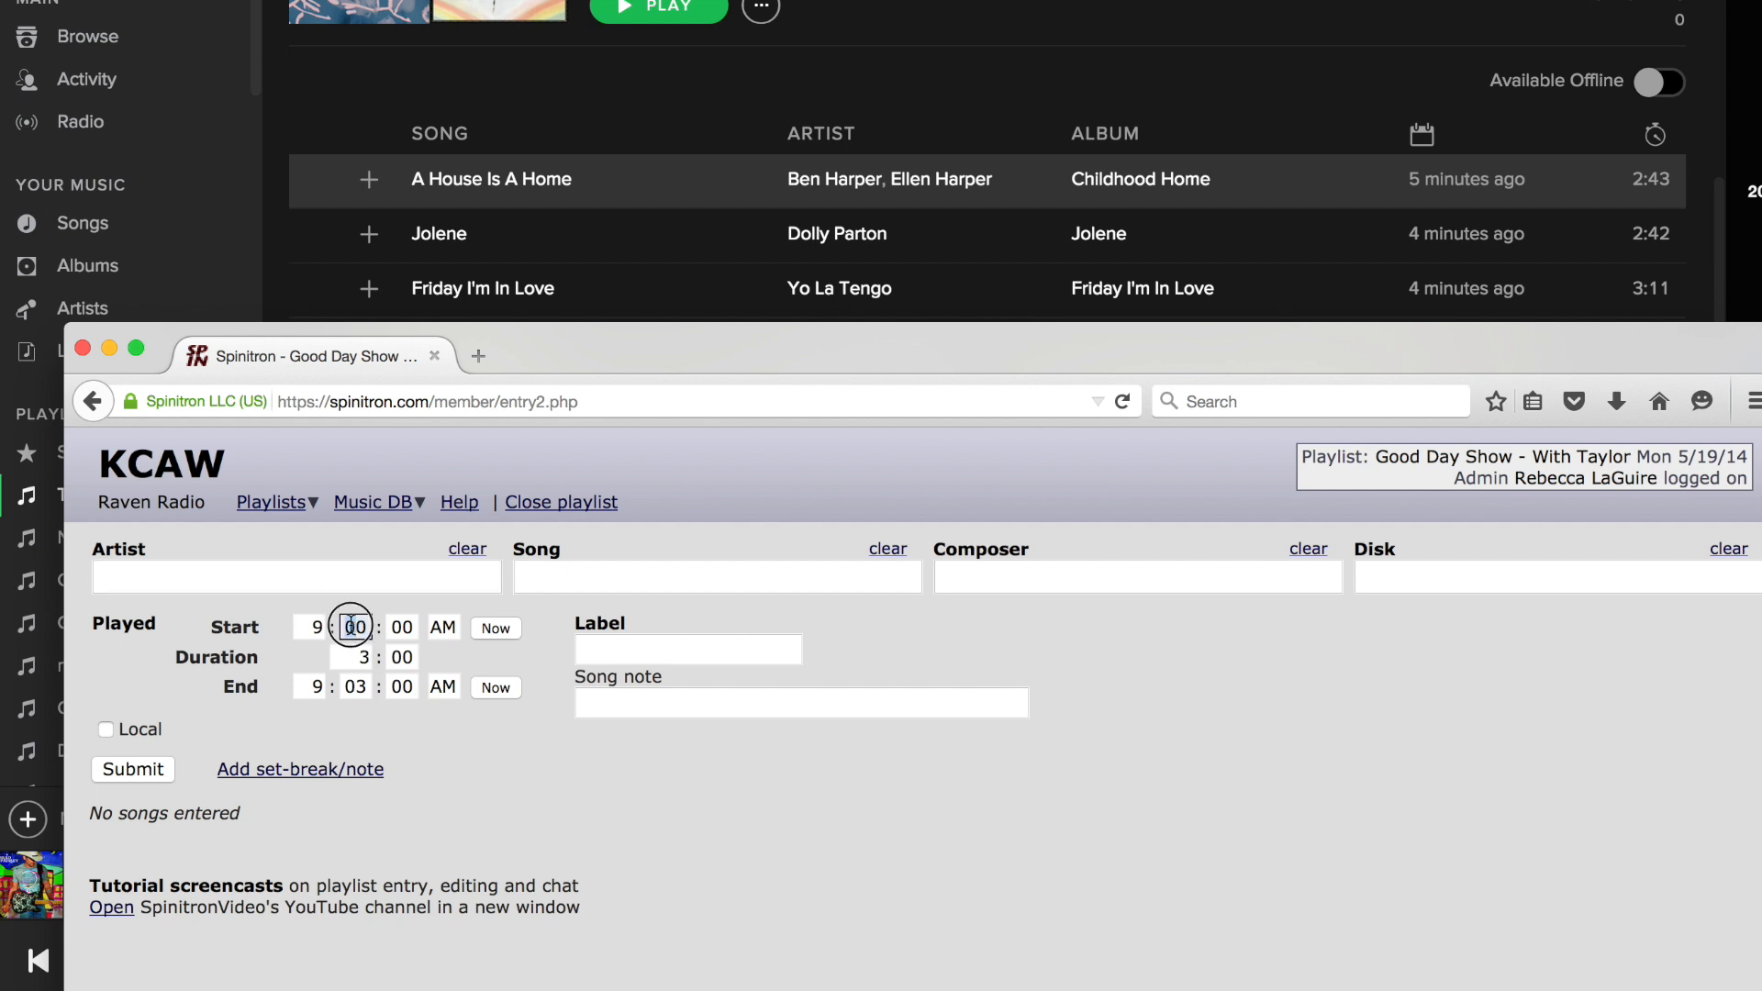
double_click(350, 627)
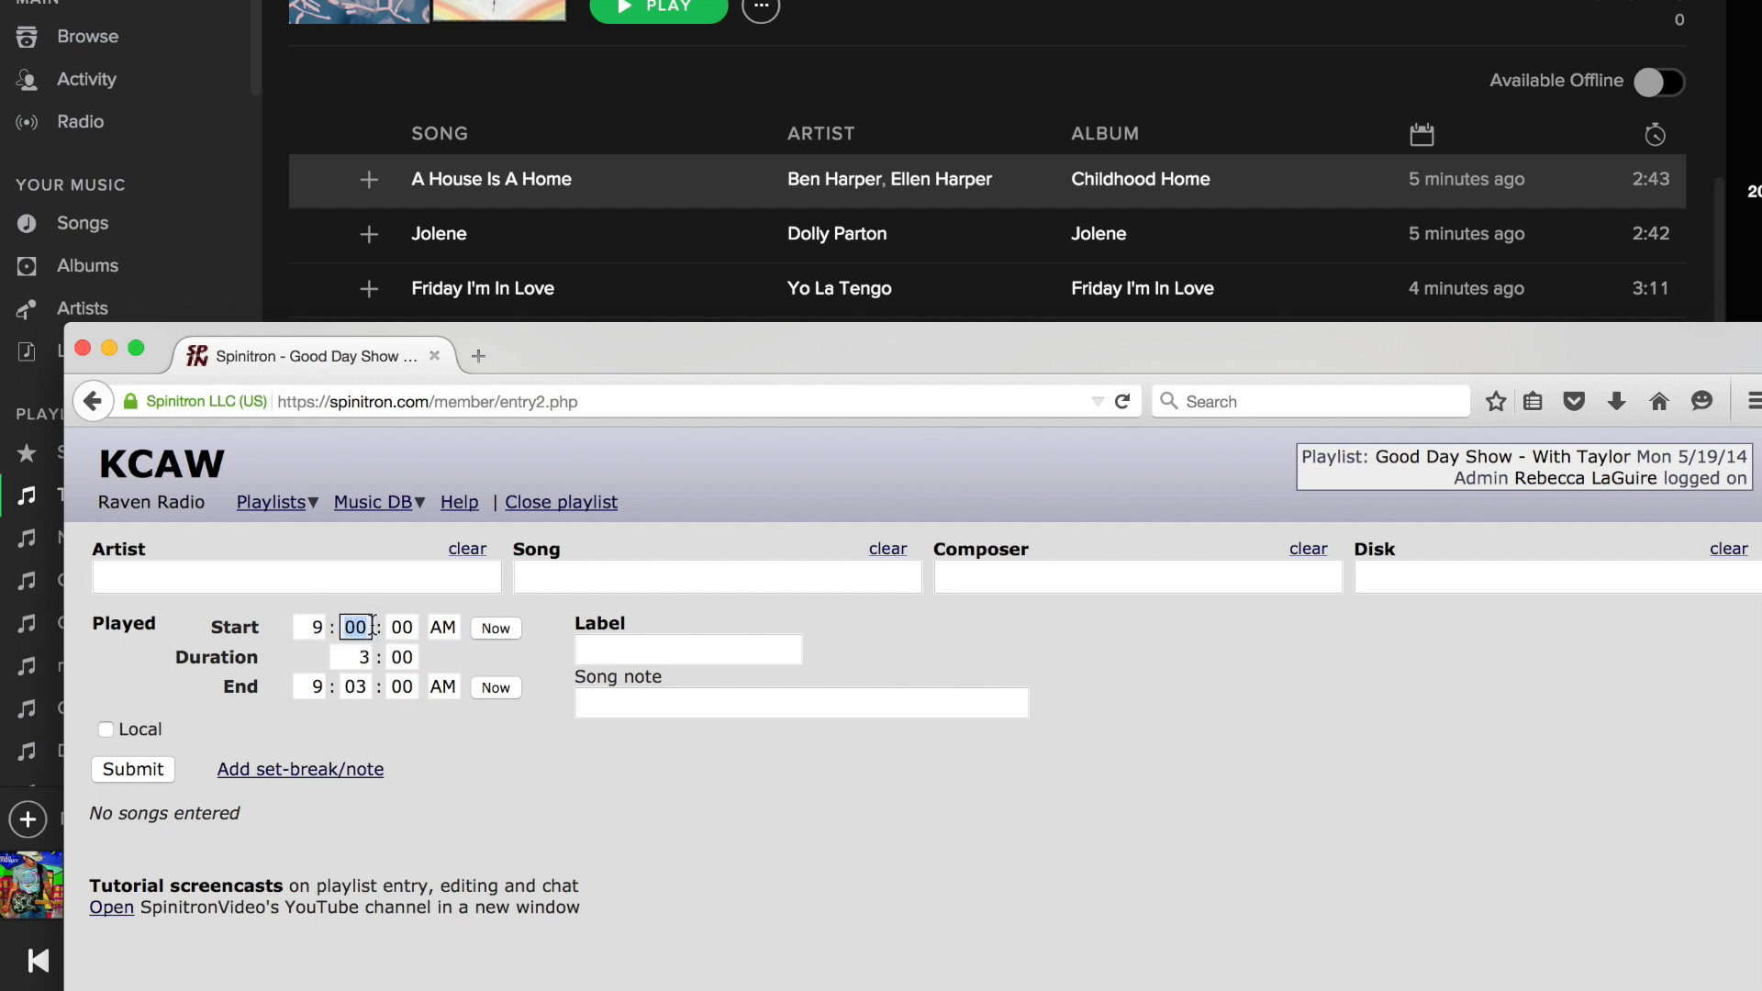
type("06")
left_click(507, 664)
Add the song A House Is a Home by Ben Harper & Ellen Harper from the disk Childhood Home to the playlist.
left_click(253, 574)
type("Ben")
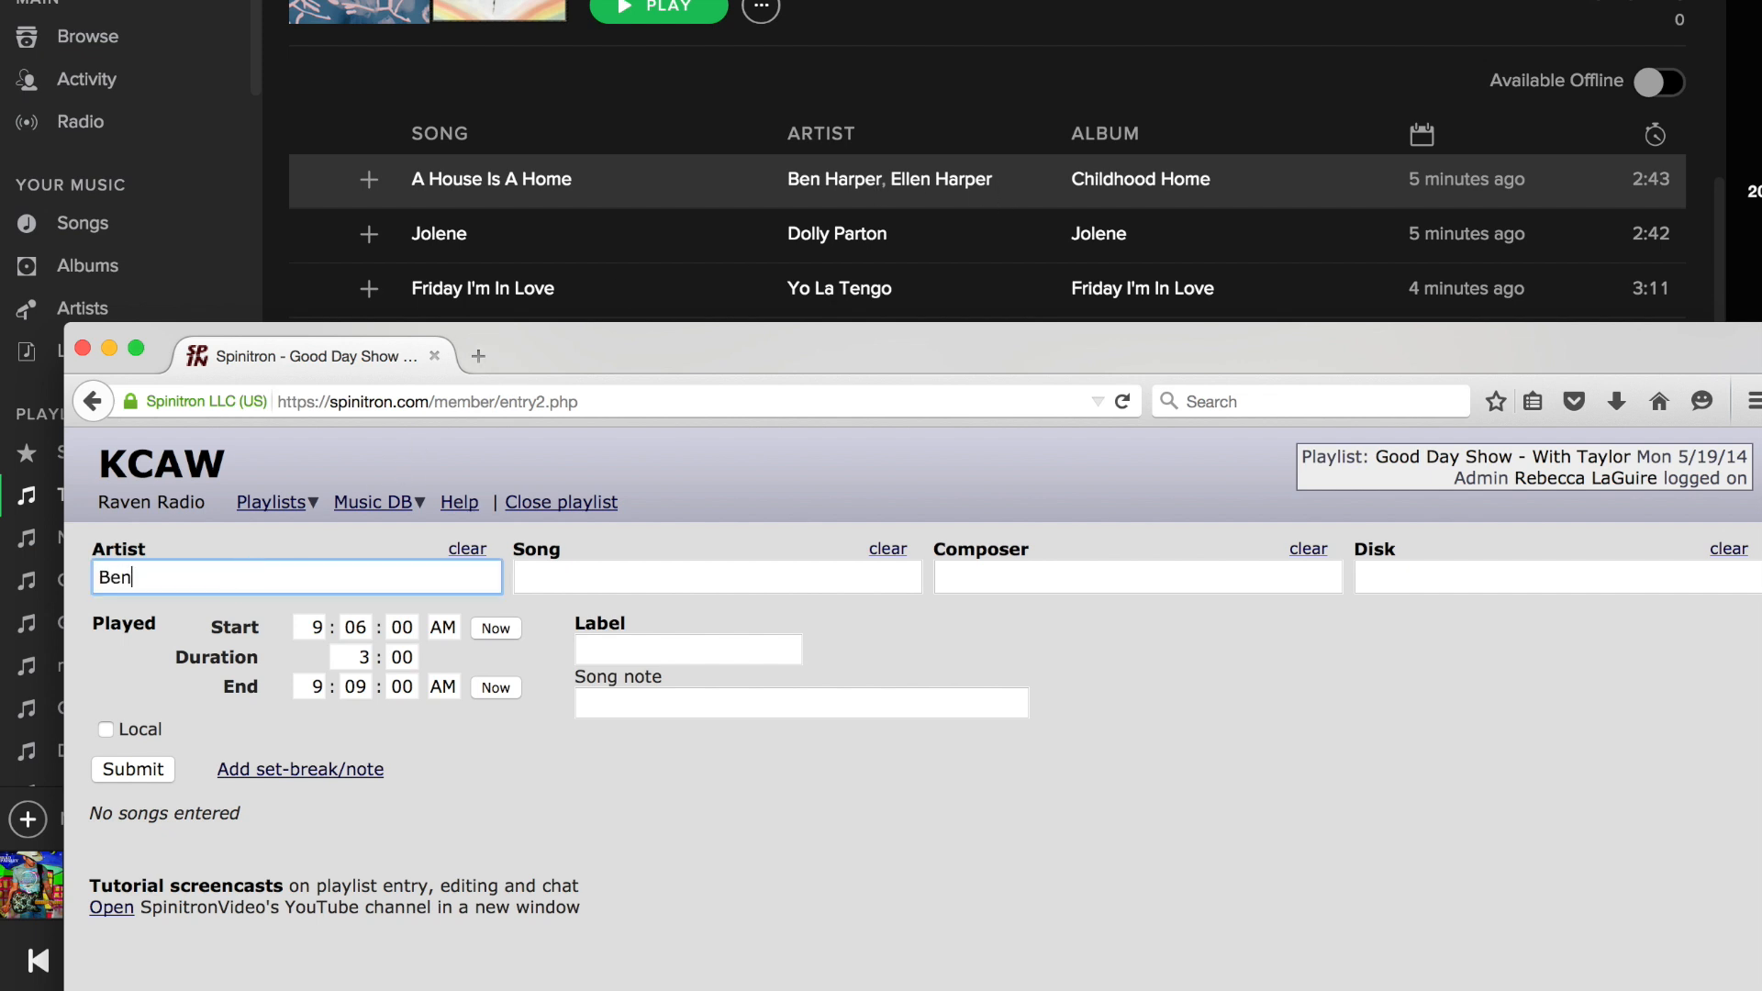
type(" Harper")
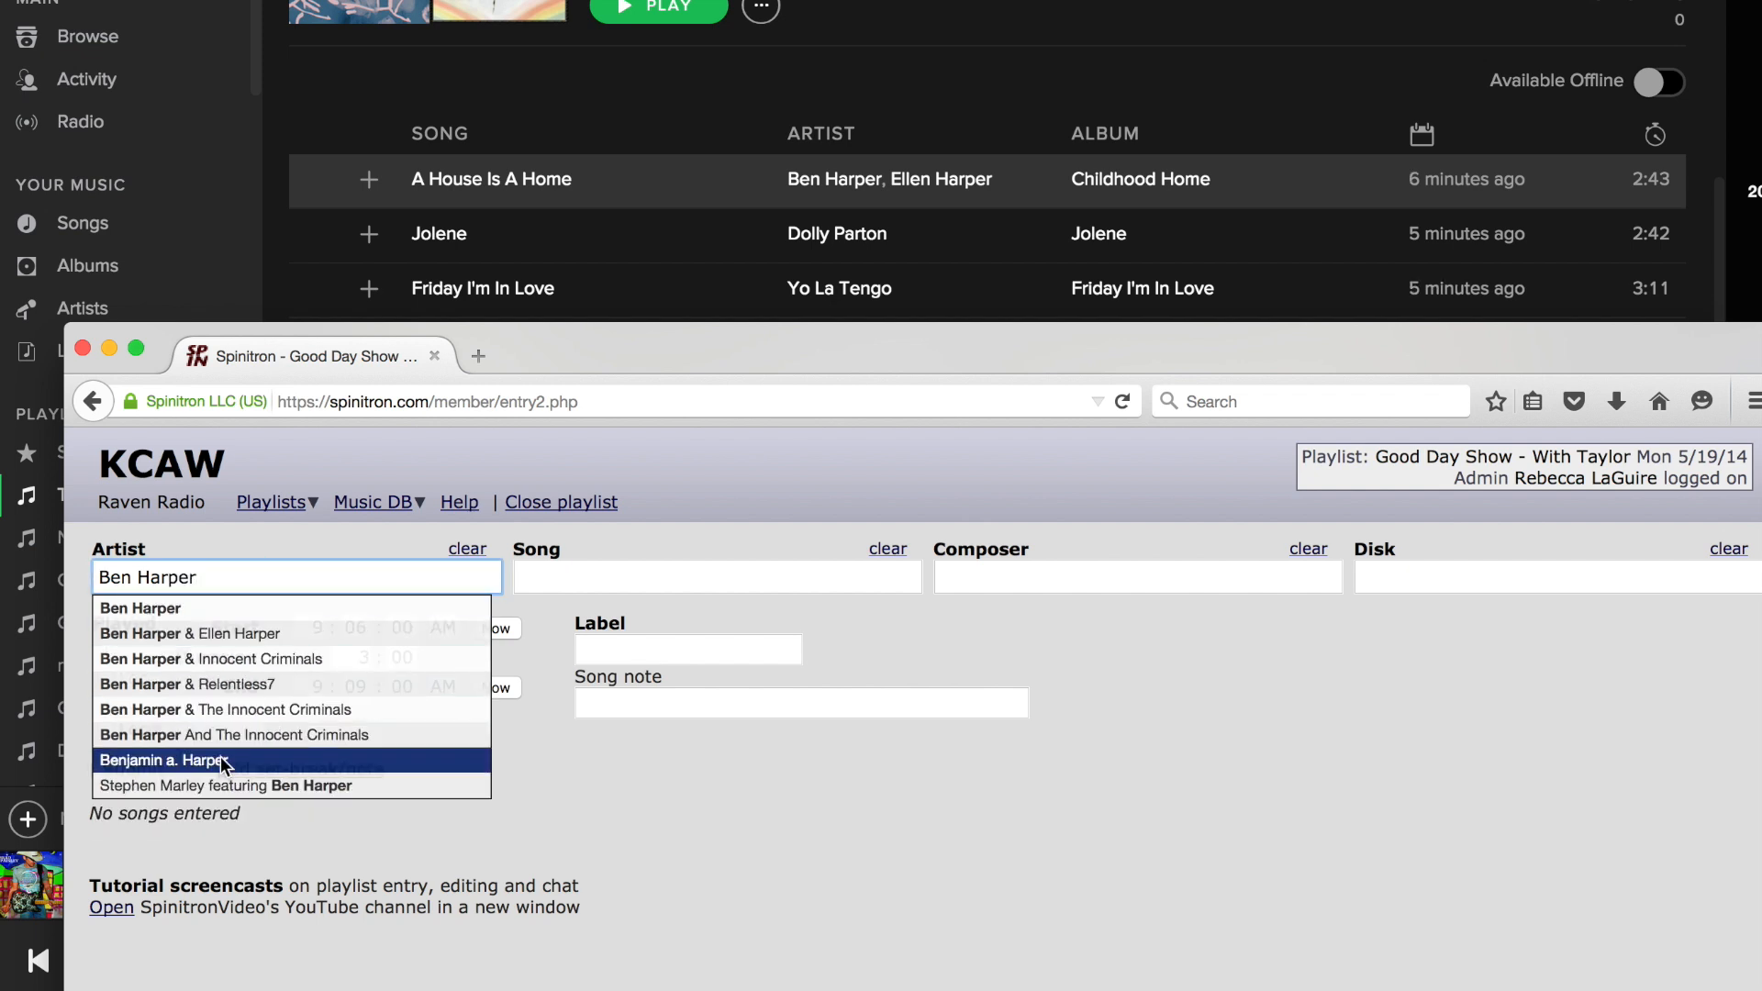
left_click(217, 636)
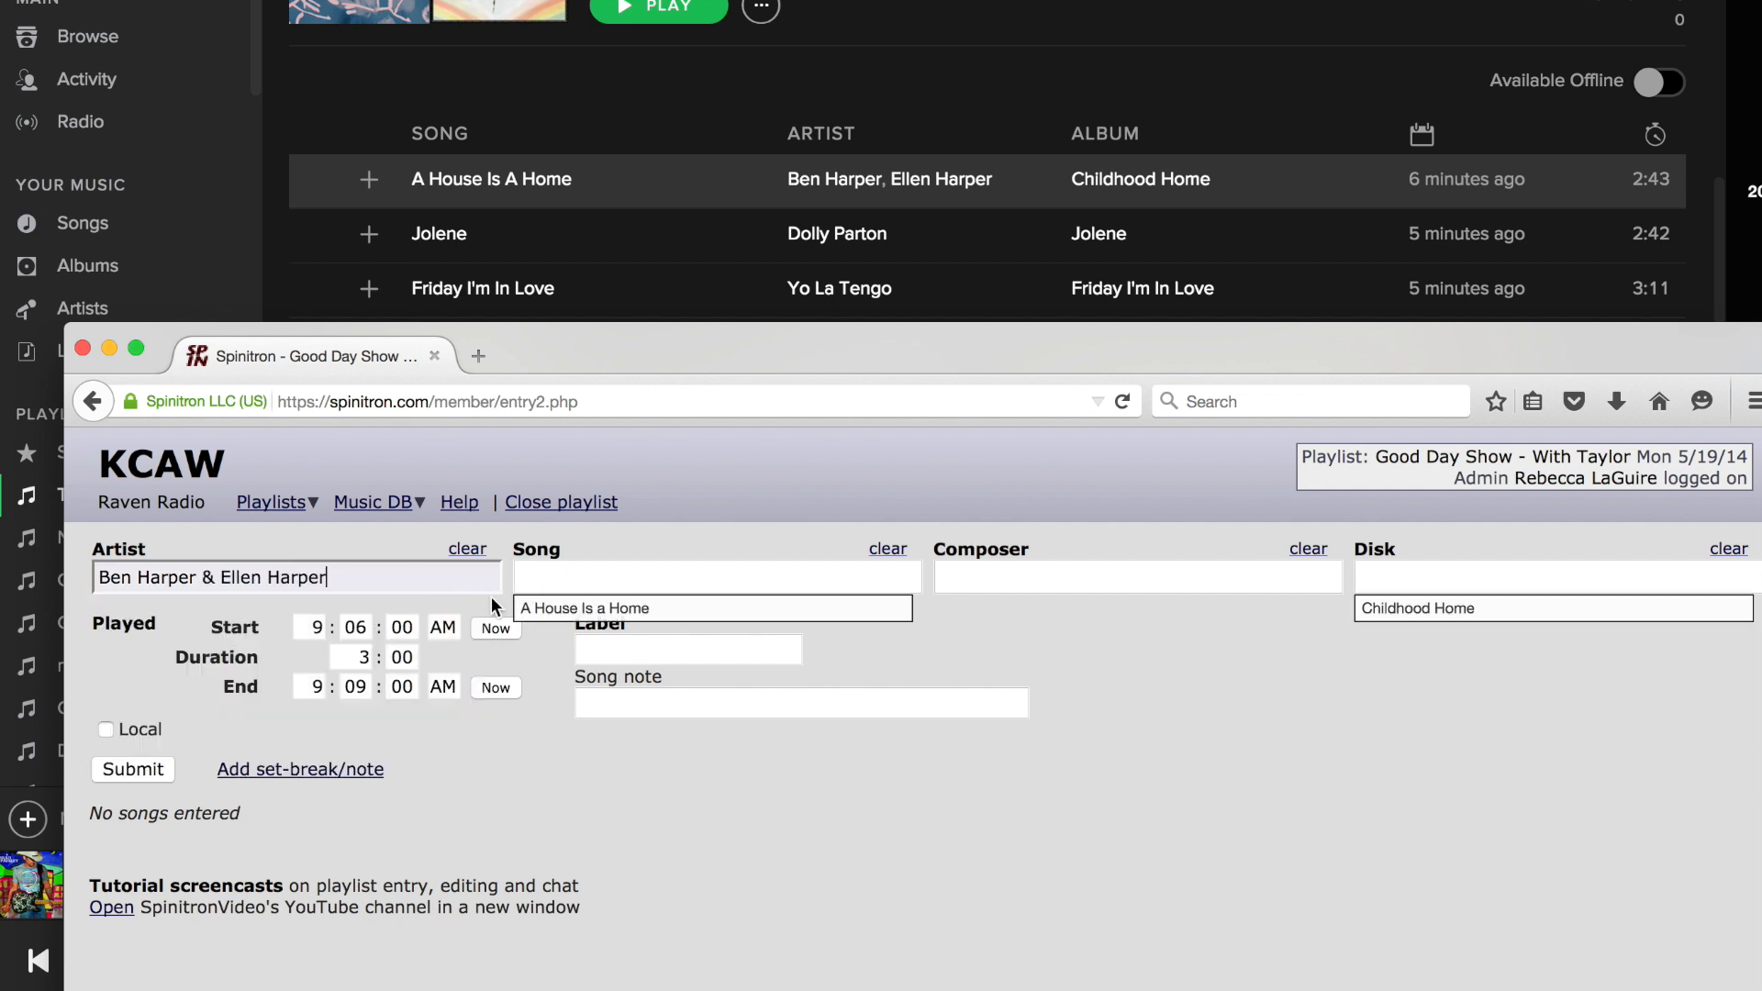
left_click(557, 609)
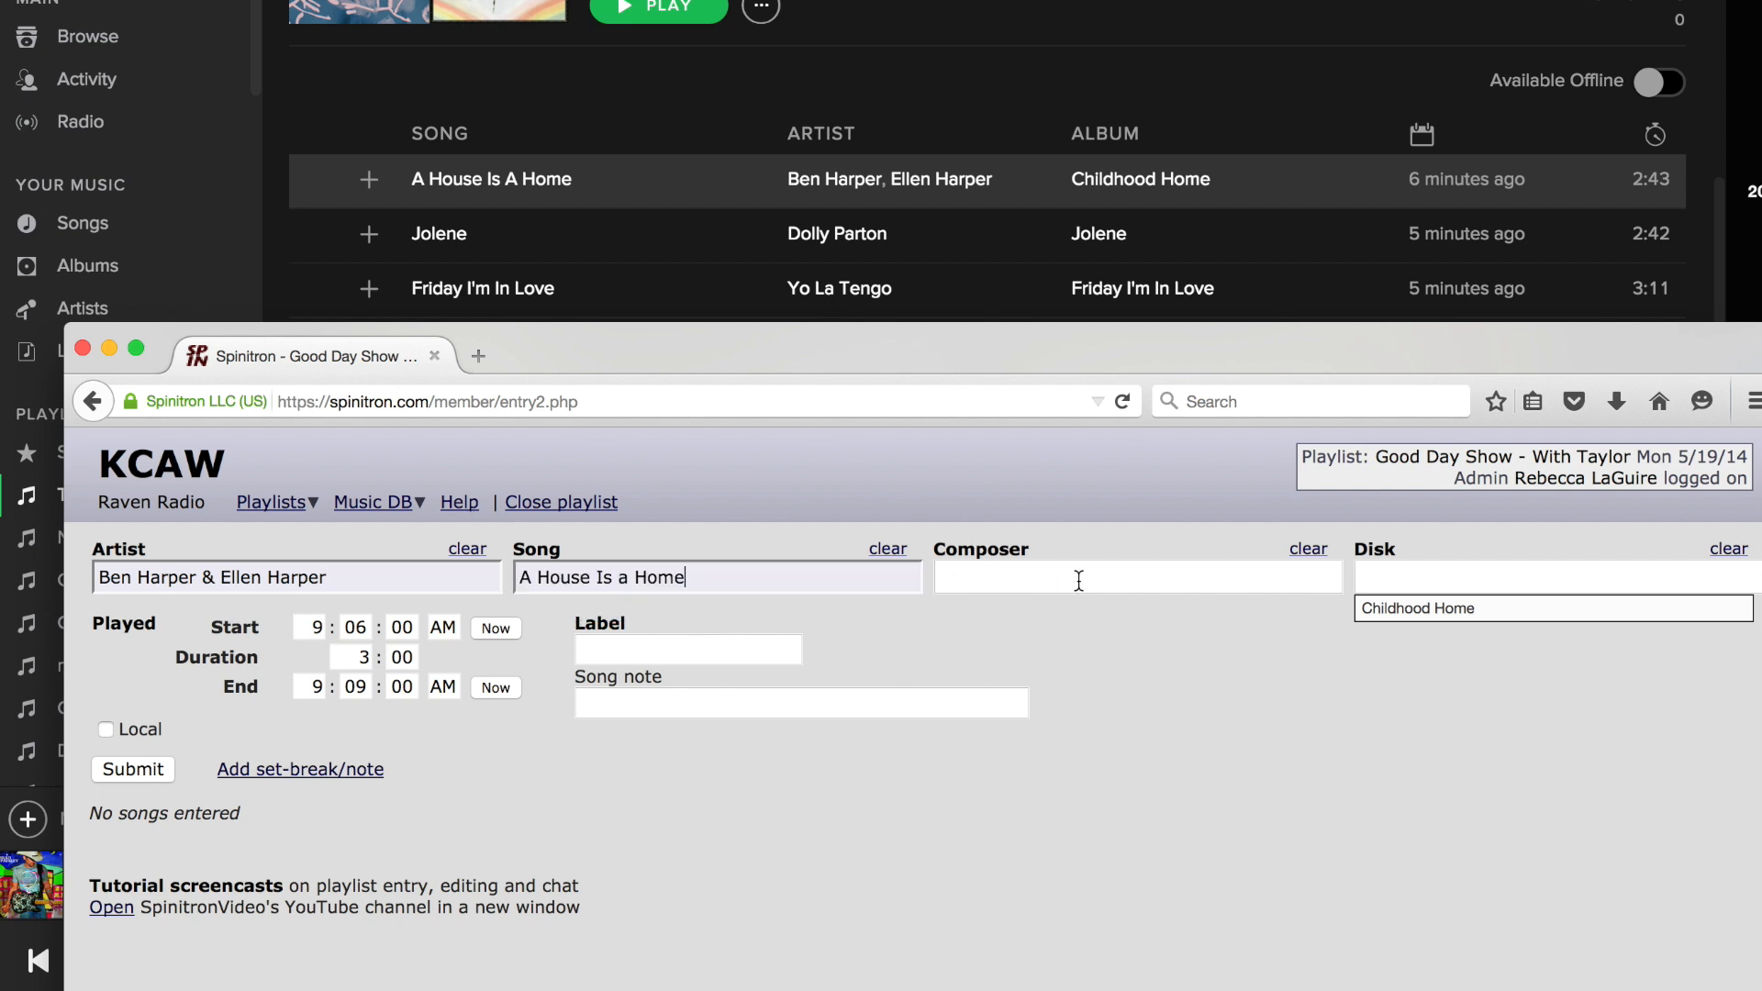
left_click(1452, 608)
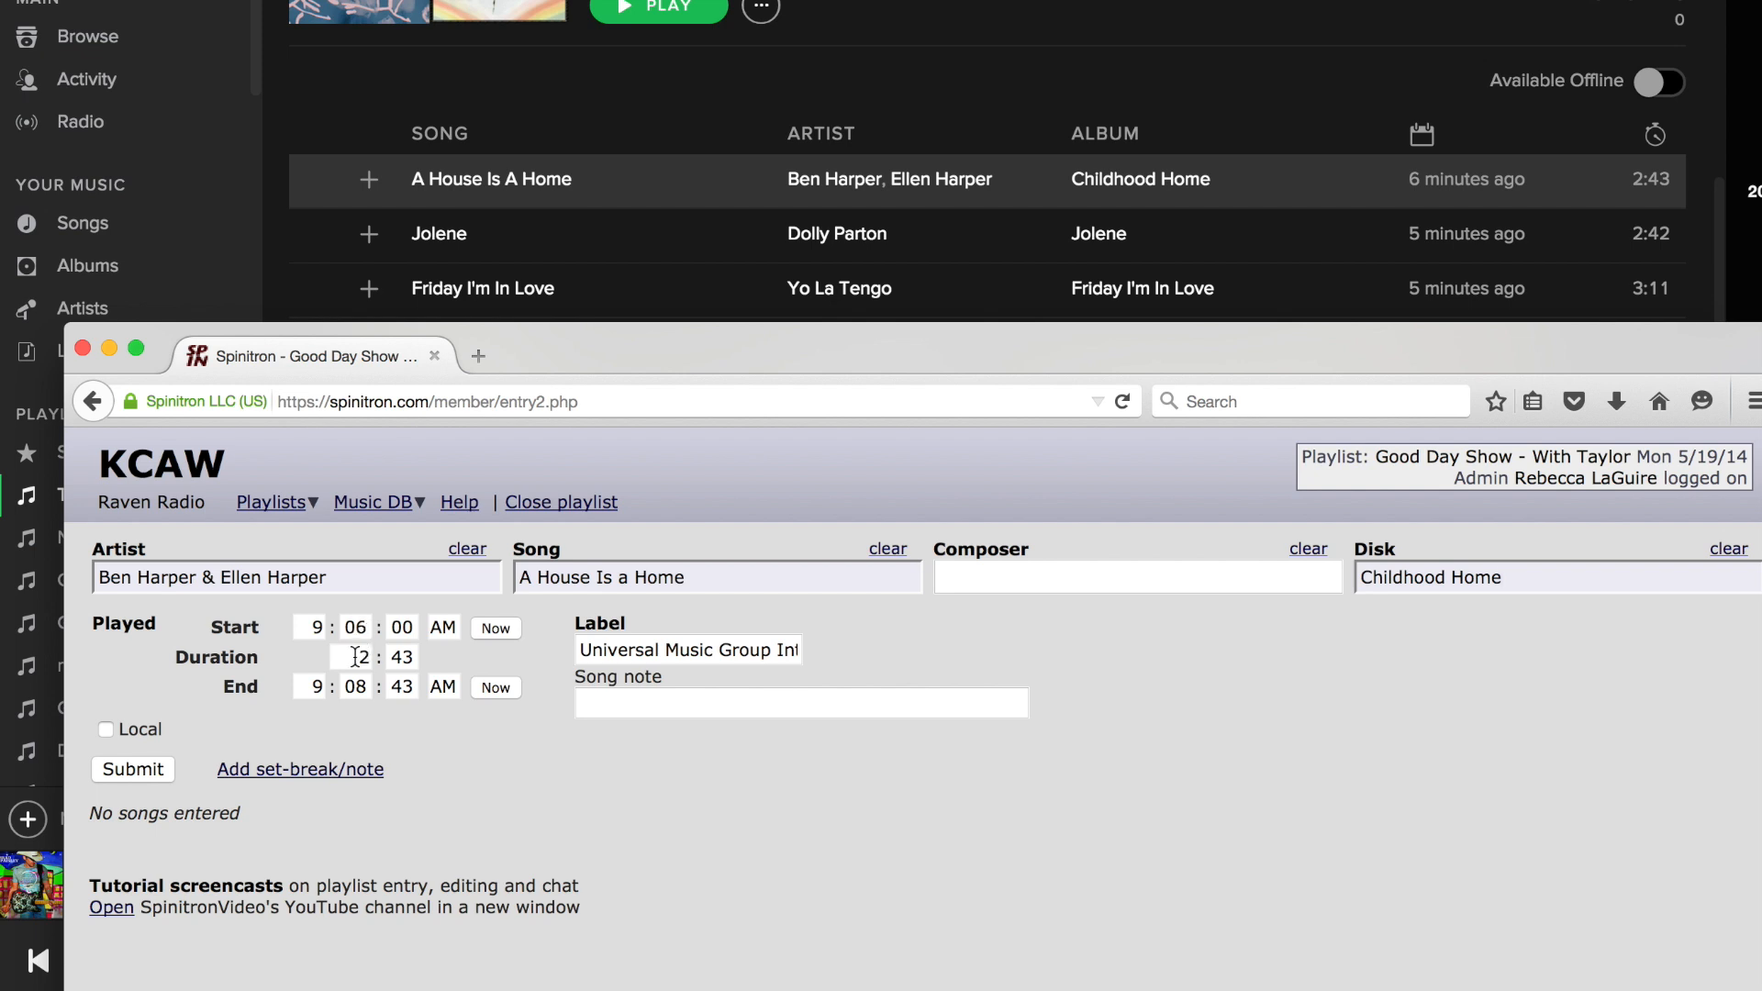
left_click(134, 767)
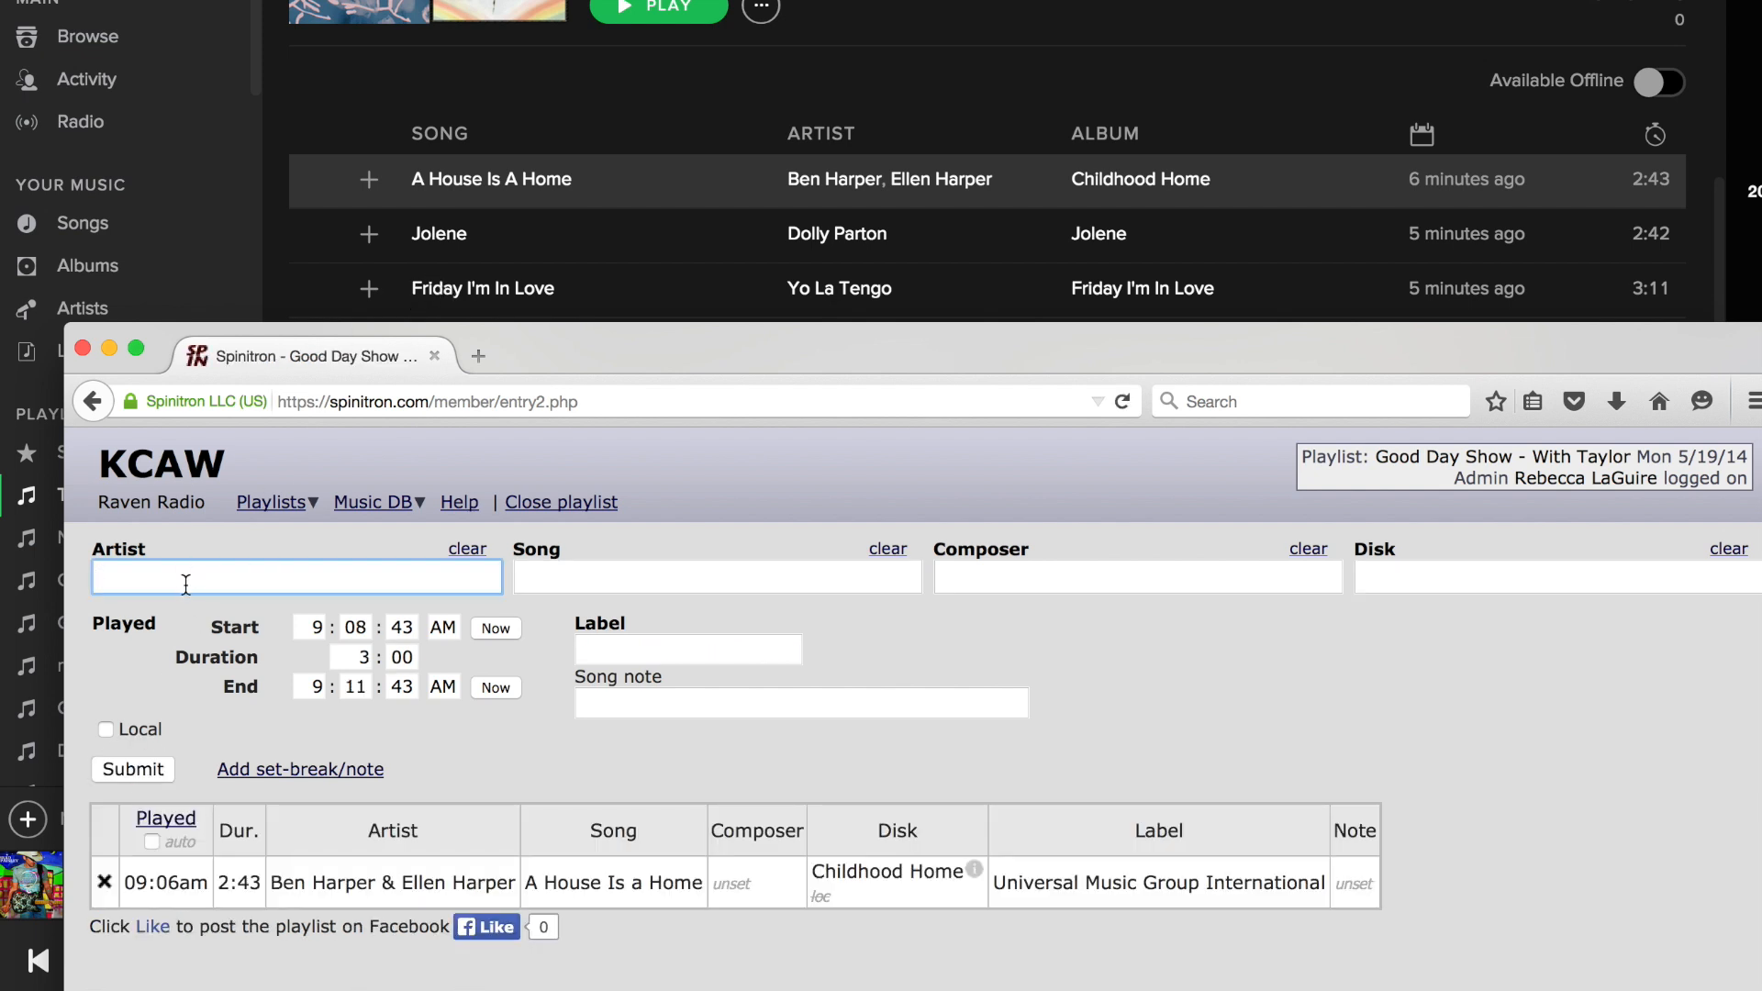
Add Dolly Parton's song Jolene from the disk Jolene to the playlist.
type("Dolly ")
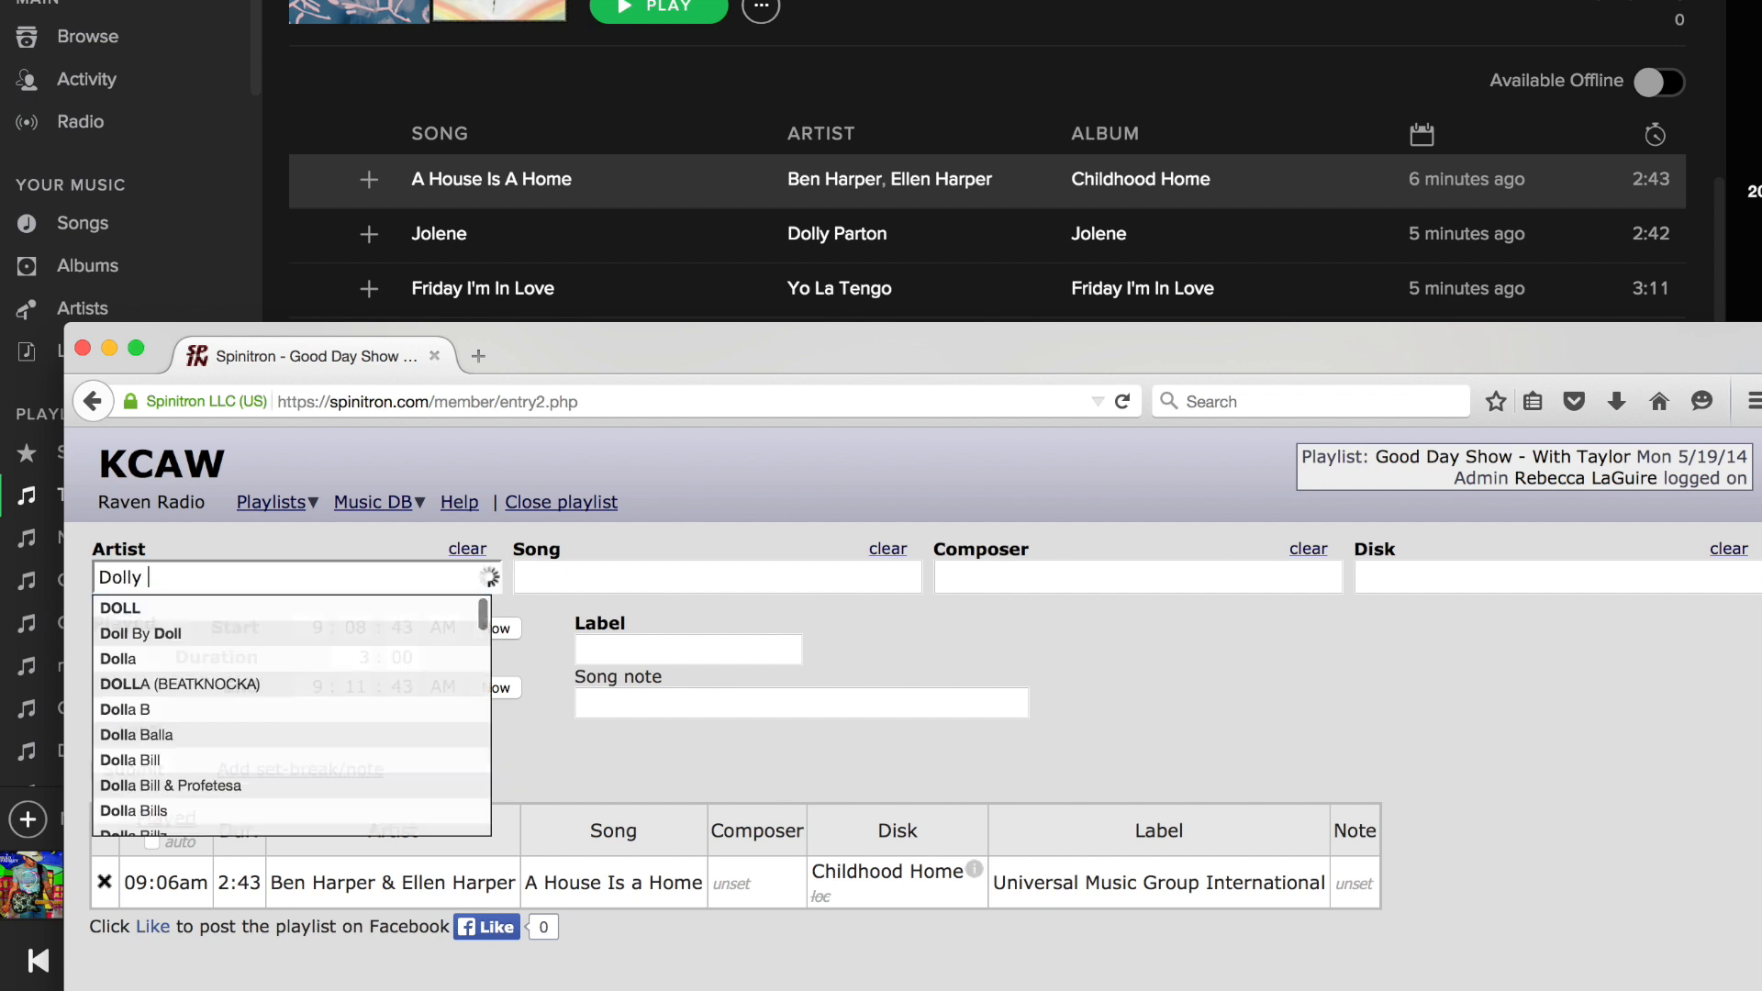
type("Par")
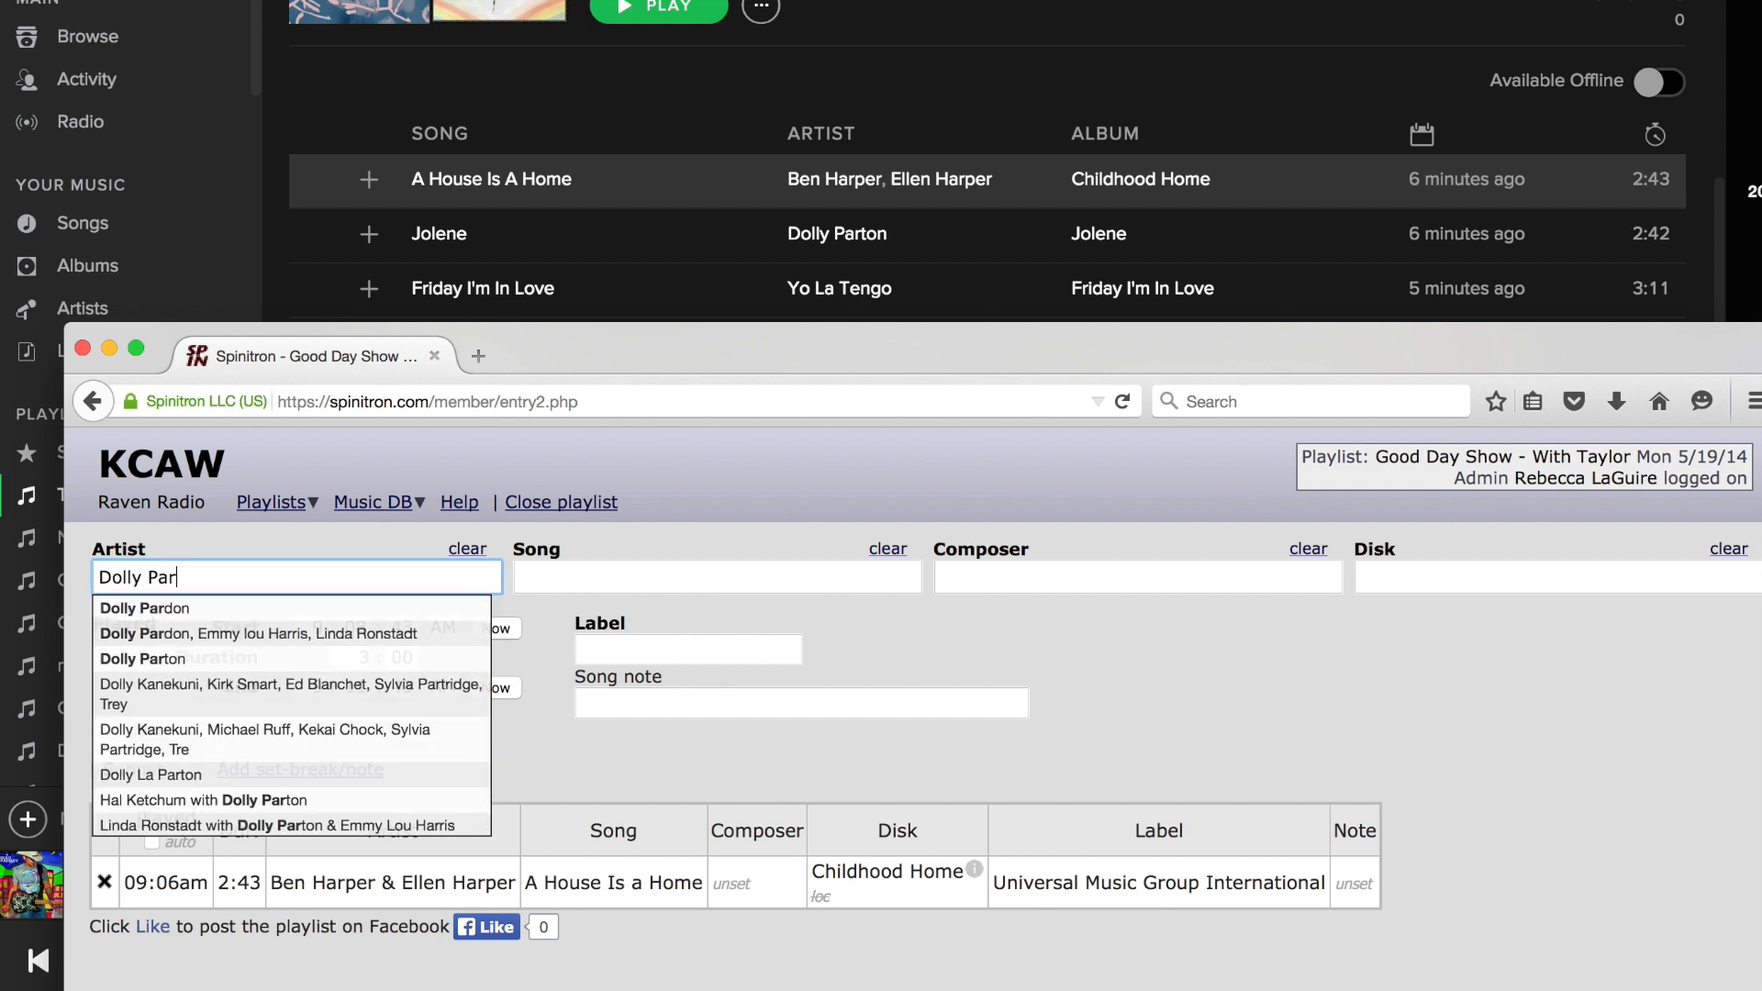
left_click(174, 662)
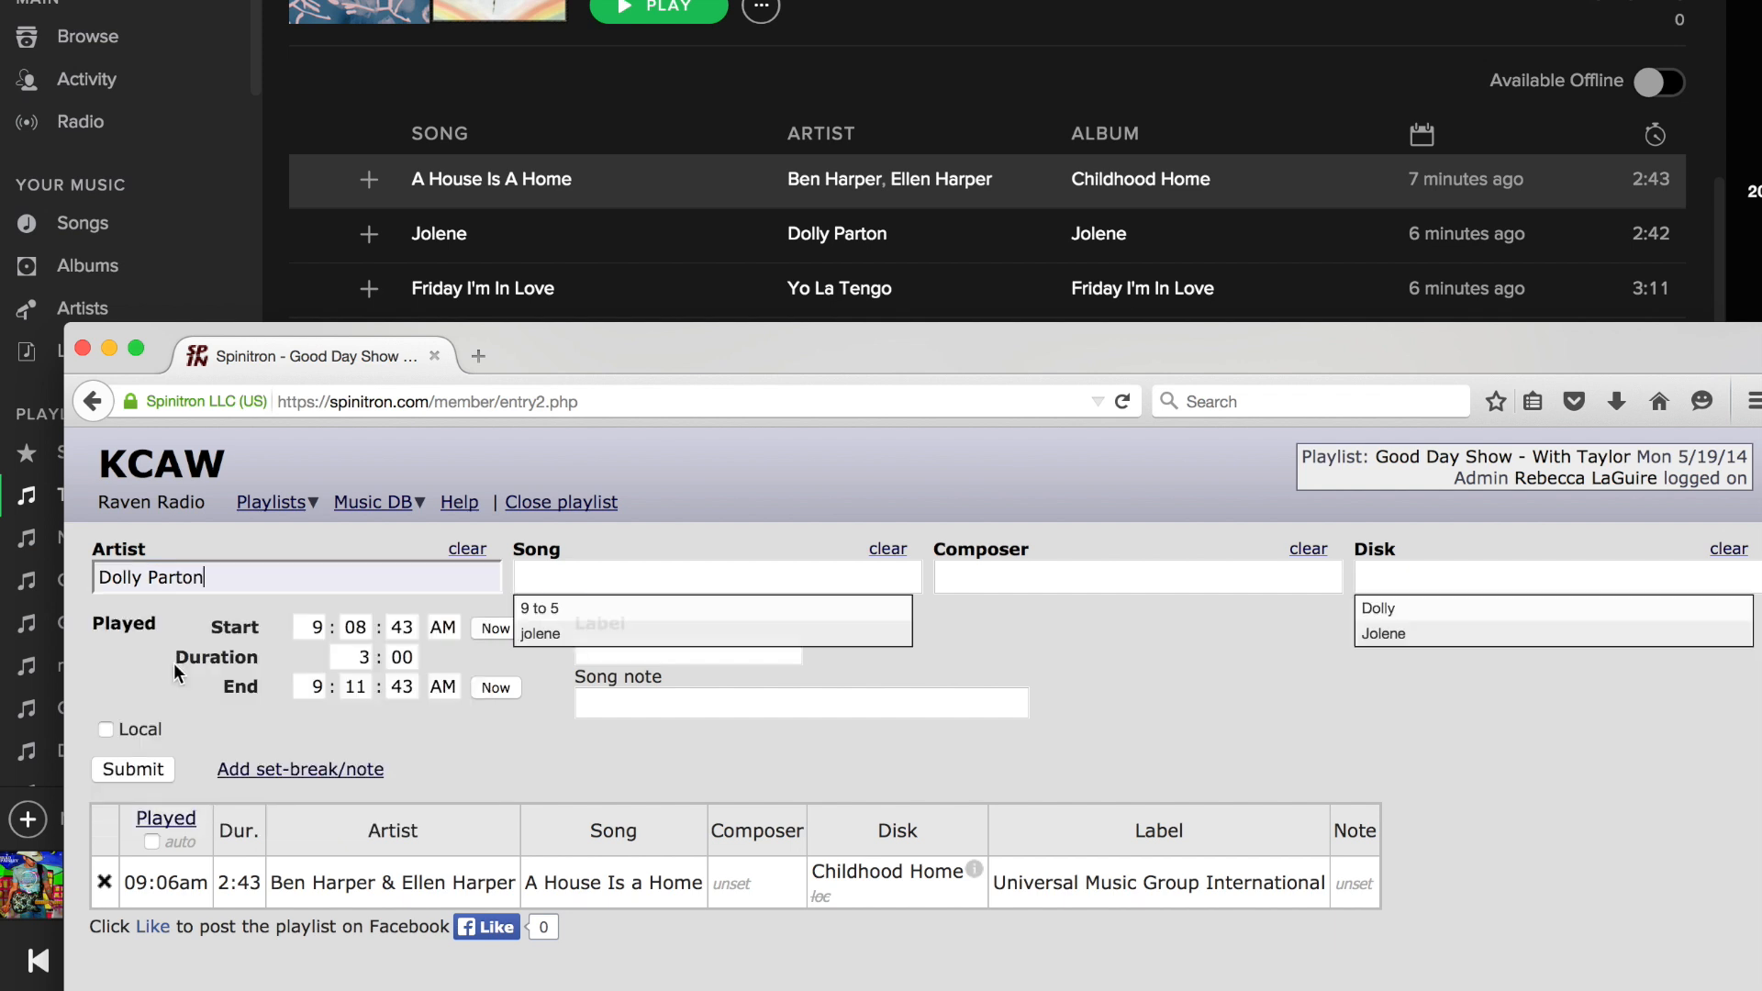
left_click(540, 633)
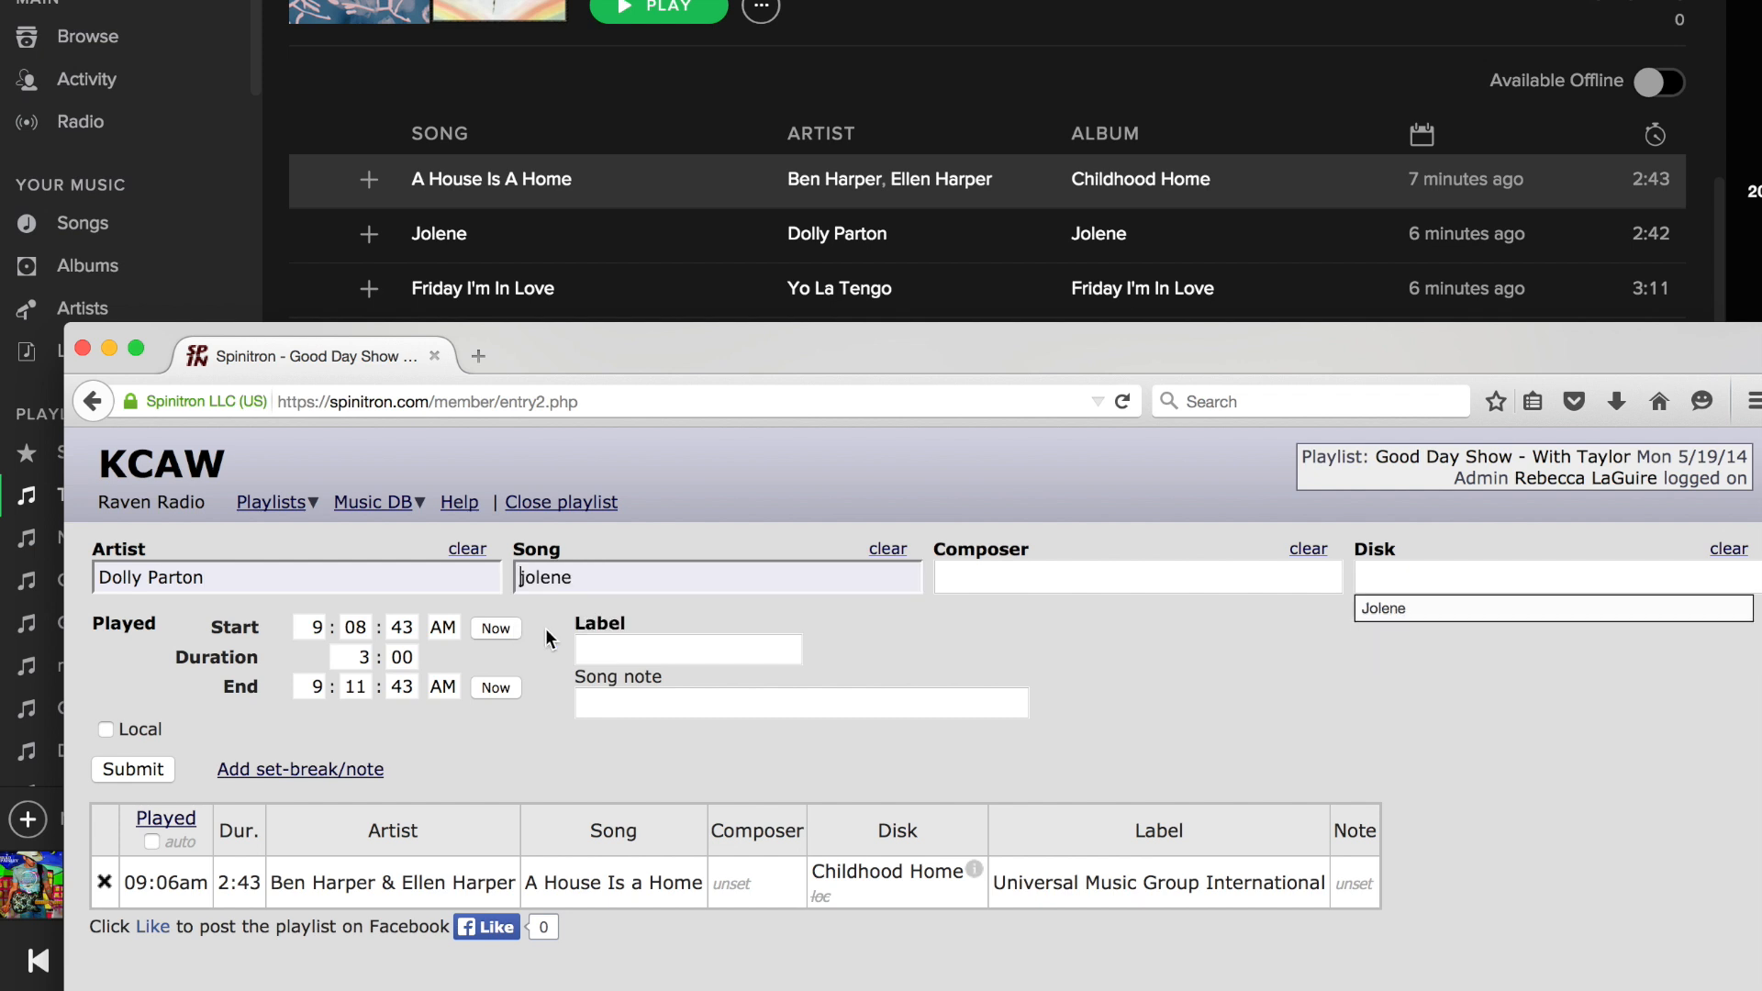
left_click(1414, 608)
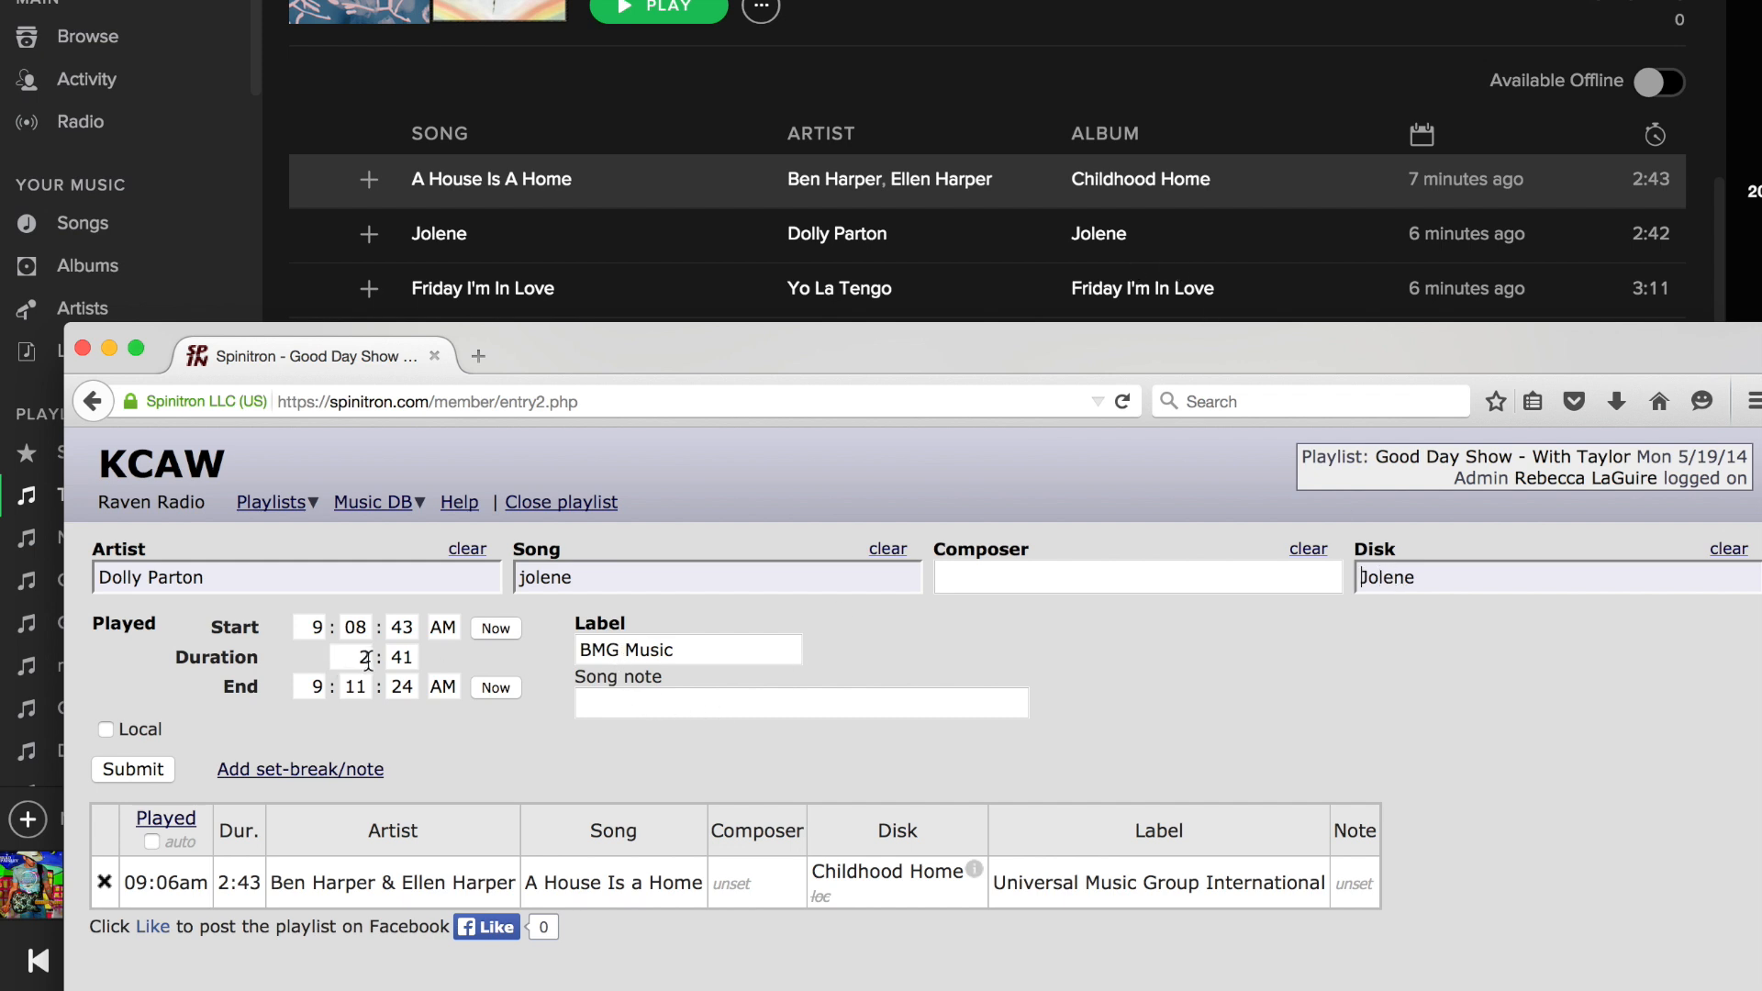
left_click(129, 770)
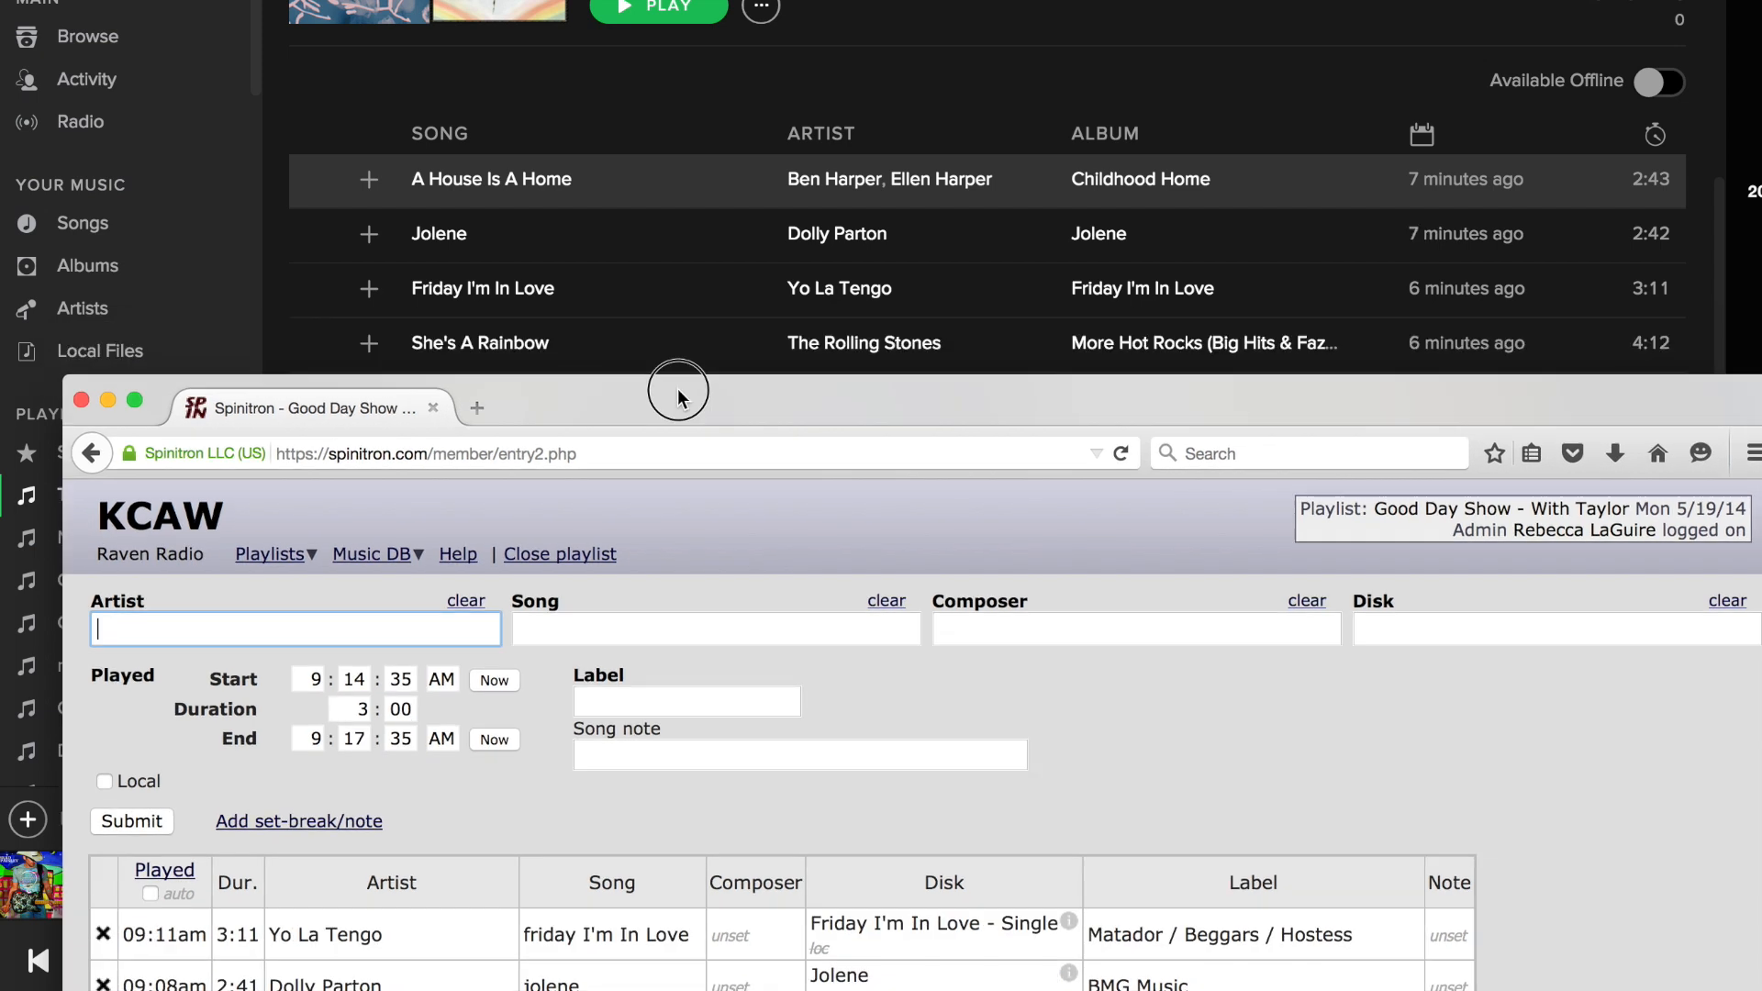
Fill in the next entry with Rolling Stones as the artist and She's A Rainbow as the song.
type("Rolling Stone")
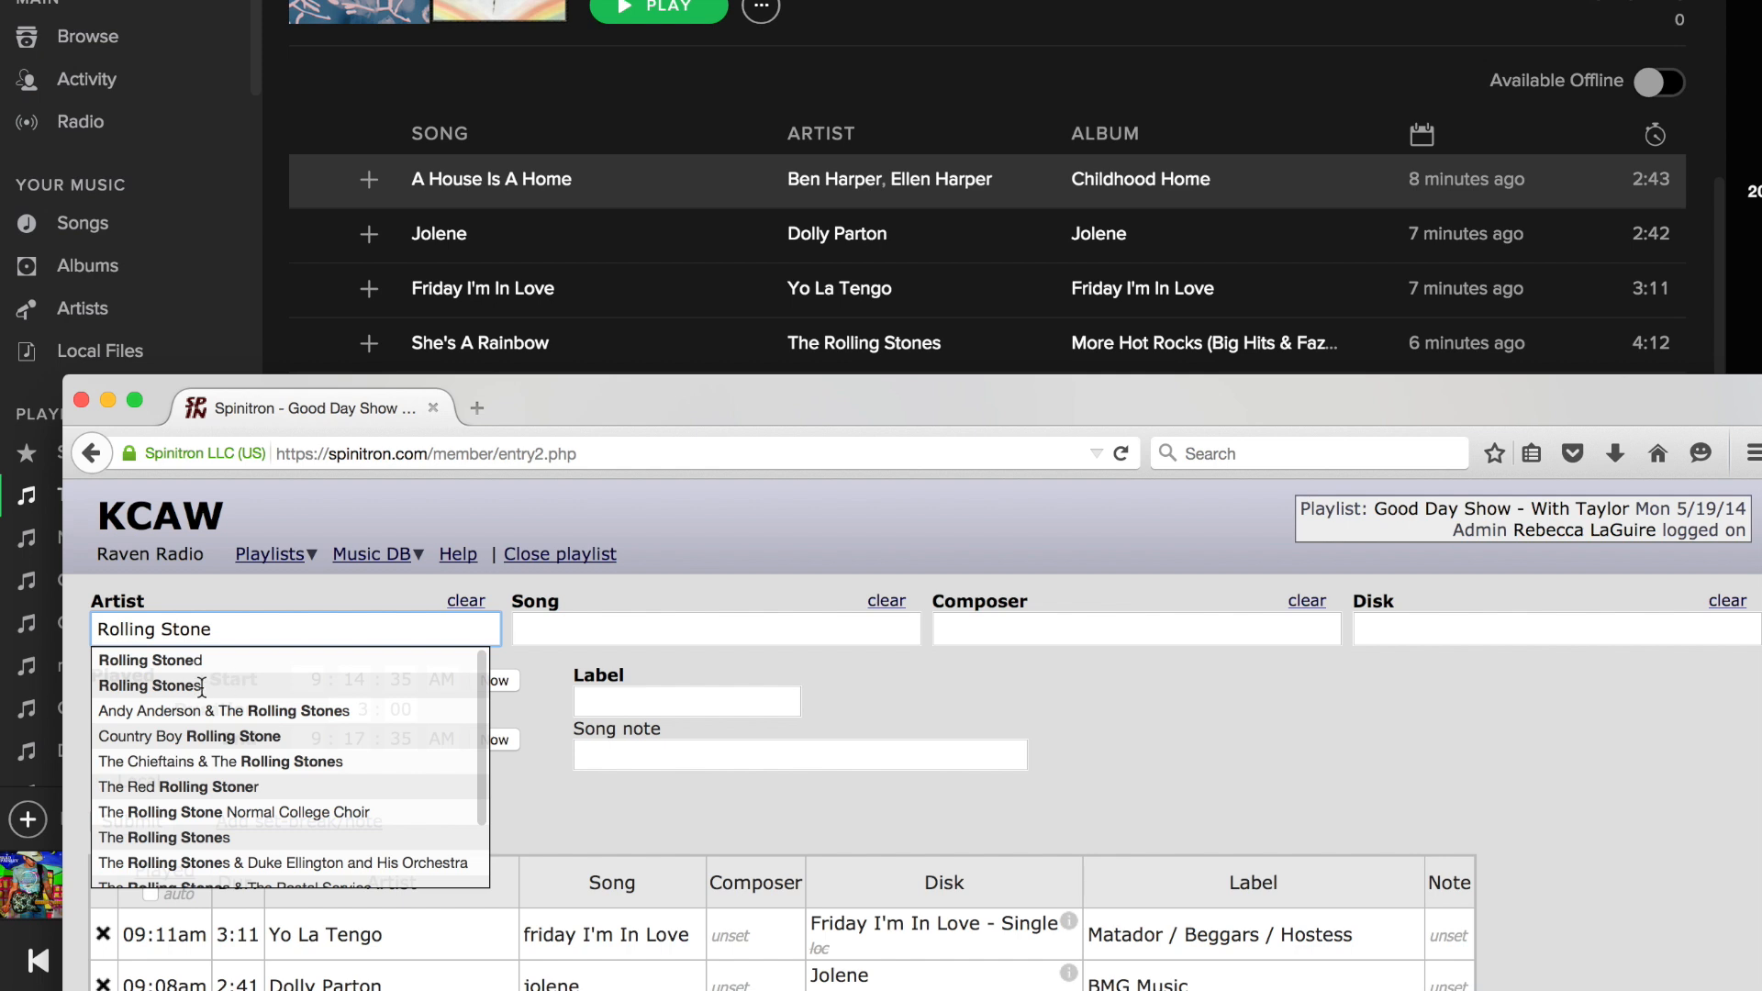
left_click(184, 685)
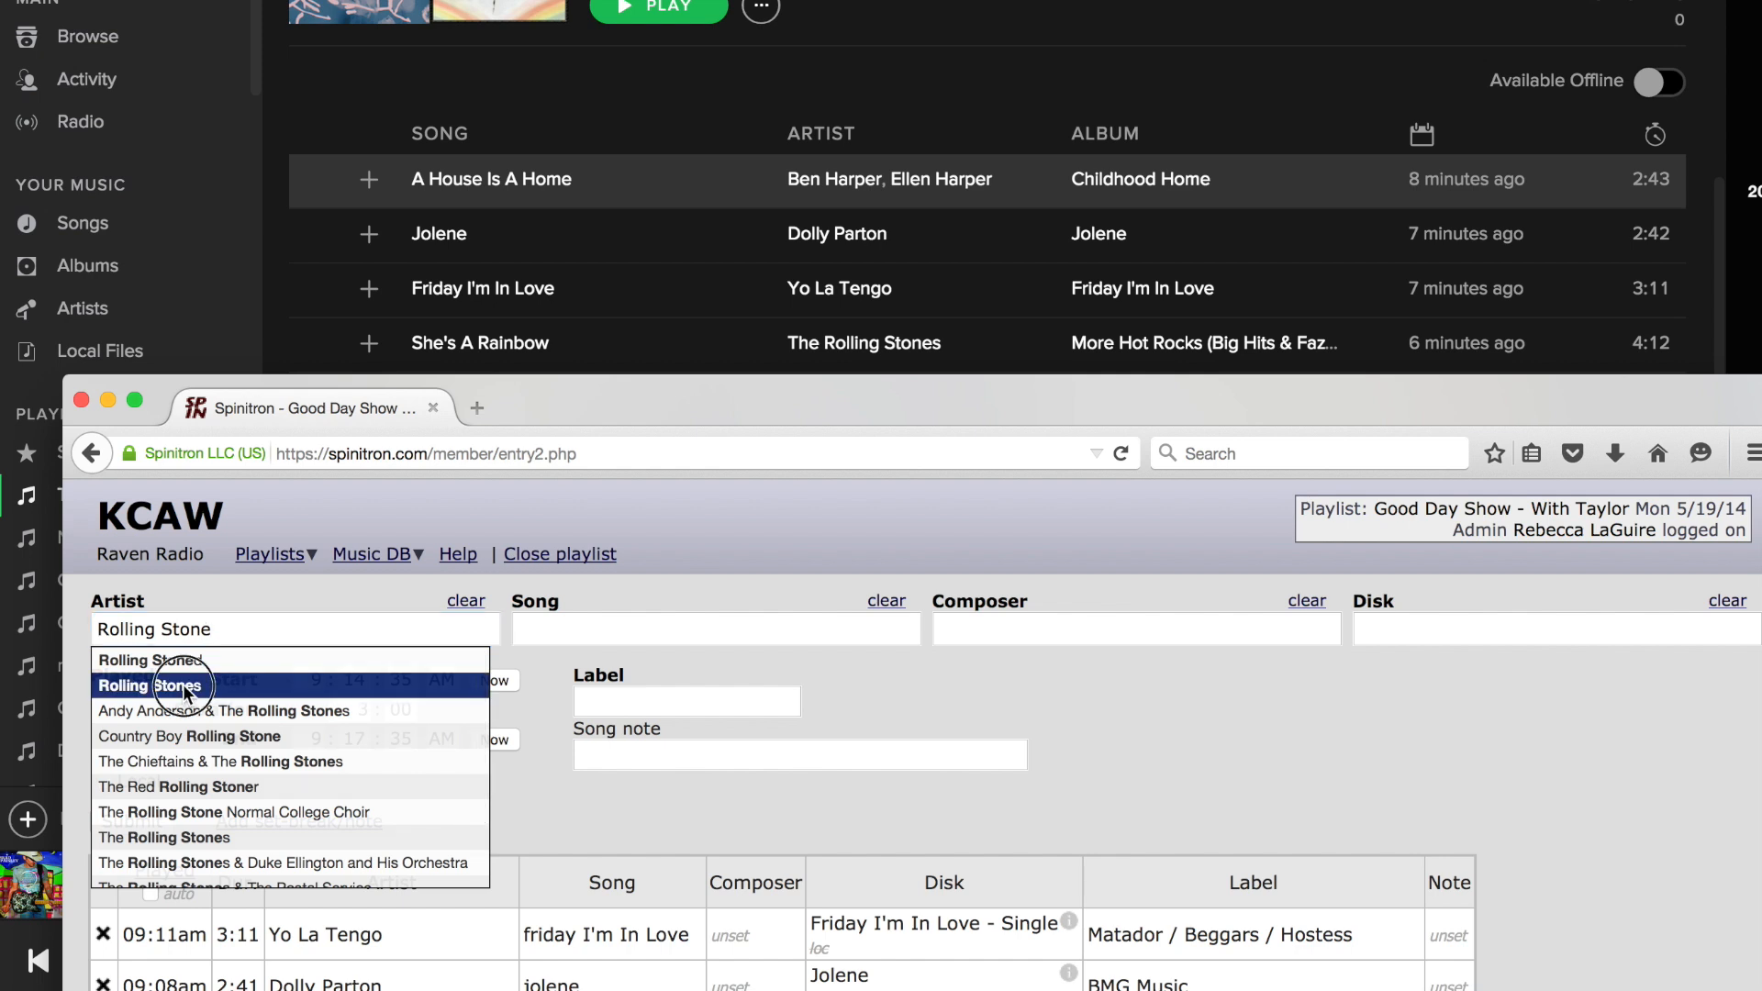
left_click(556, 623)
type("She")
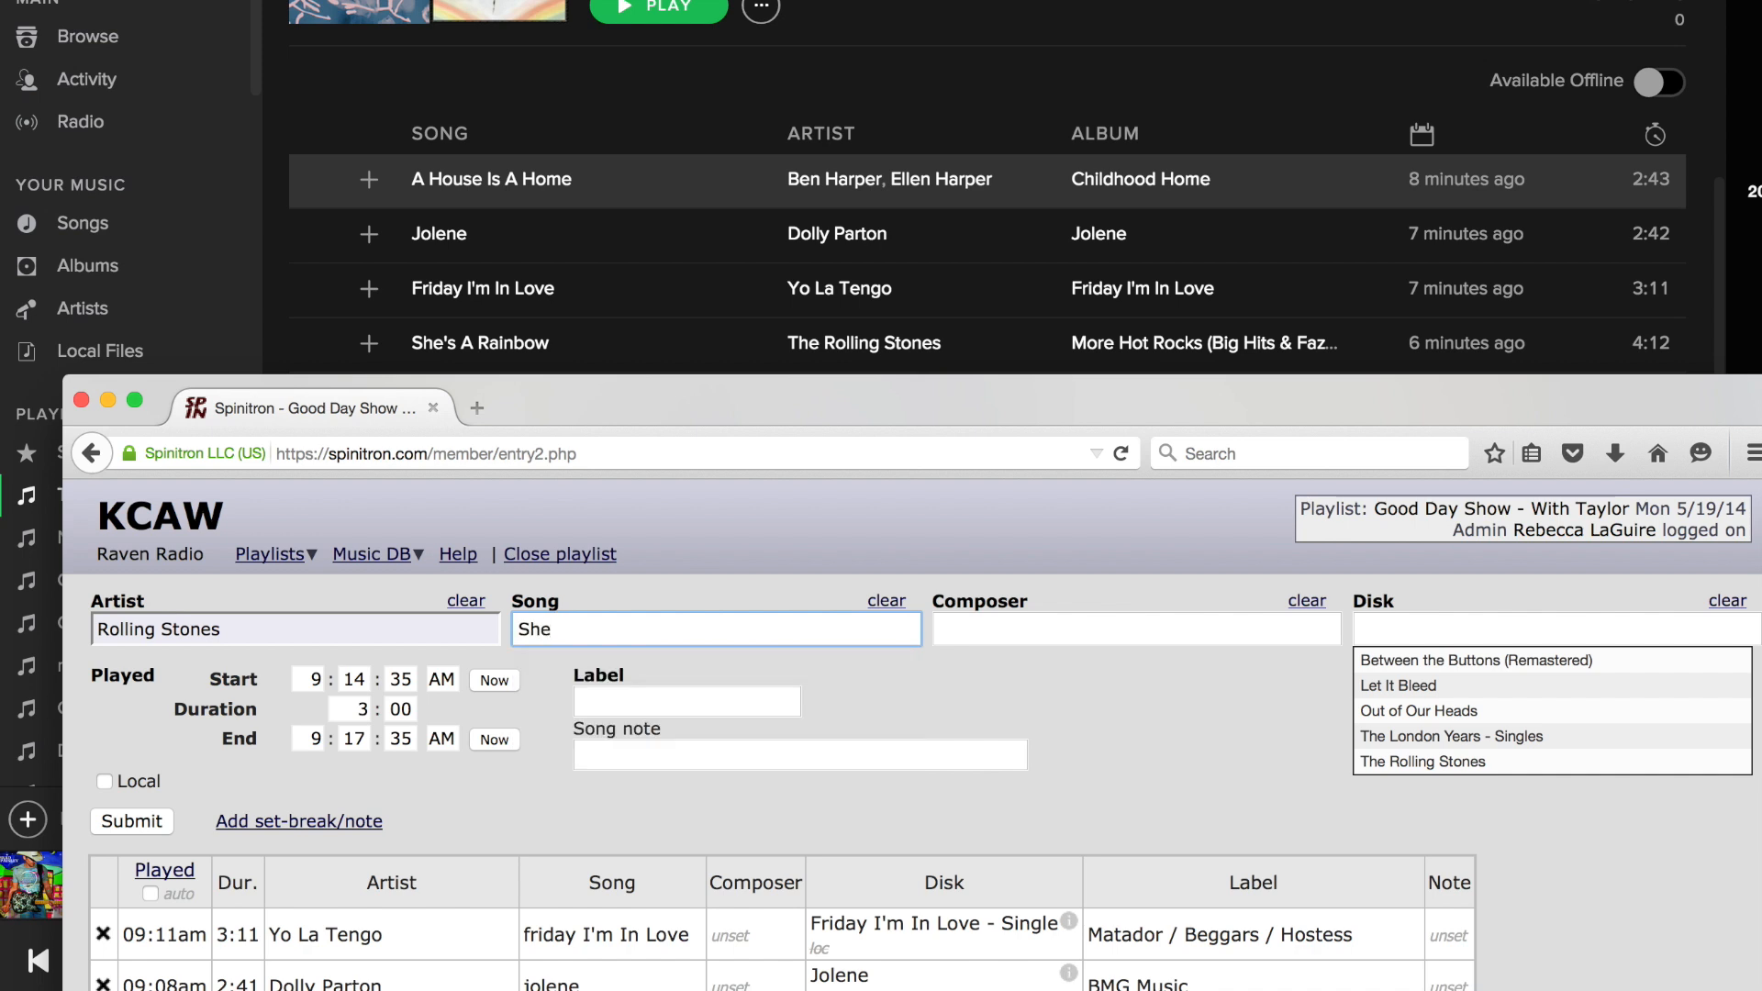
type("'s A Rainbow")
Enter More Hot Rocks as the disk for the Rolling Stones song.
left_click(1402, 629)
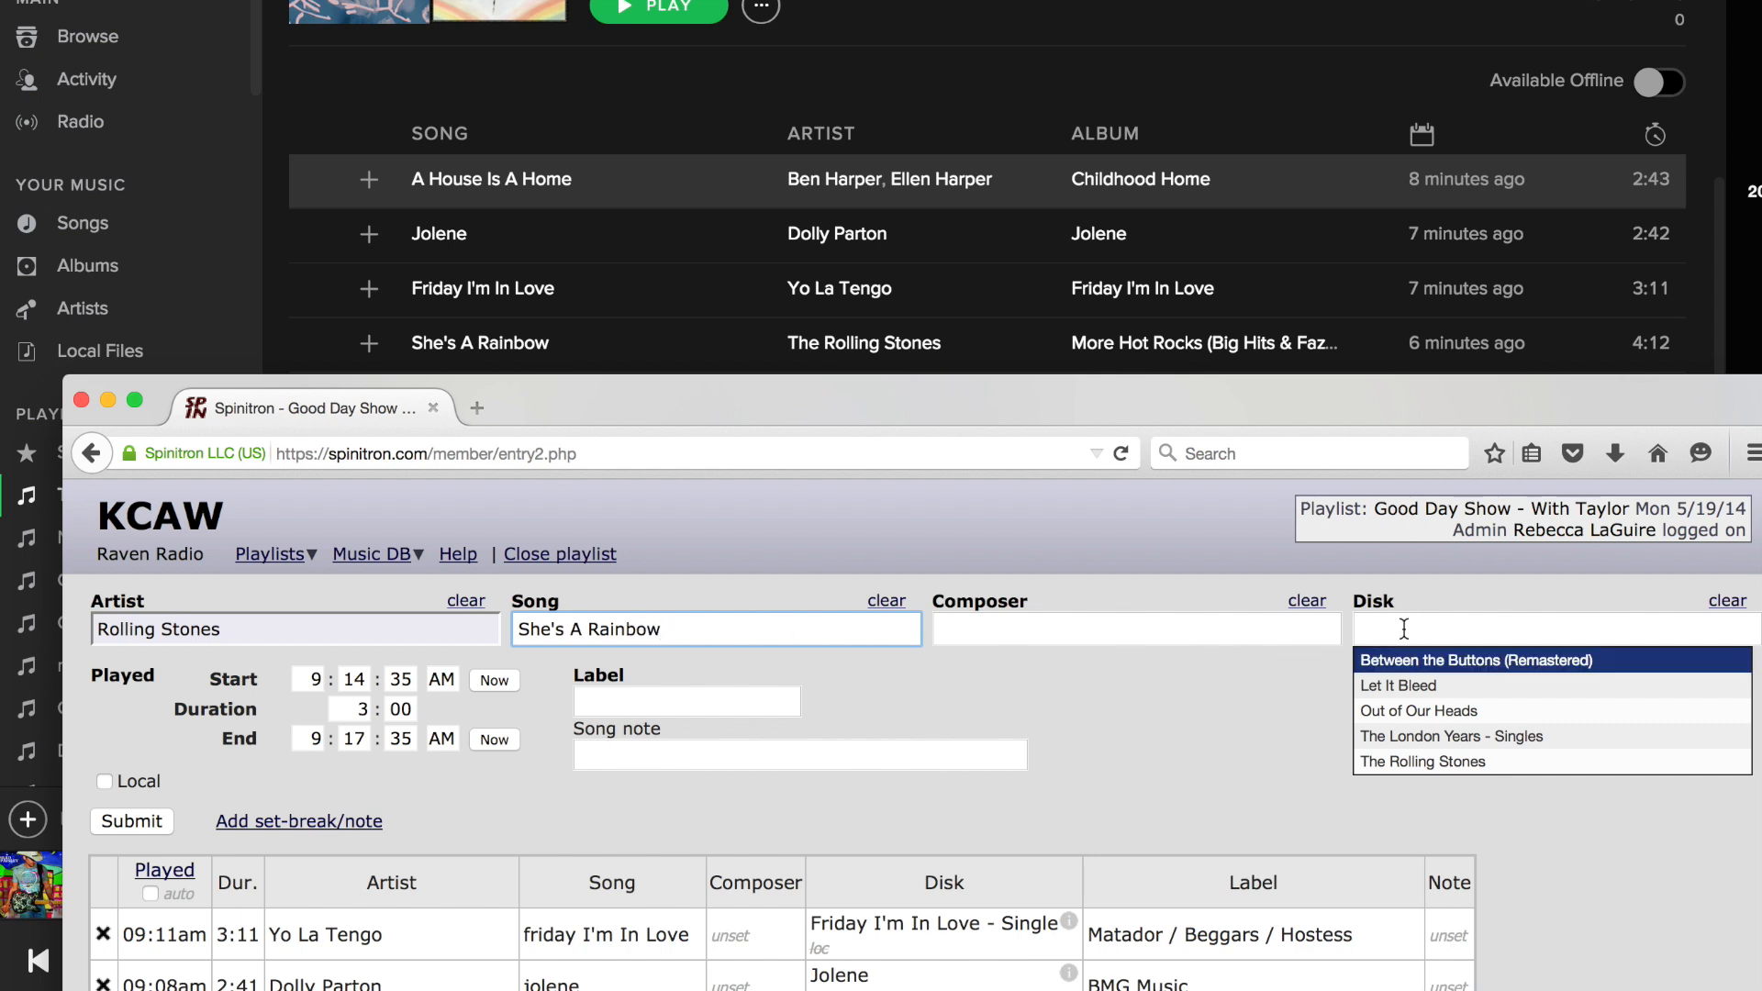
left_click(1401, 628)
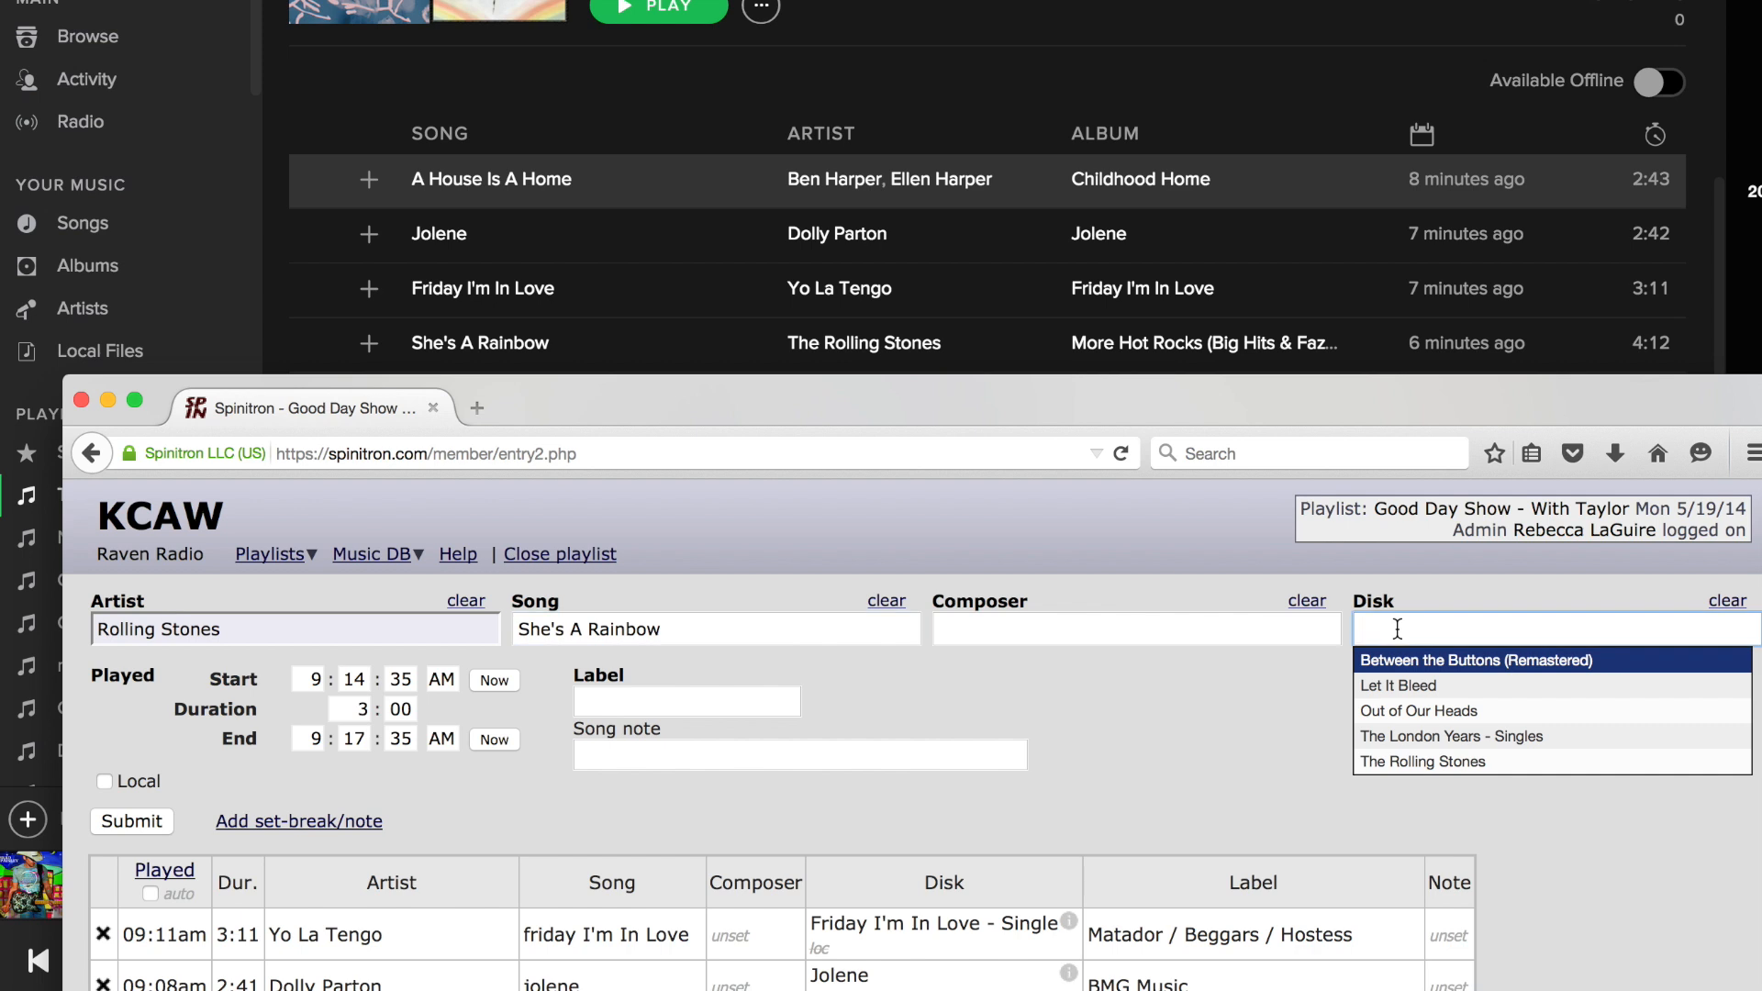
type("M")
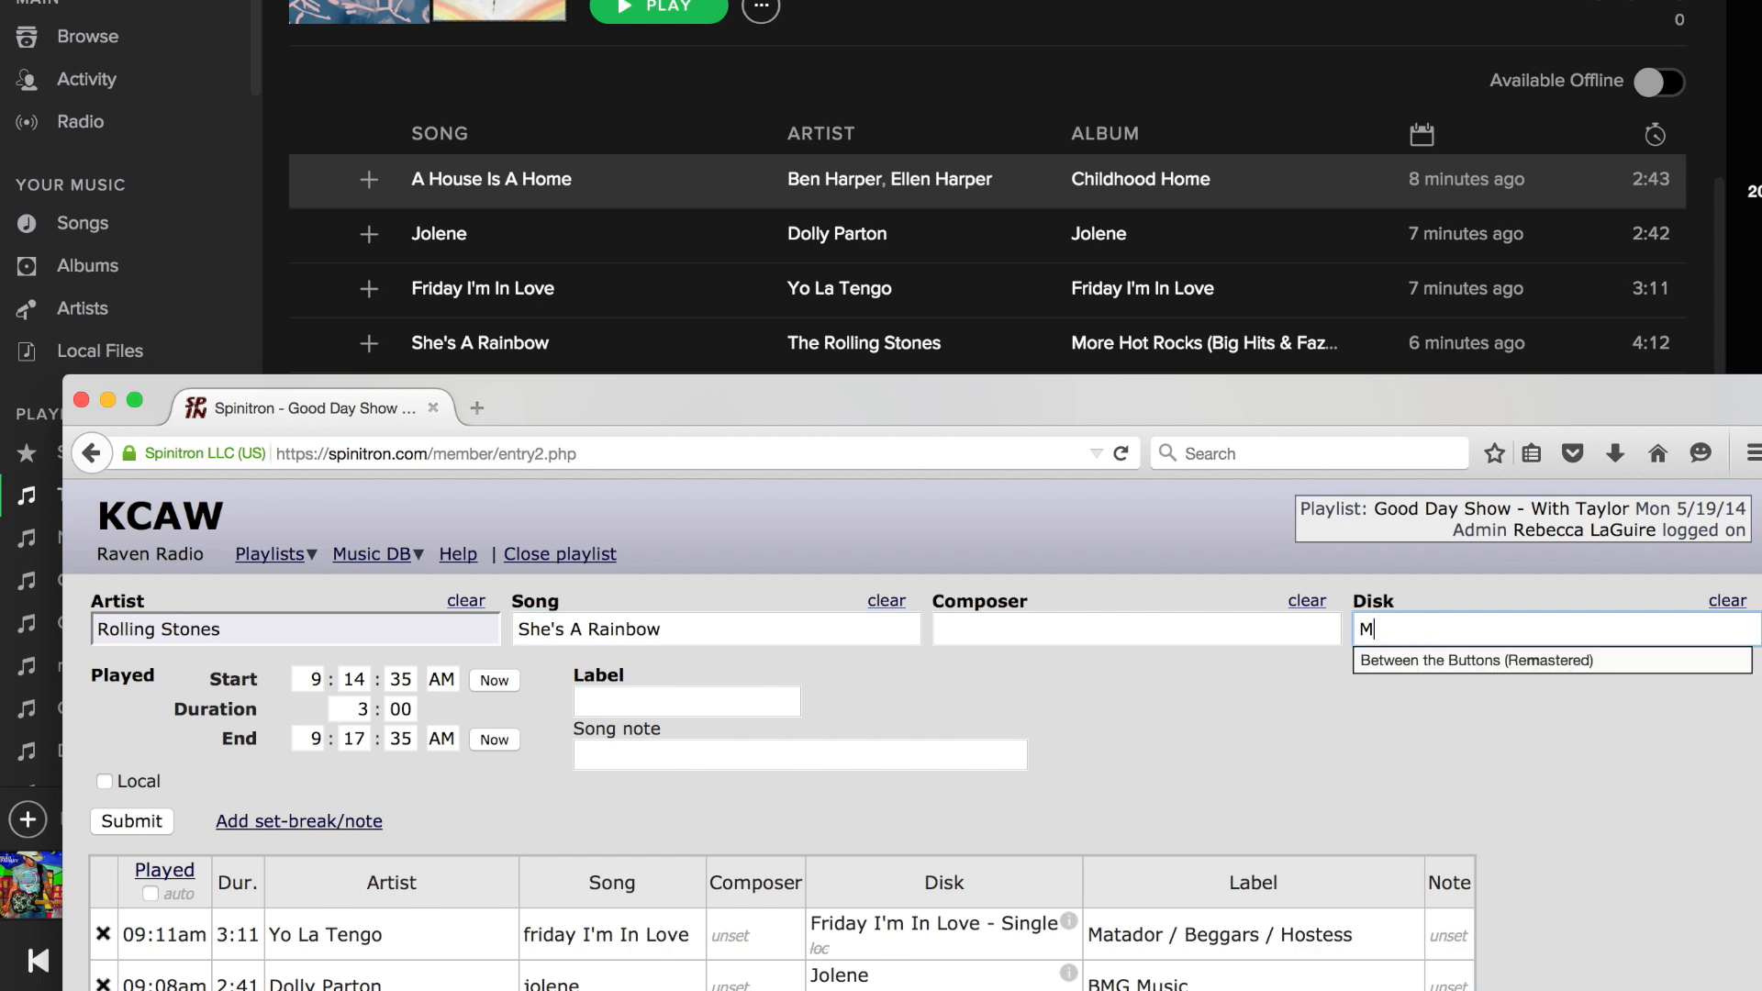
type("ore ")
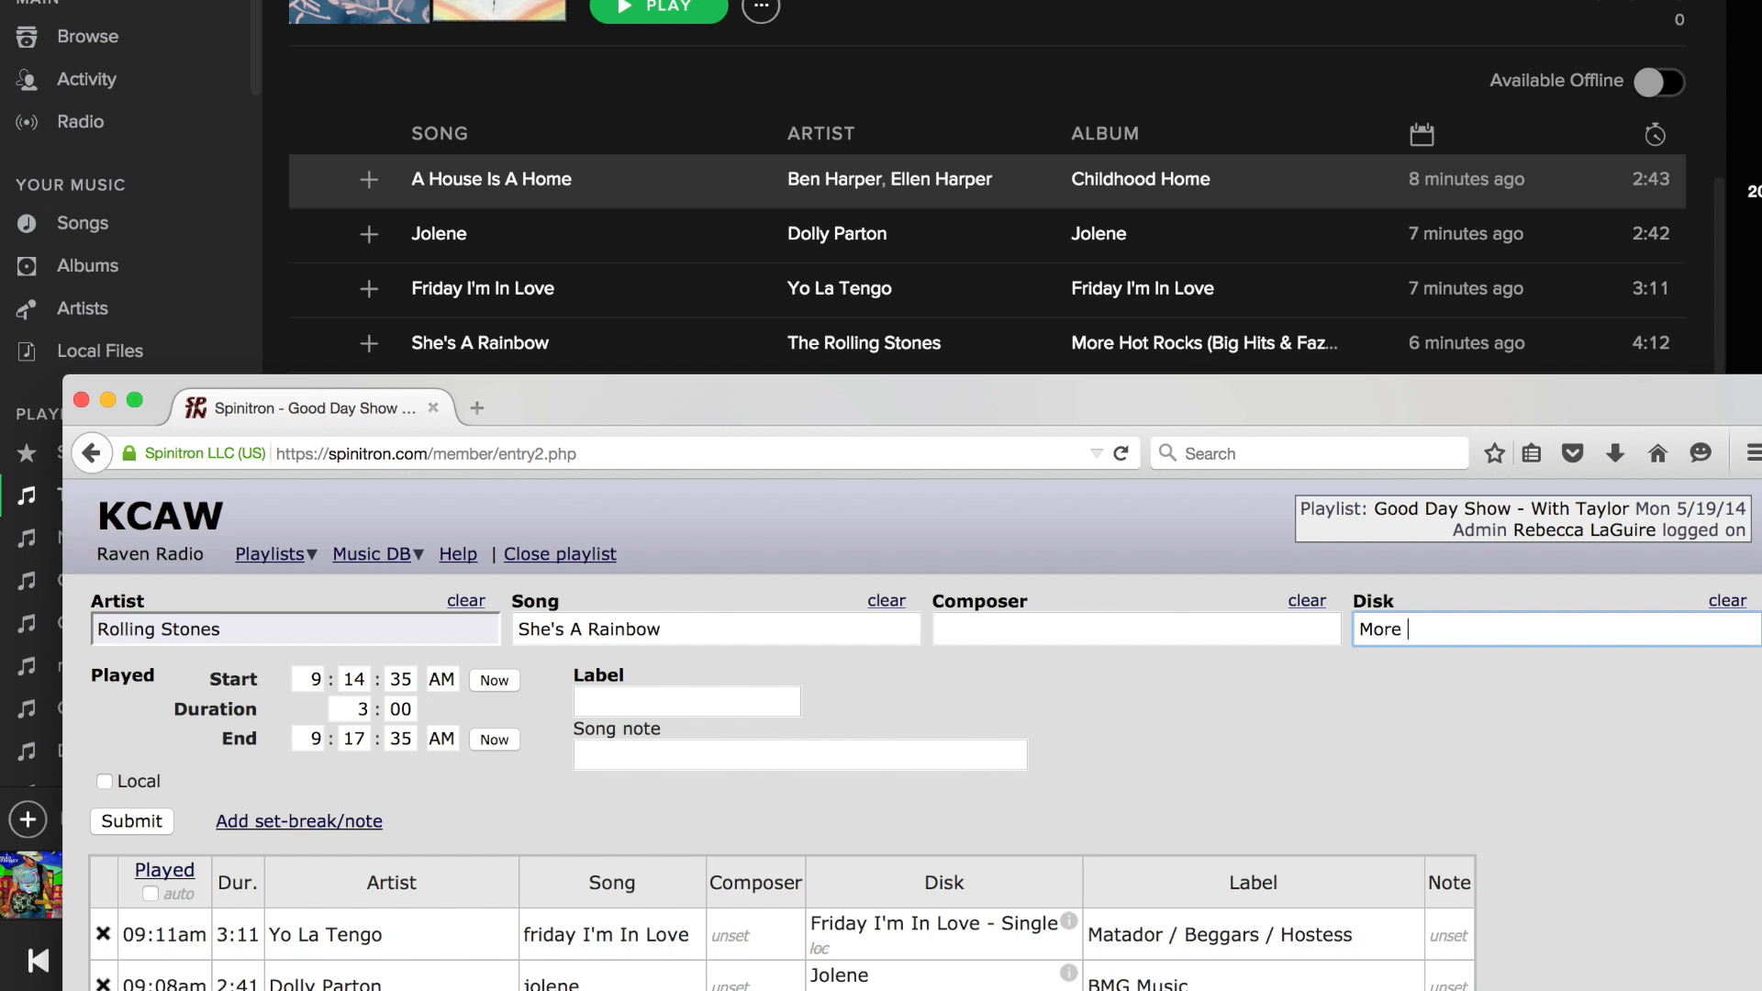
type("Hot Rocks")
Check the full album title in Spotify and complete the disk name as More Hot Rocks (Big Hits & Fazed Cookies).
left_click(1277, 342)
left_click(1302, 347)
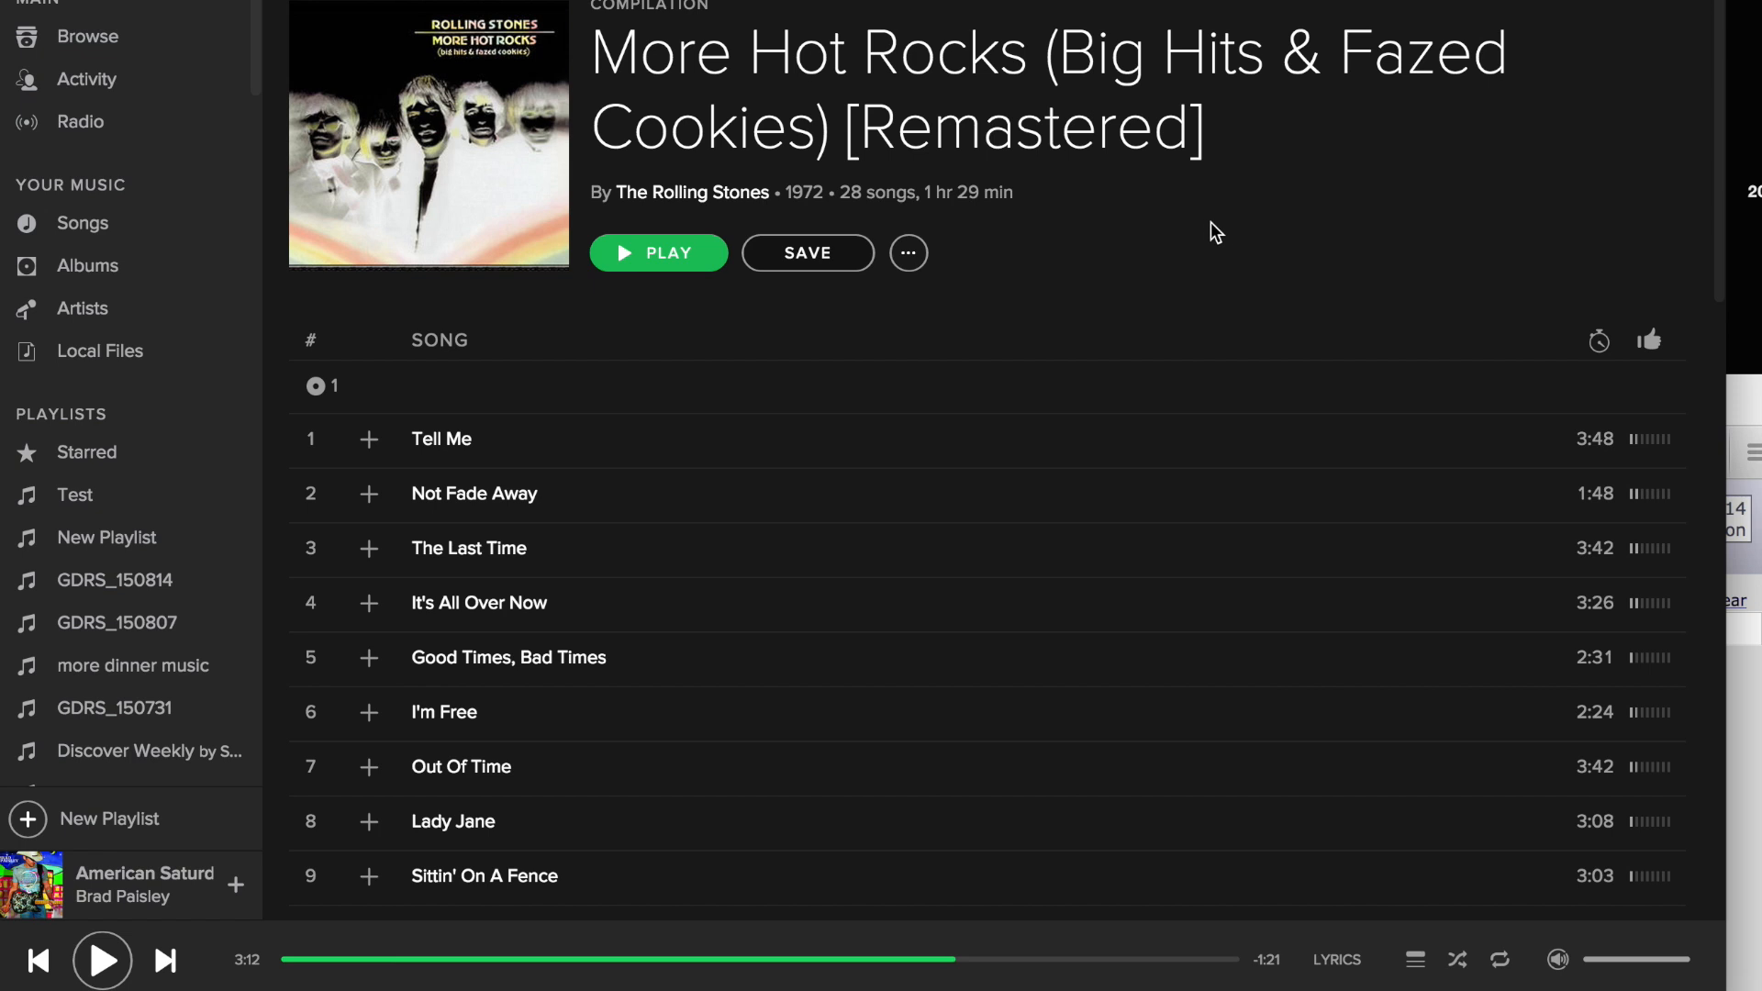
left_click(1734, 786)
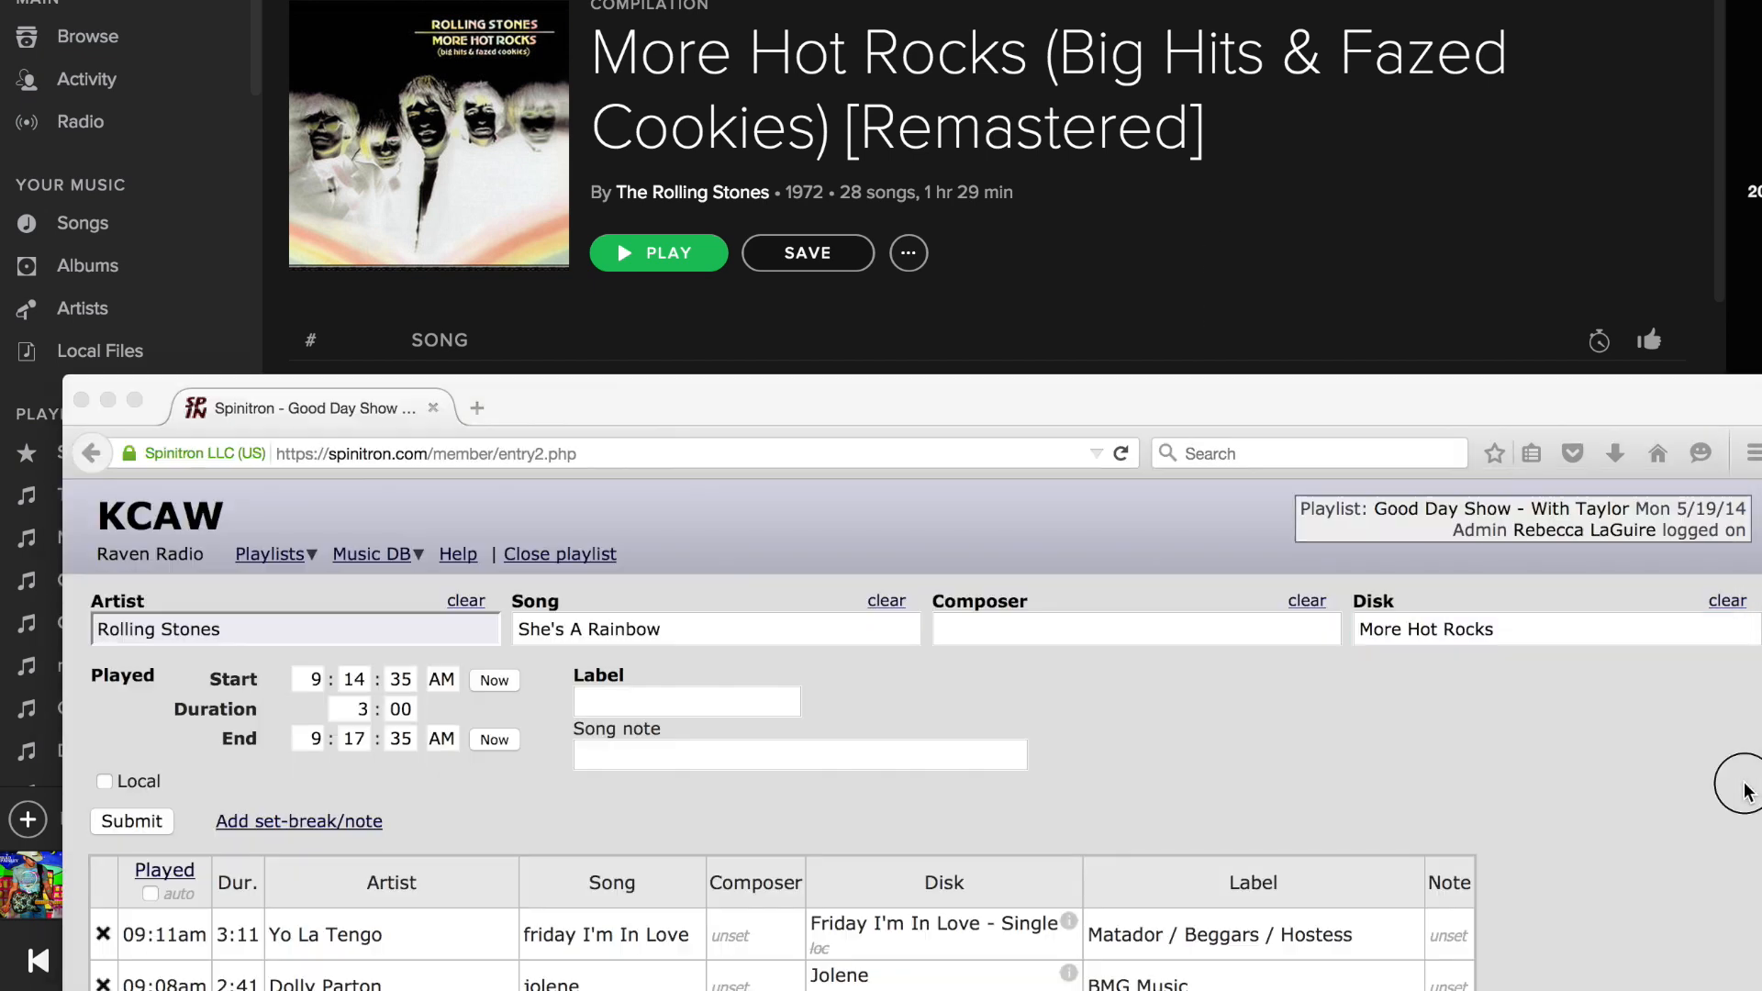
left_click(1533, 630)
type("(Big Hit")
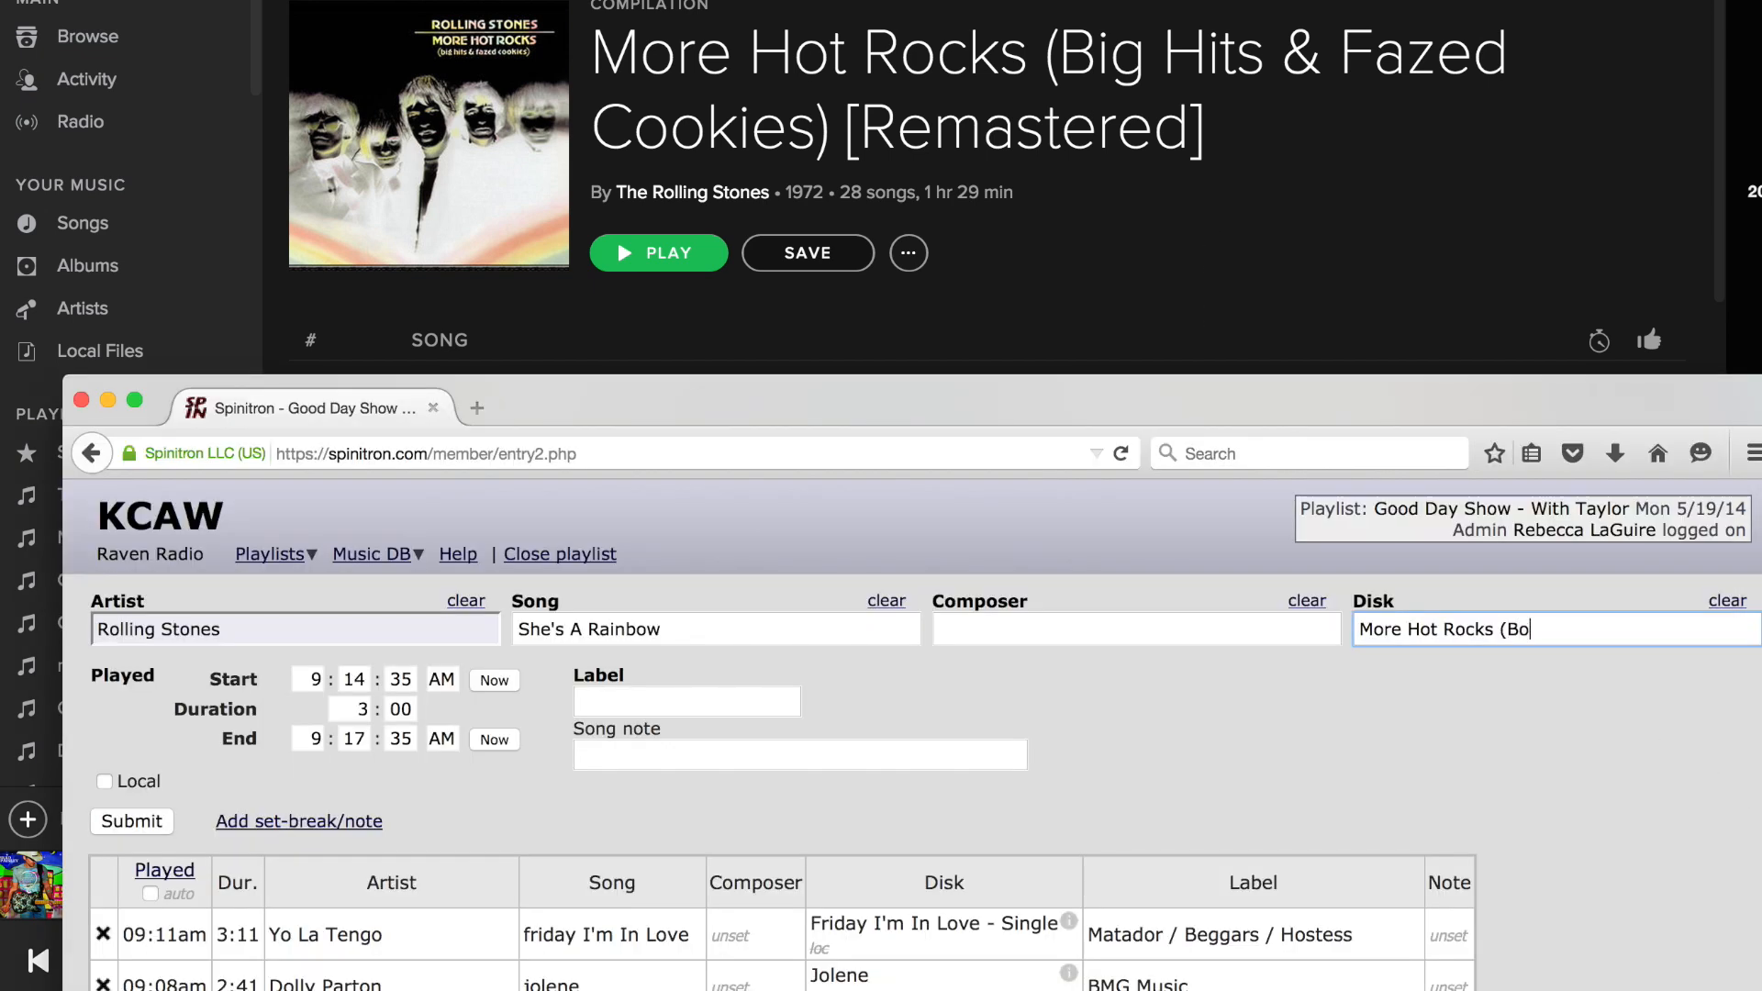
type("s & Fazed Cookies)")
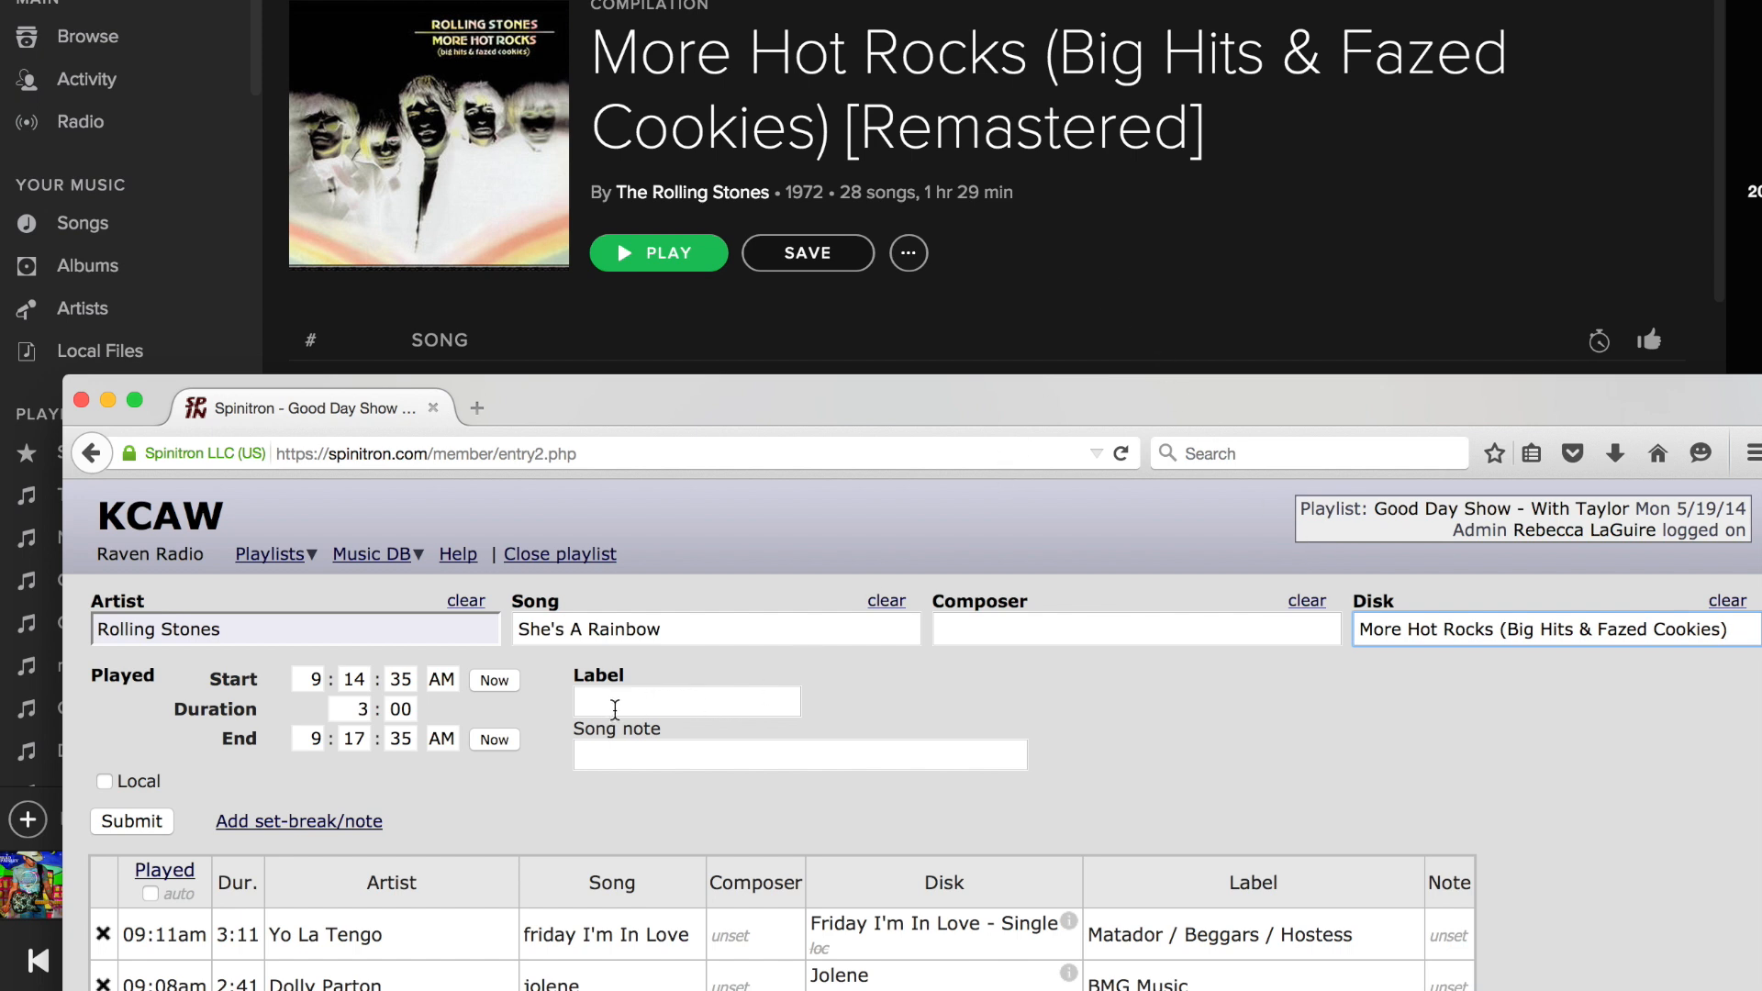
Look up the Rolling Stones album's copyright line in Spotify and enter ABKCO Music & Records as the label.
left_click(1093, 294)
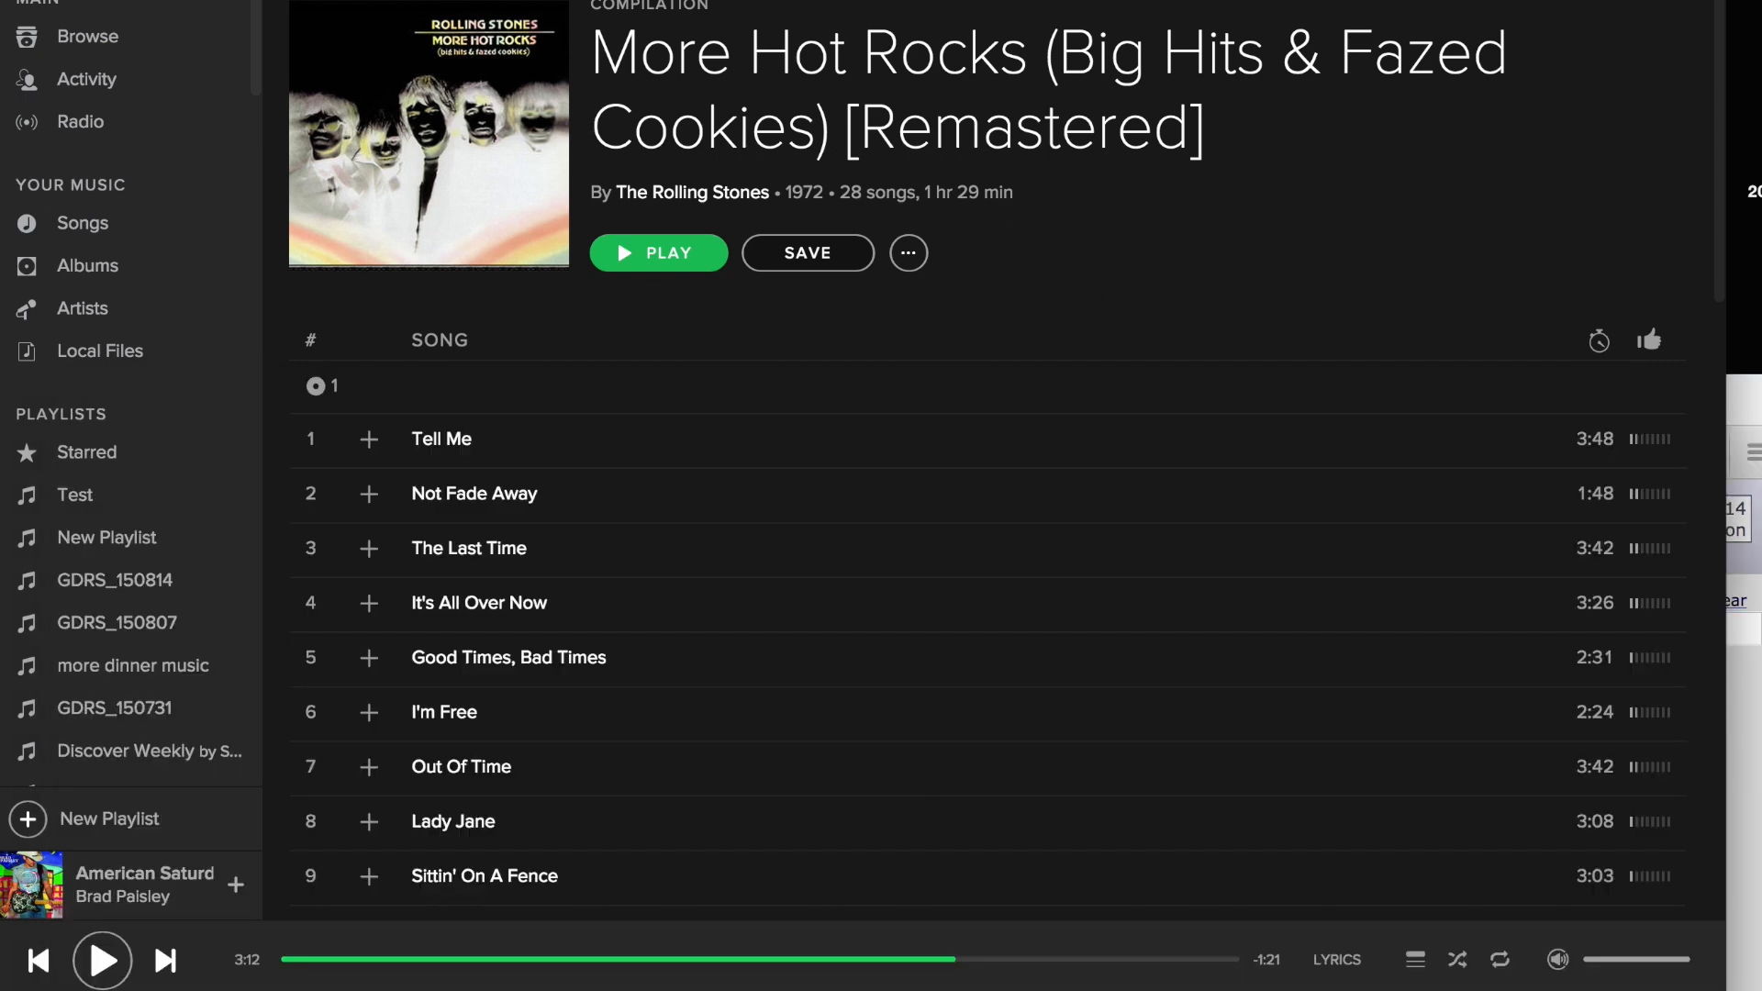
key("alt+super+Left")
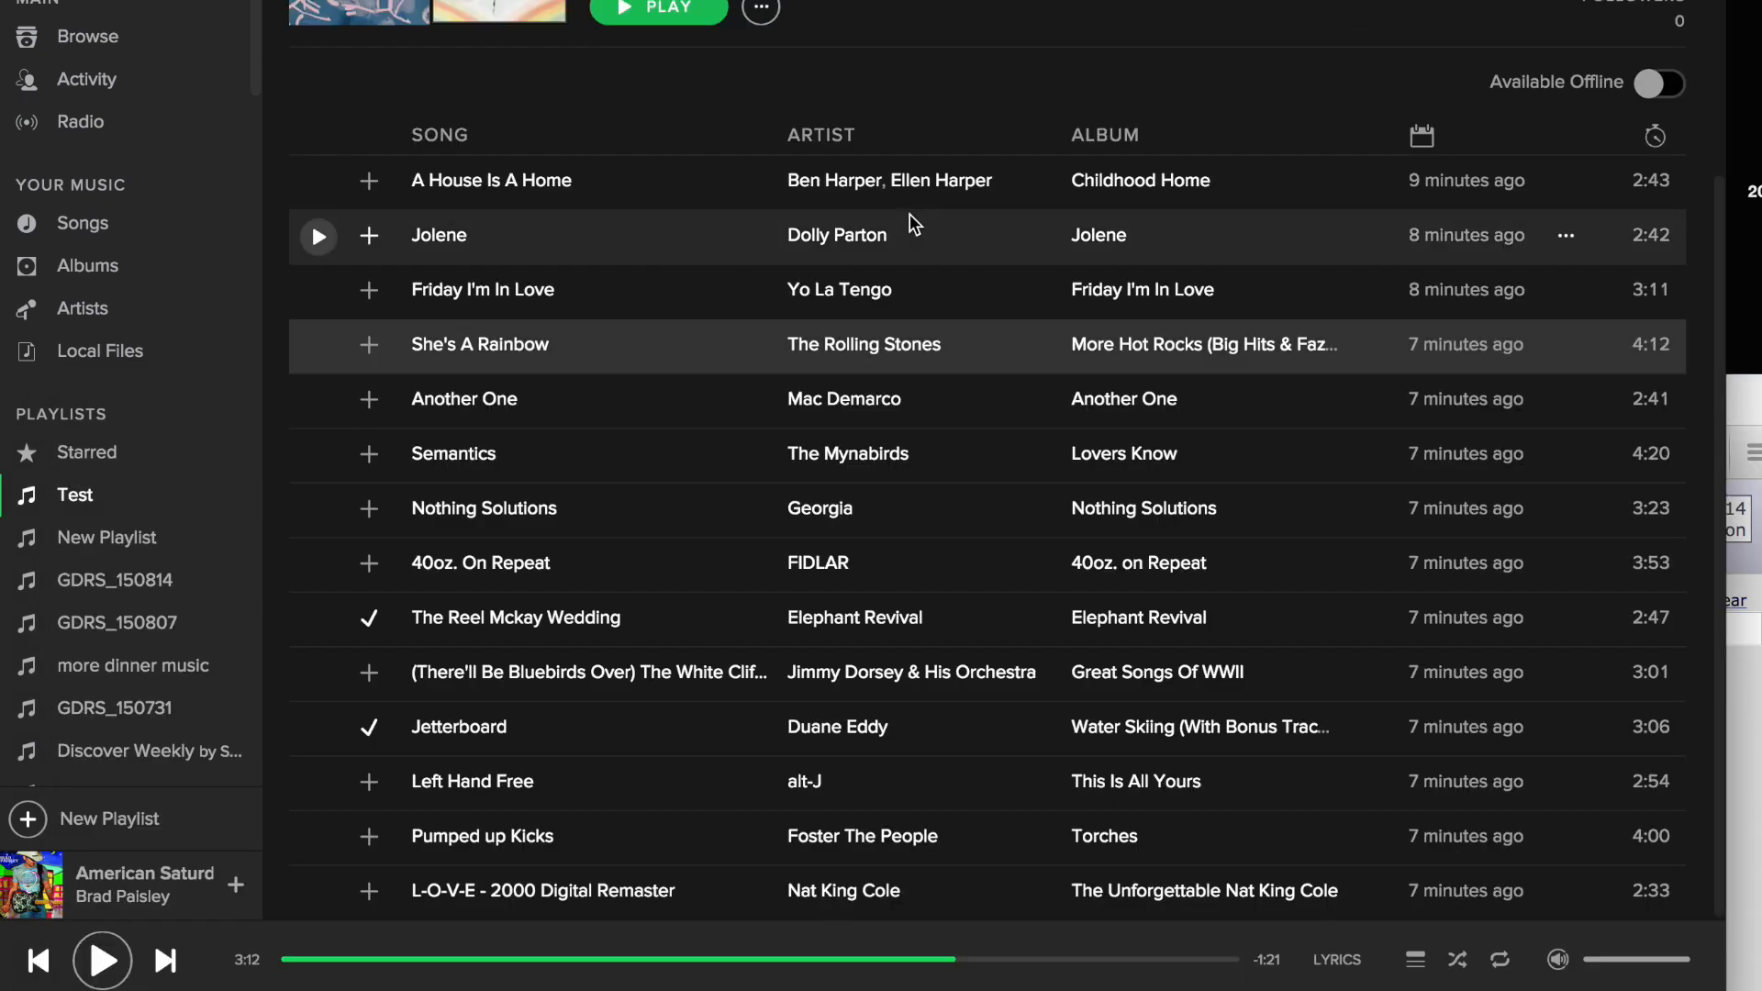
left_click(1160, 351)
scroll(819, 389, "down", 15)
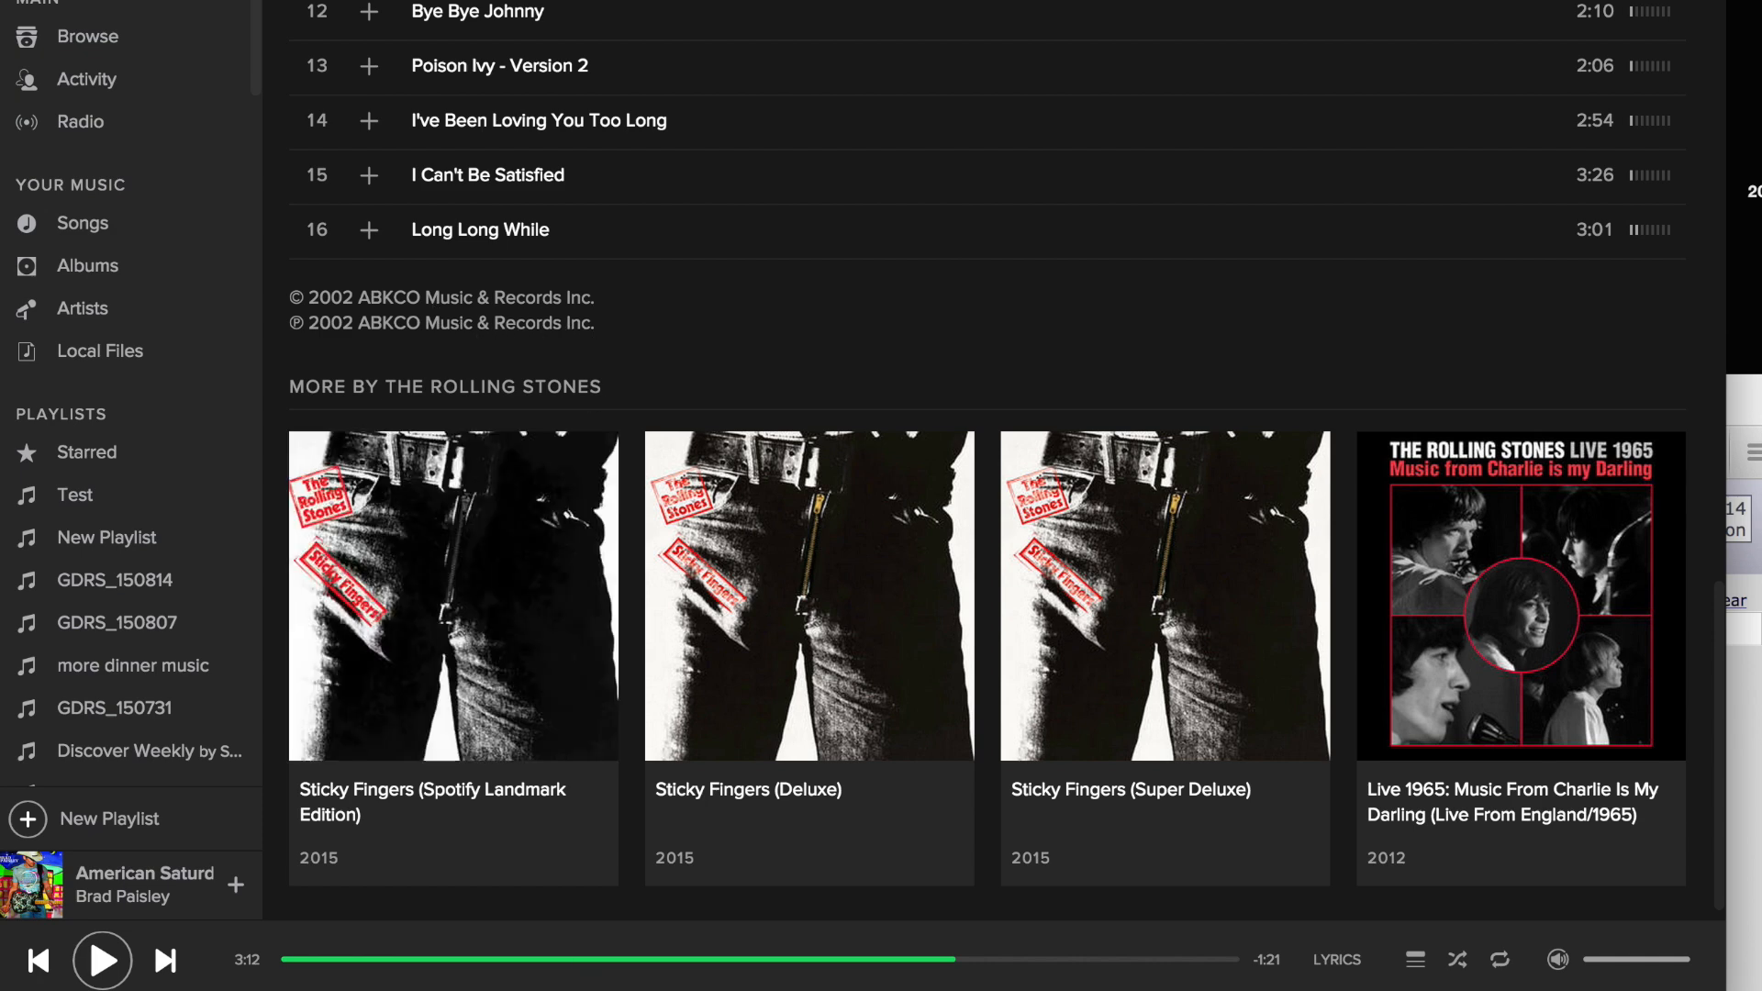
key("super+Tab")
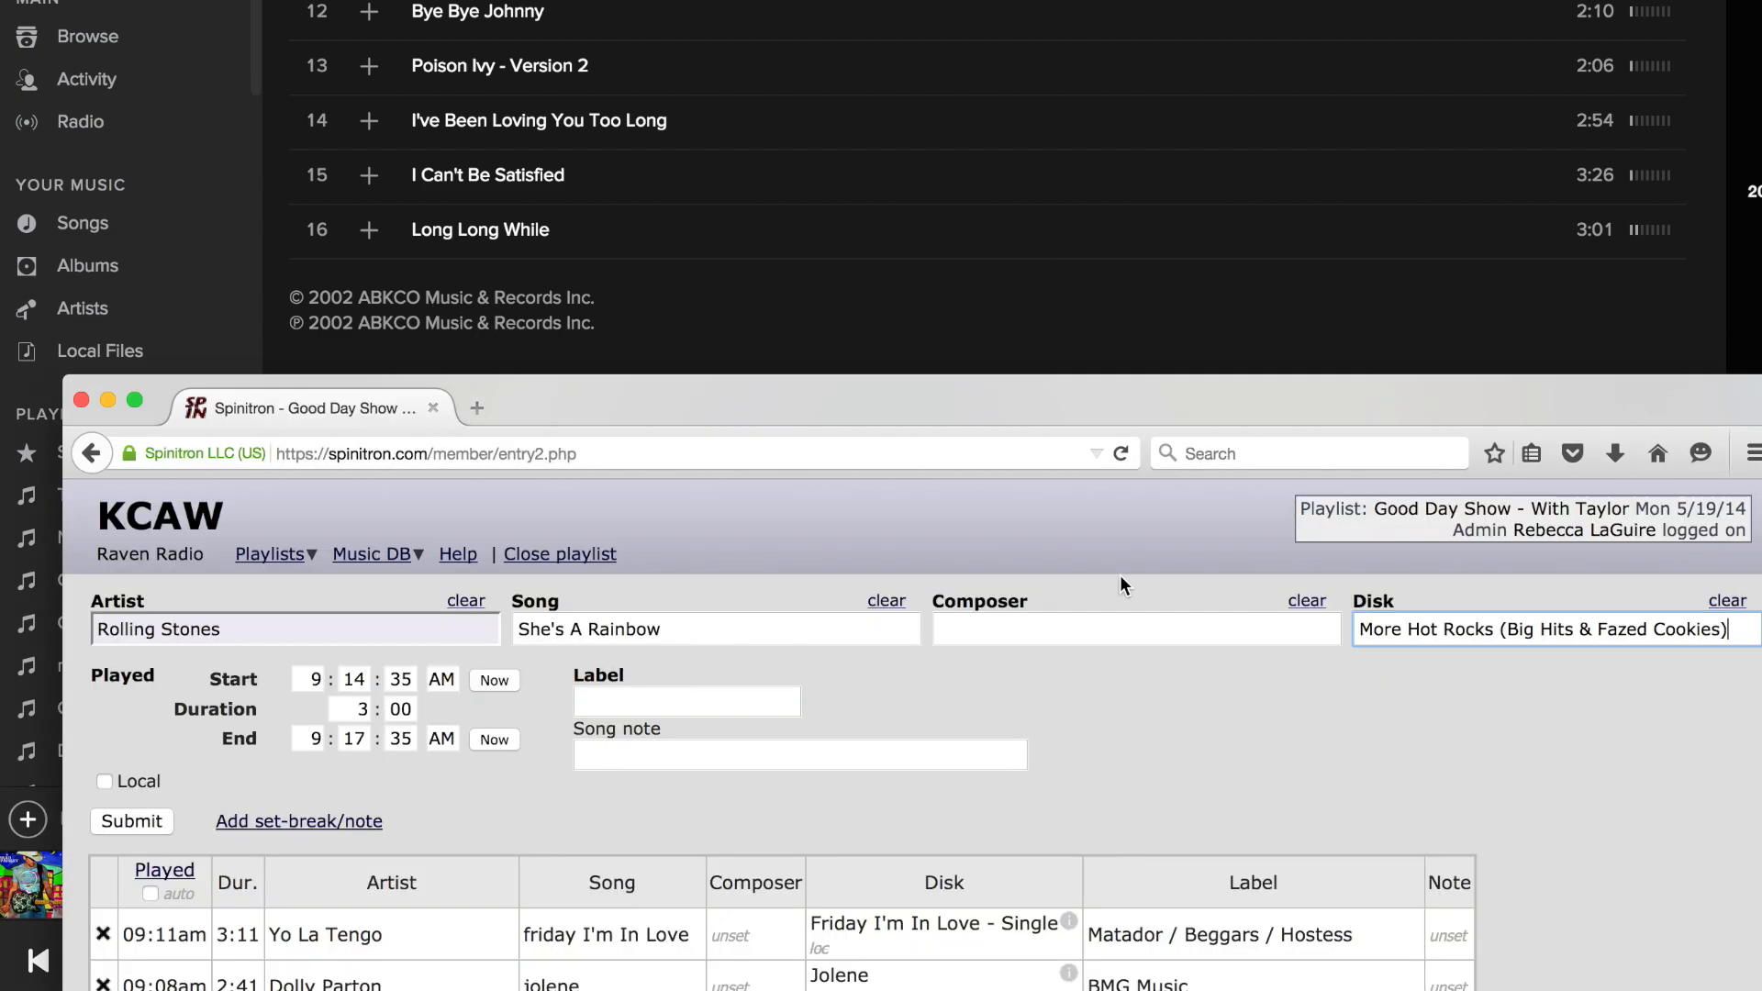
left_click(614, 703)
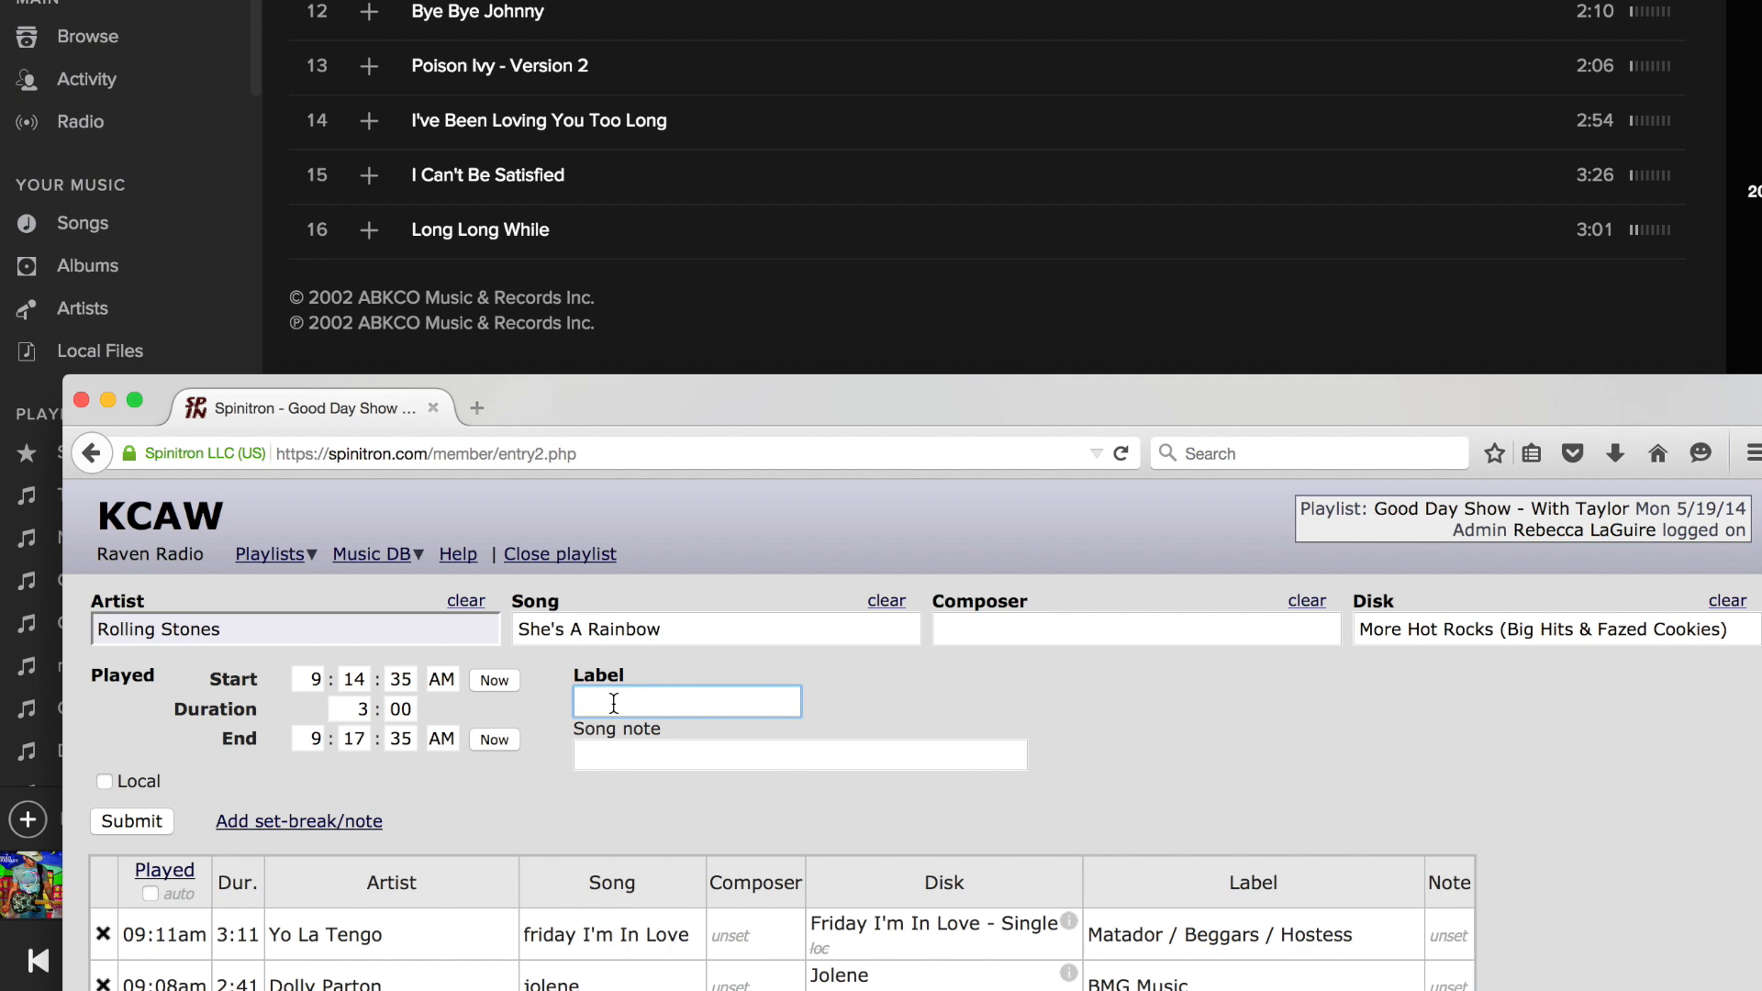
type("ABKCO Music & Records")
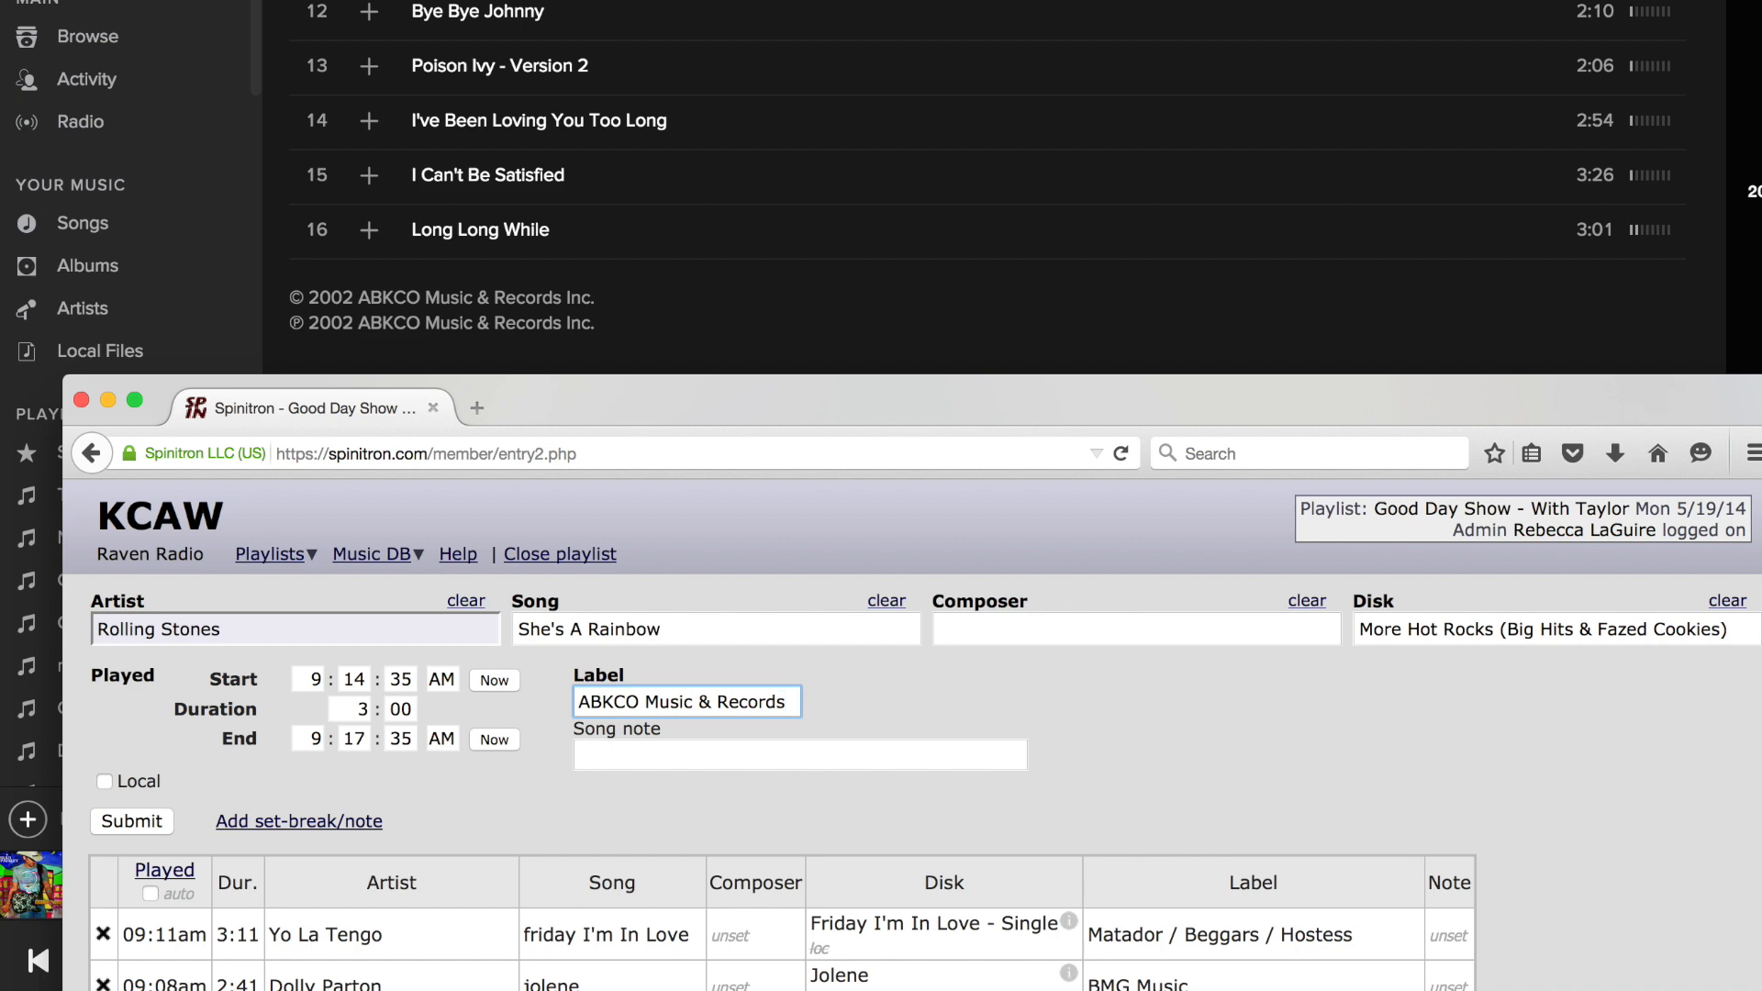
Check the length of She's A Rainbow in Spotify, set the duration to 4:12 and submit the entry.
scroll(708, 316, "up", 1)
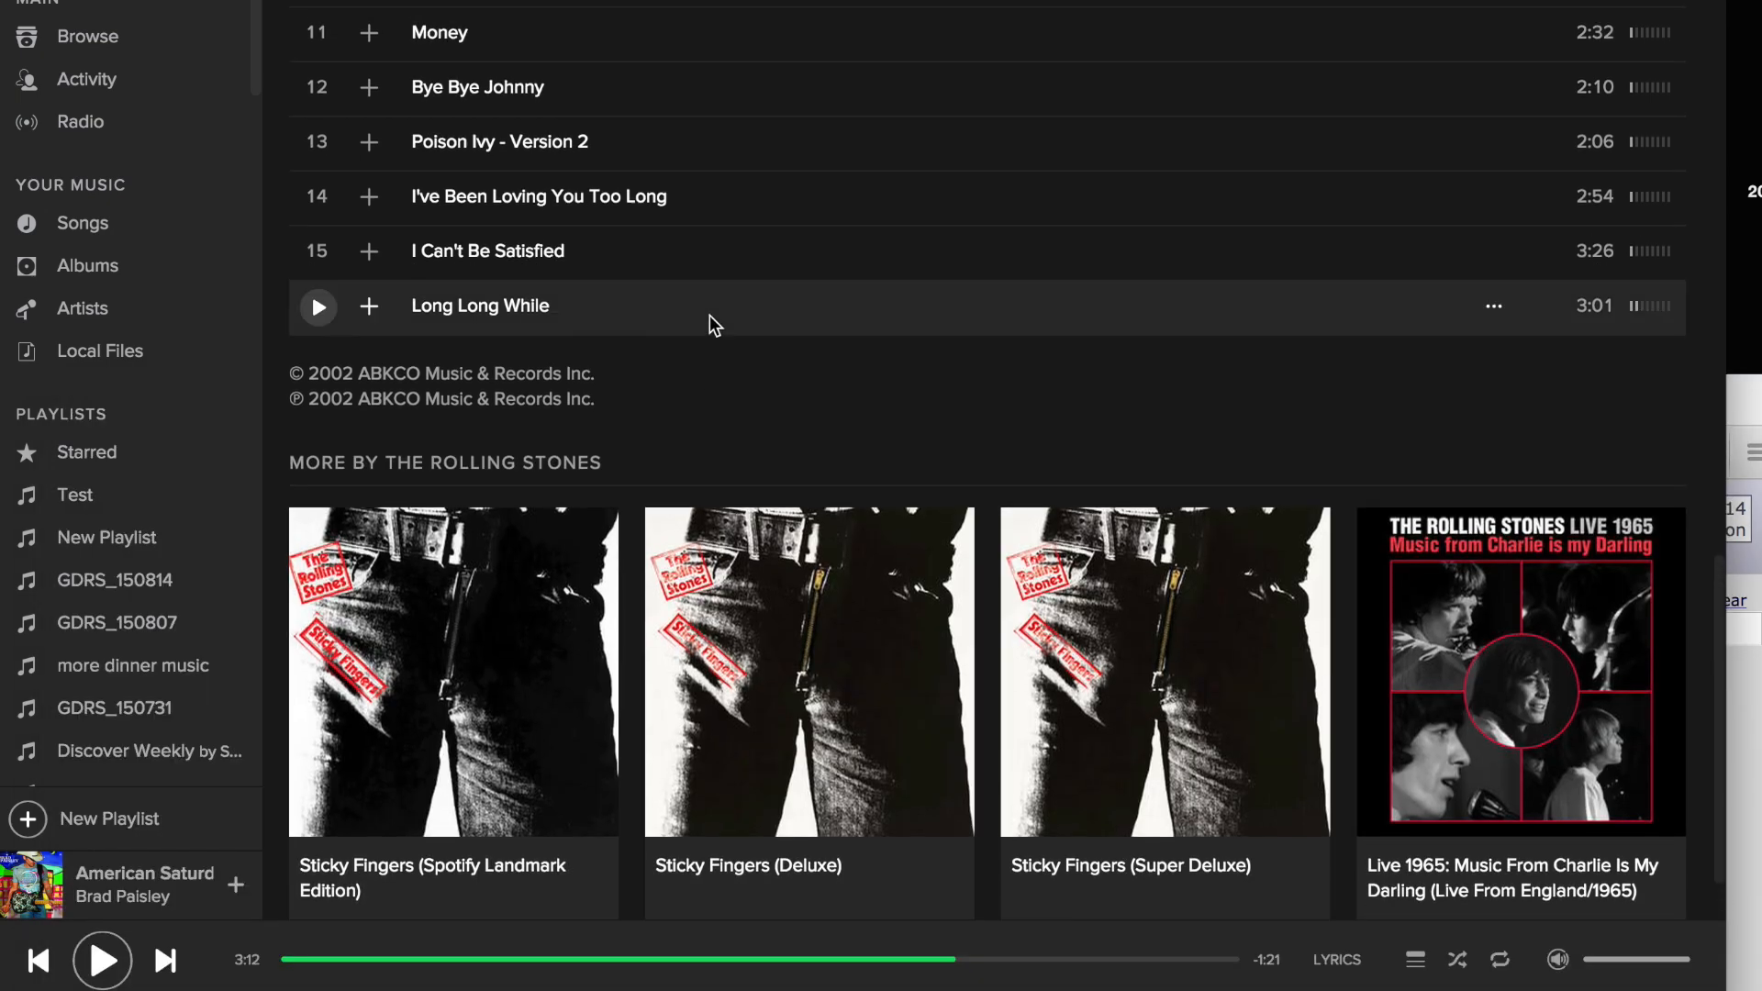
left_click(124, 0)
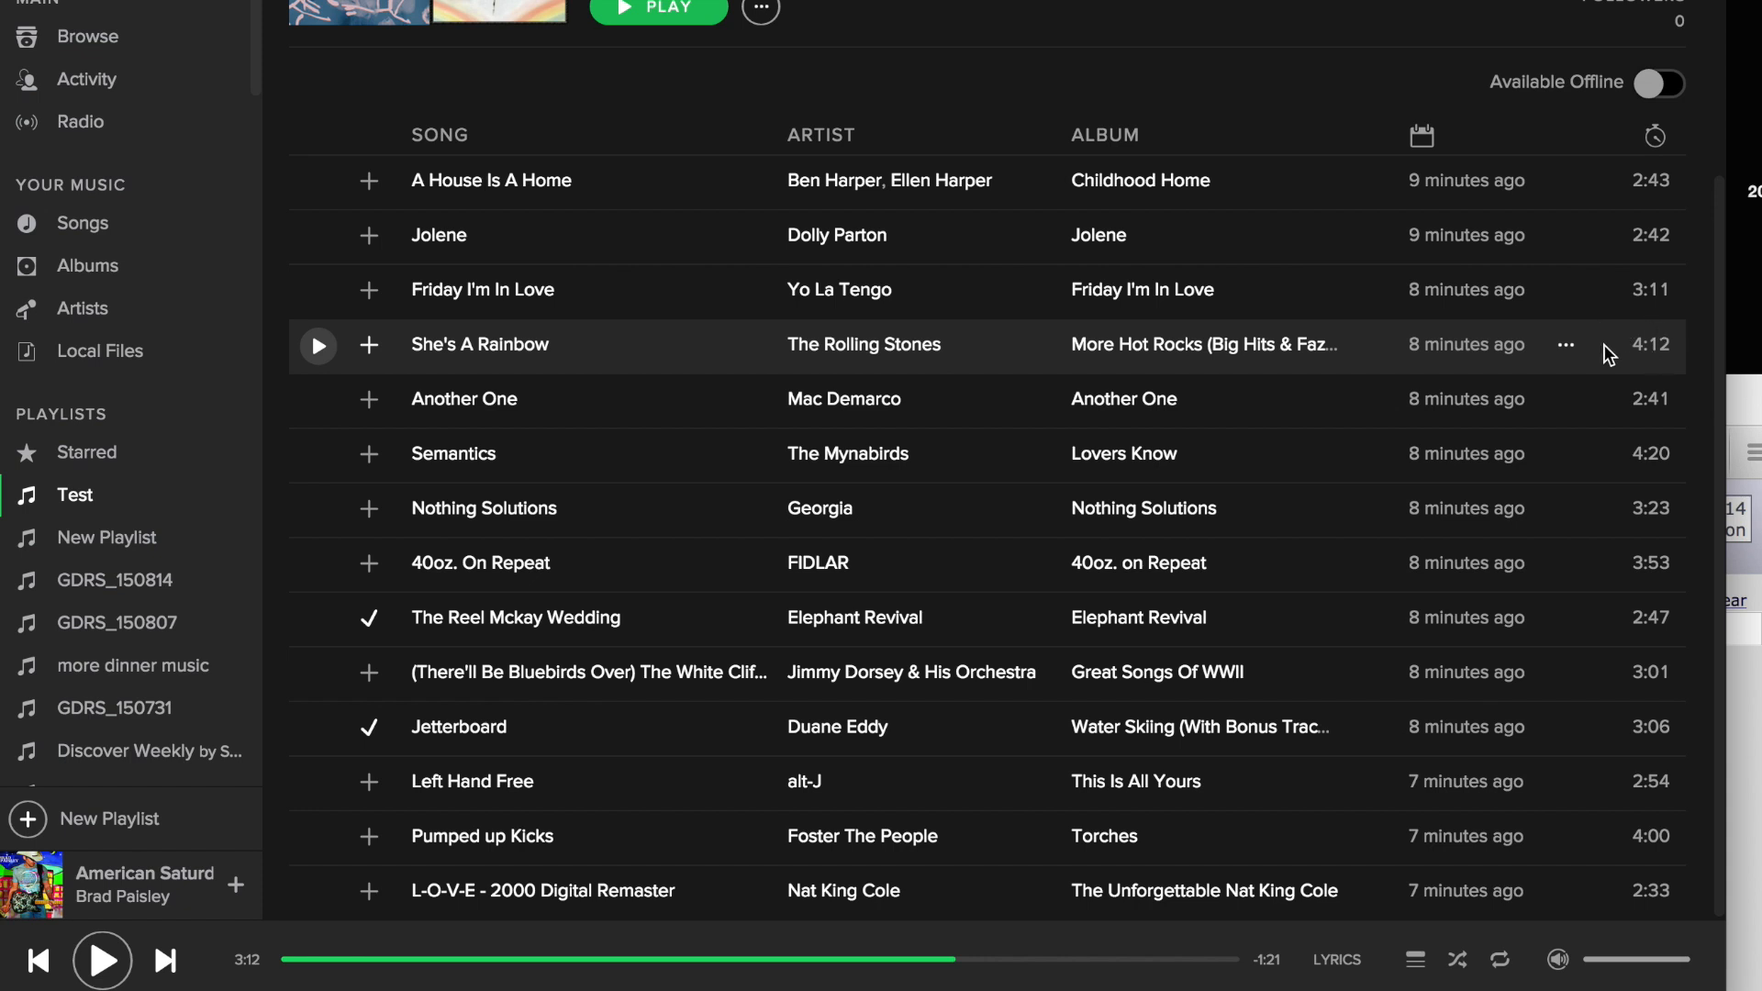
left_click(1641, 360)
left_click(1746, 421)
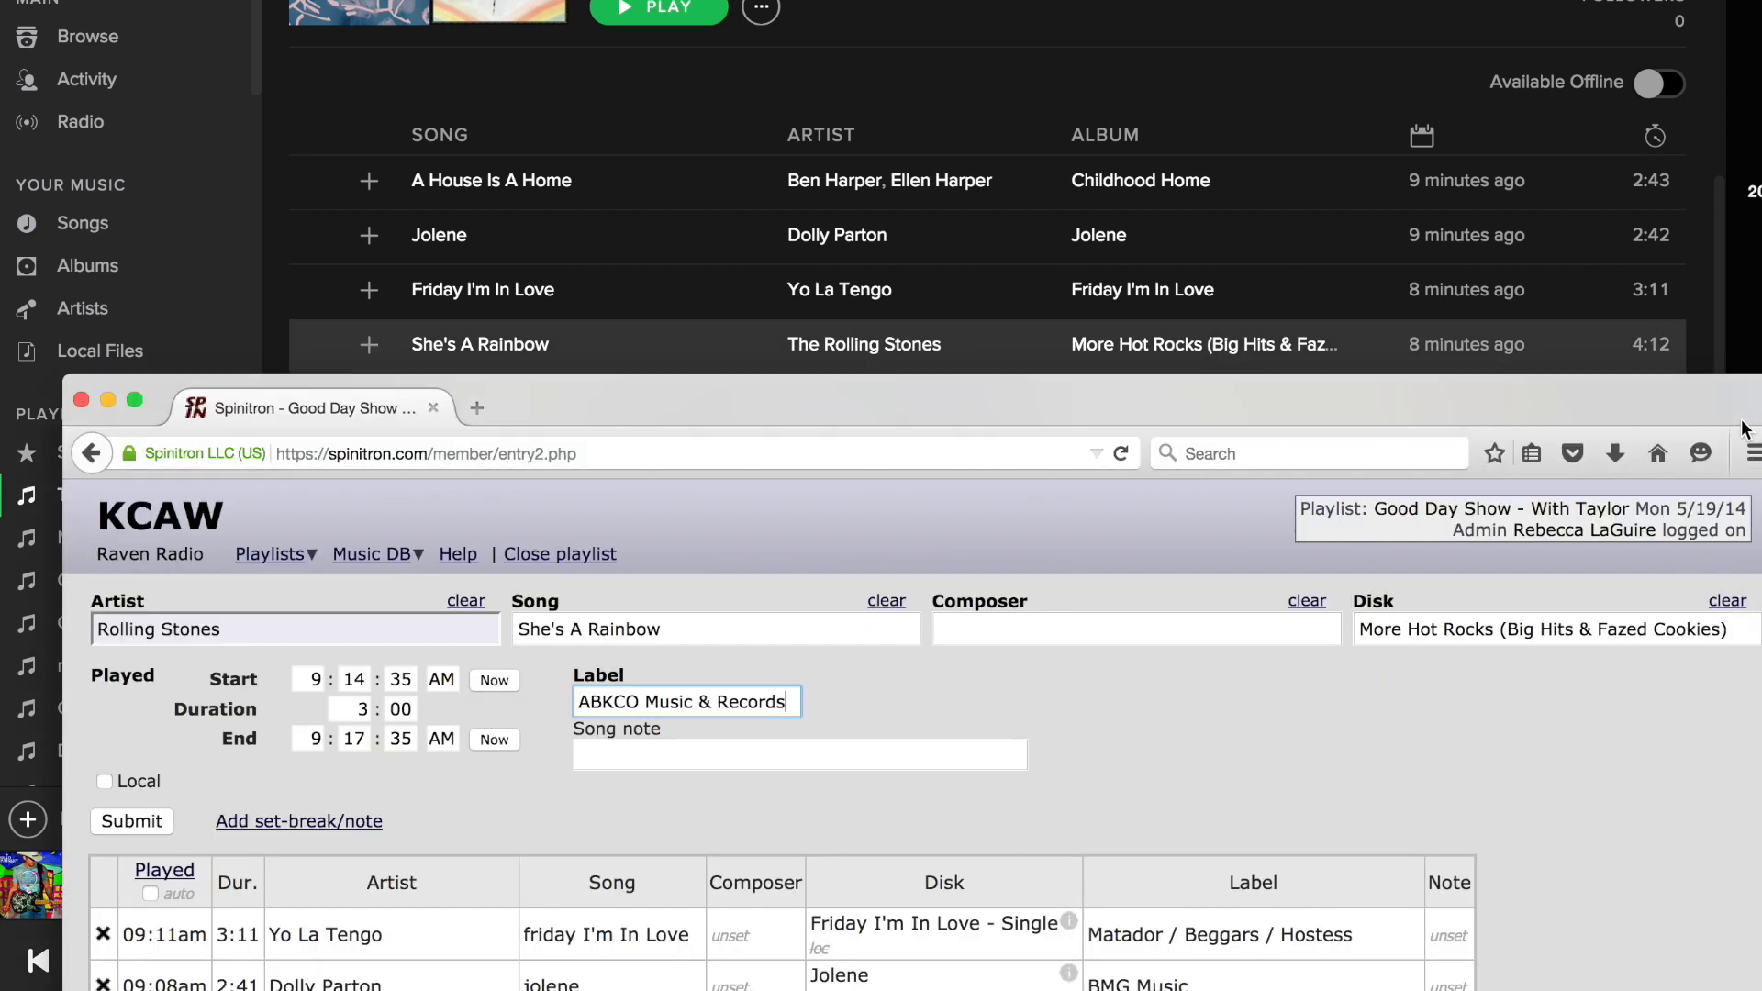
left_click(365, 709)
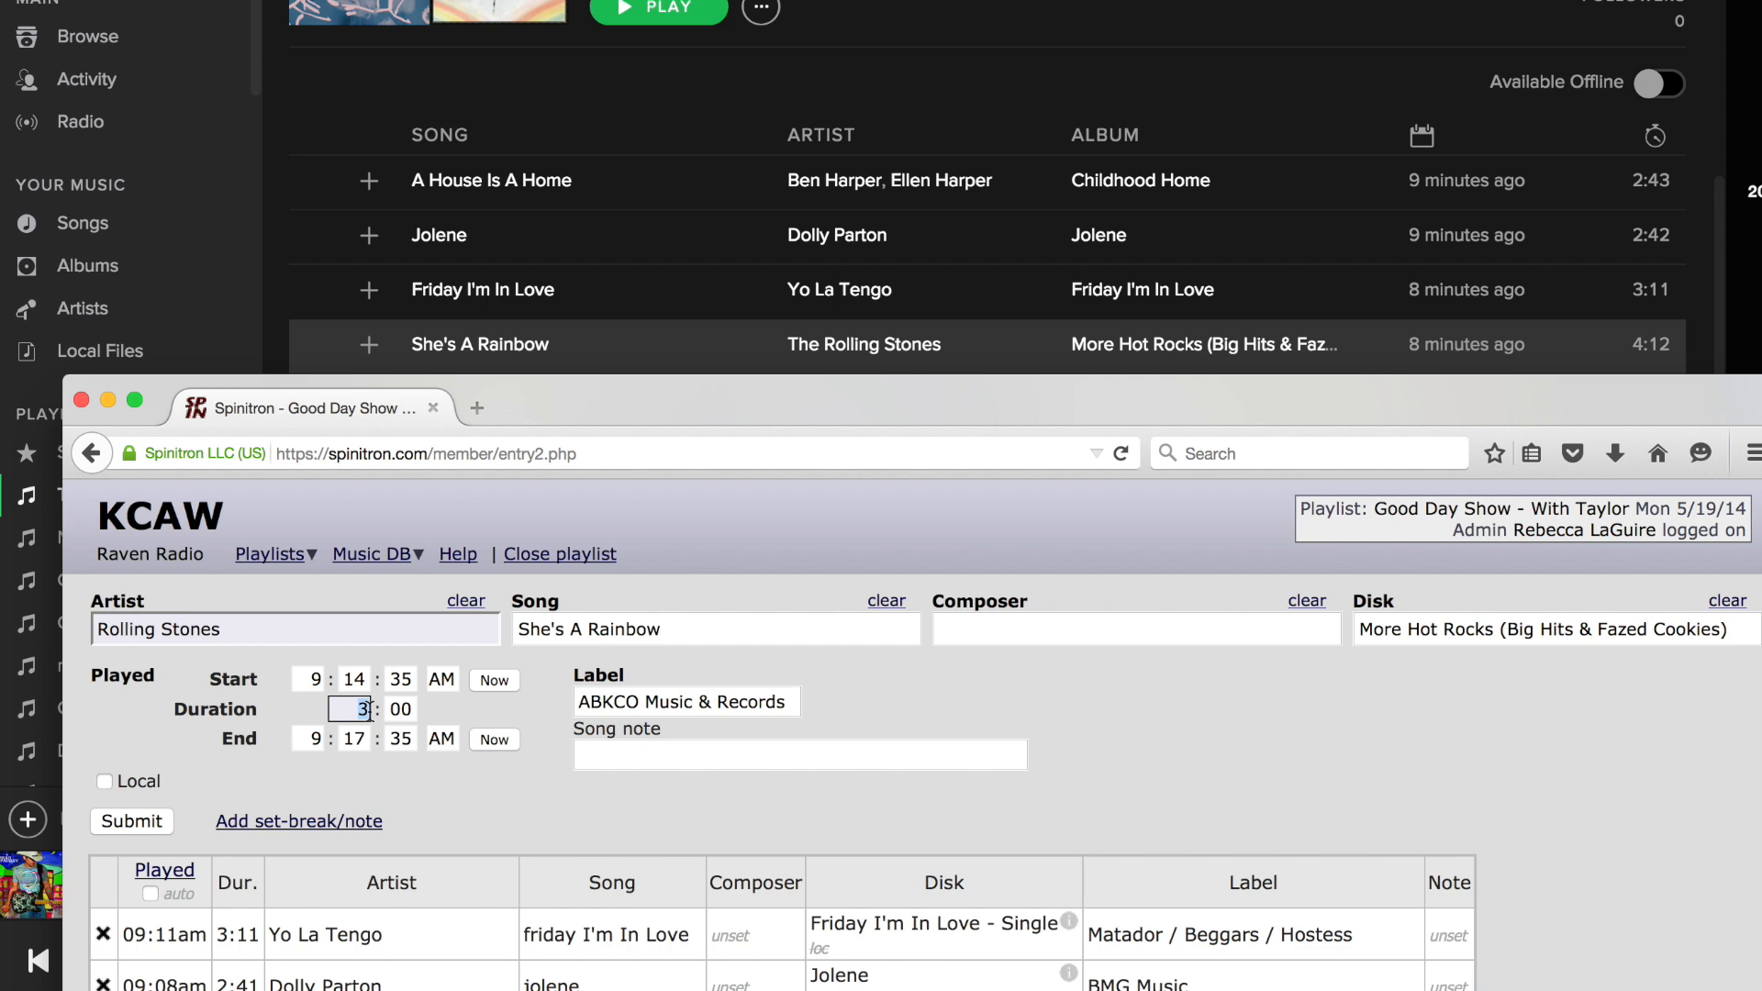
type("4")
key("Tab")
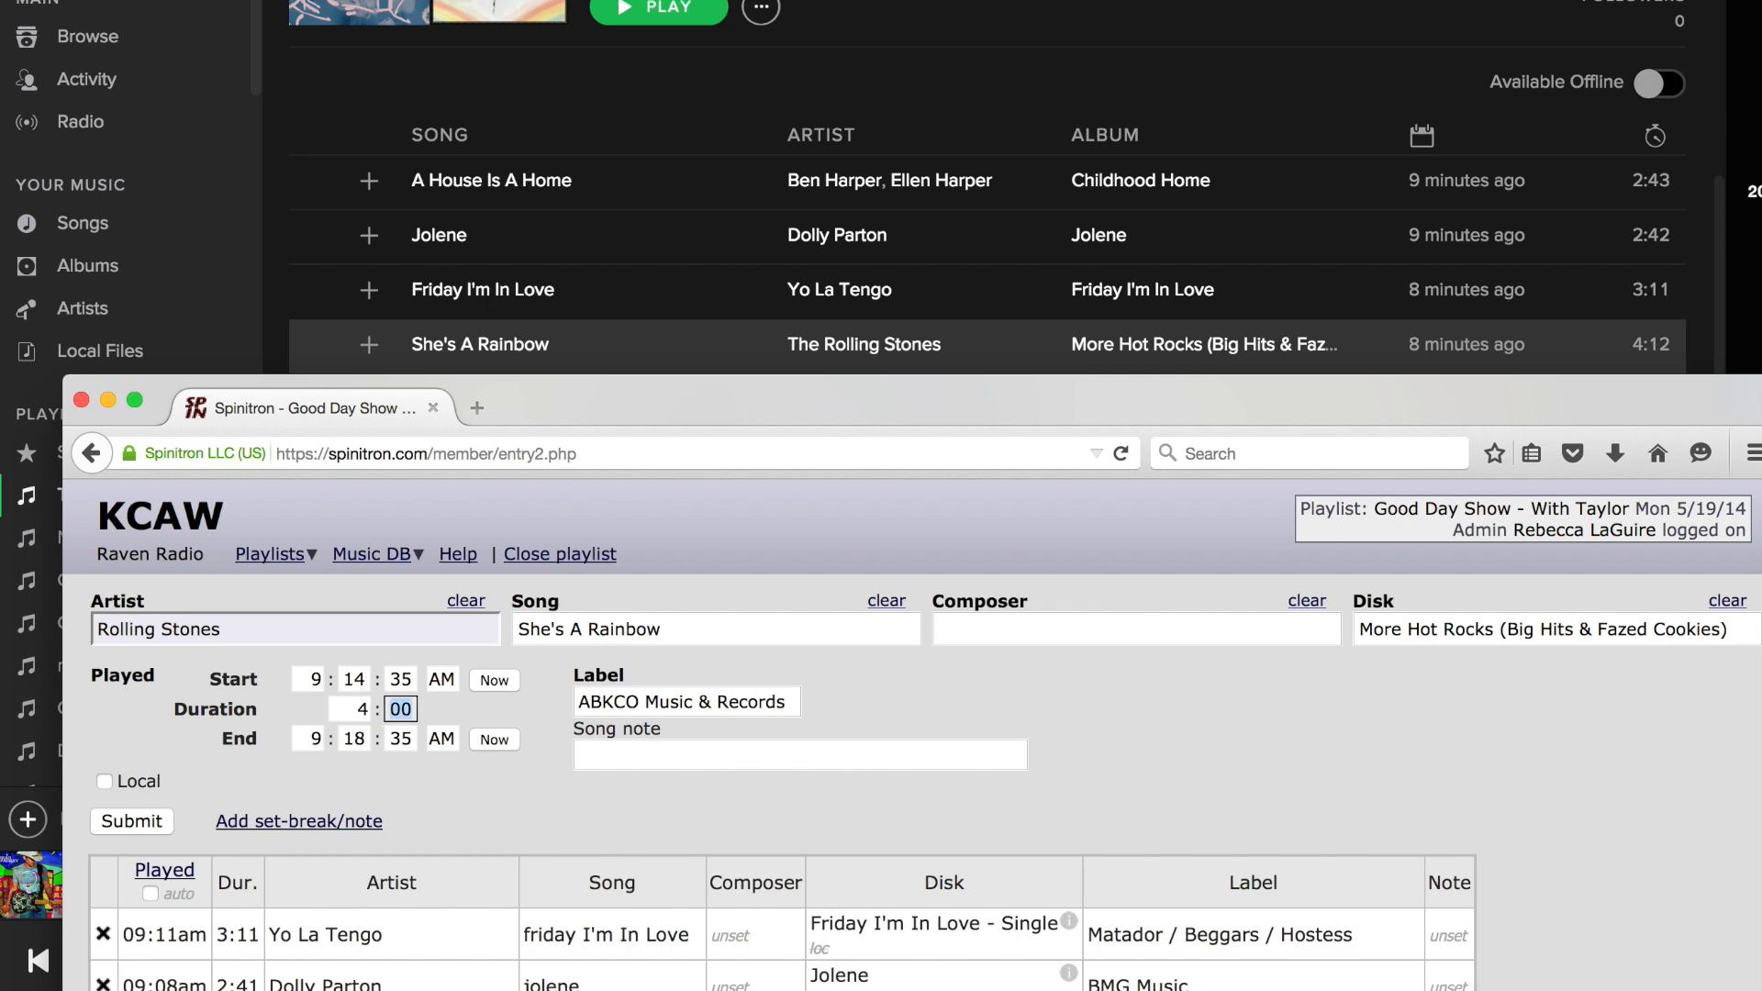
type("12")
left_click(484, 712)
left_click(123, 826)
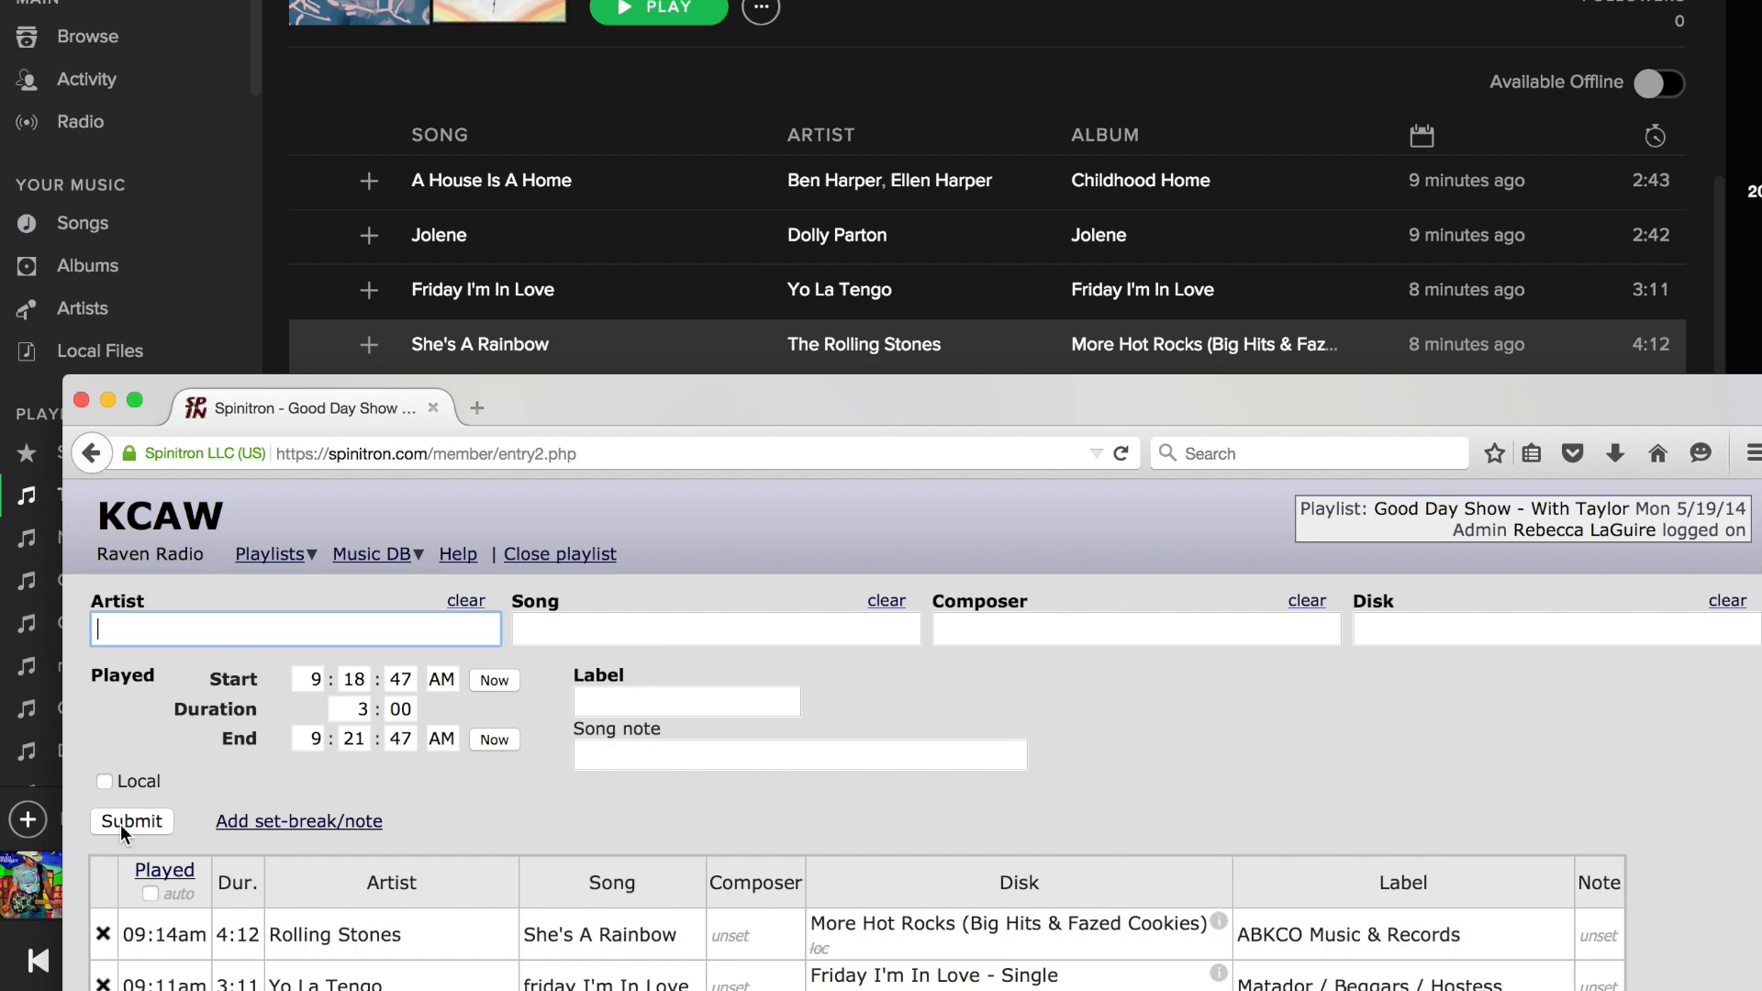
Change the artist of the logged She's A Rainbow entry to Rolling Stoned and save it.
left_click_drag(603, 404, 613, 8)
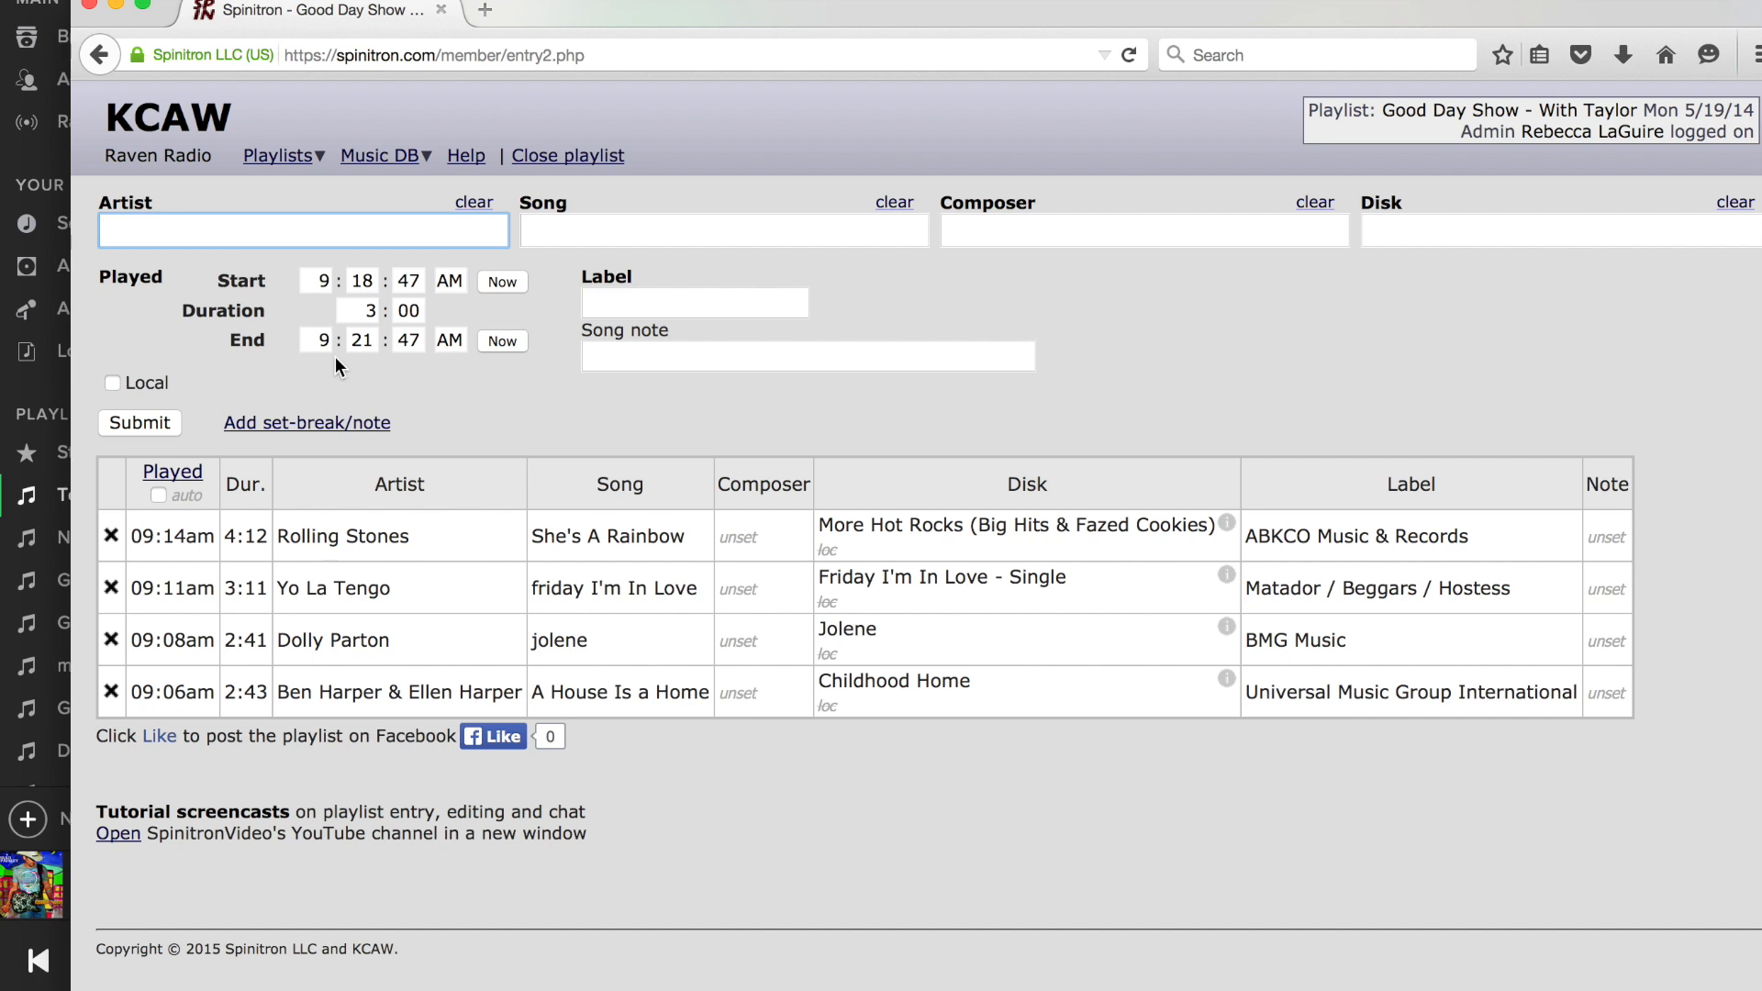
left_click(341, 538)
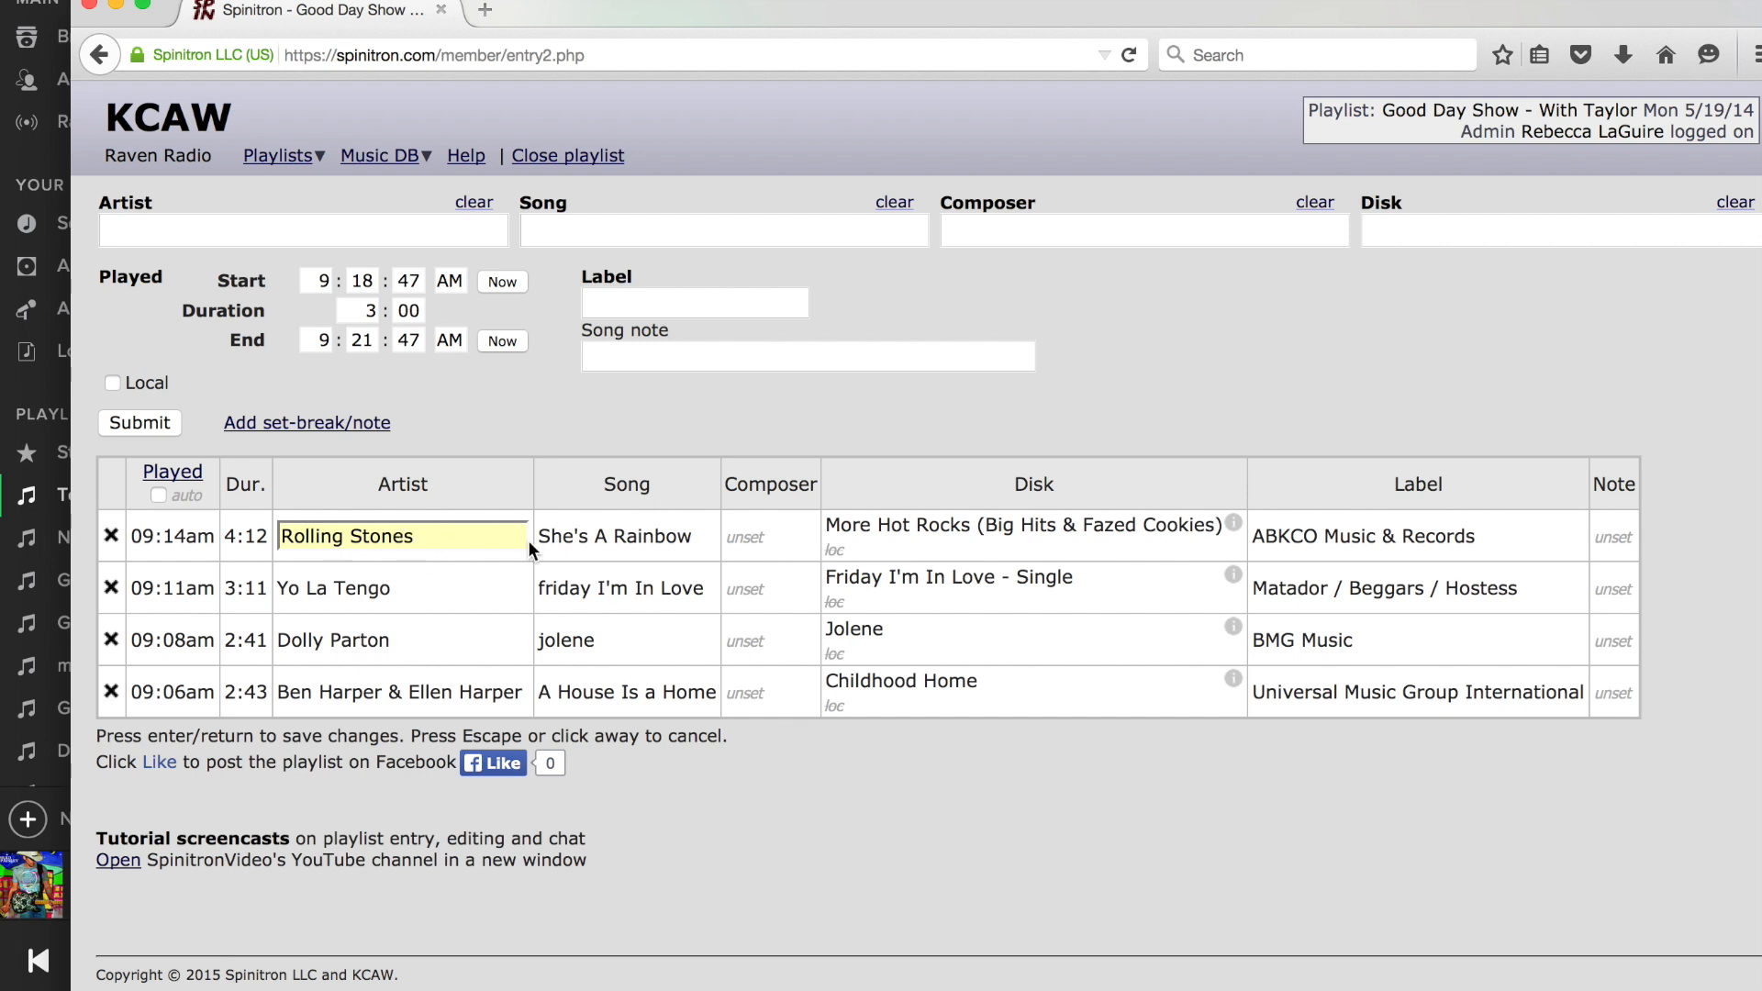
key("BackSpace")
type("d")
key("Return")
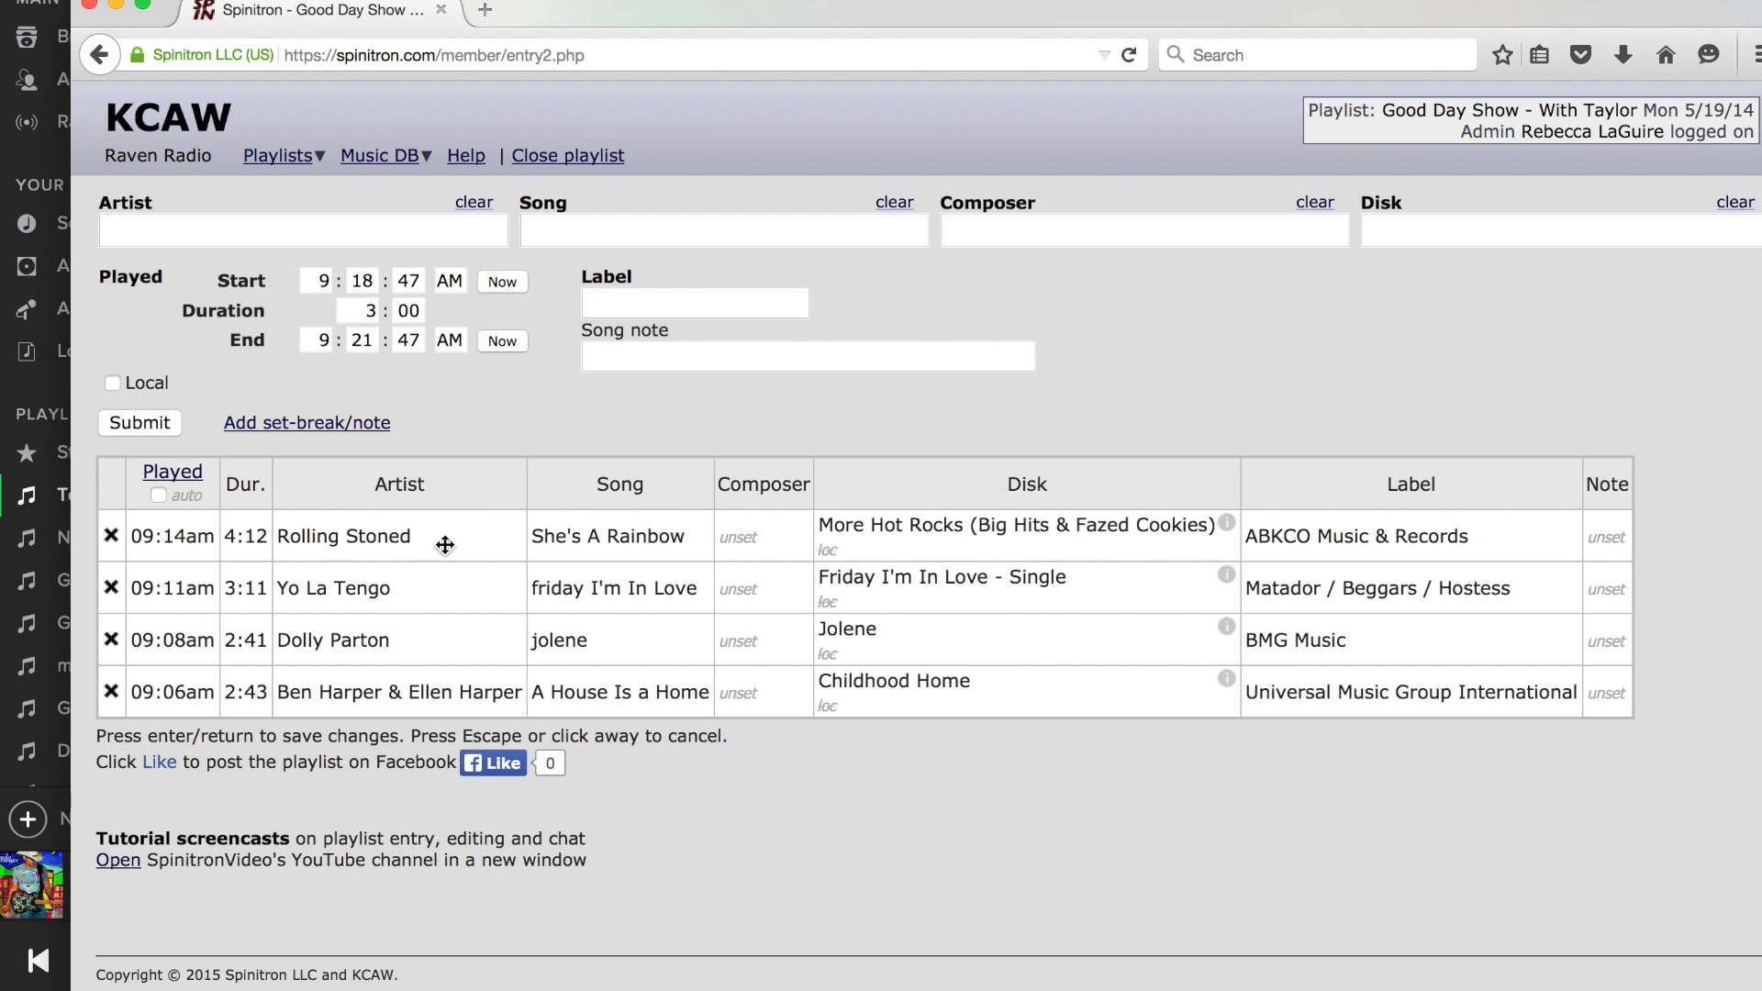
Correct the artist of the She's A Rainbow entry to Rolling Stones and save it.
left_click(395, 536)
key("BackSpace")
type("s")
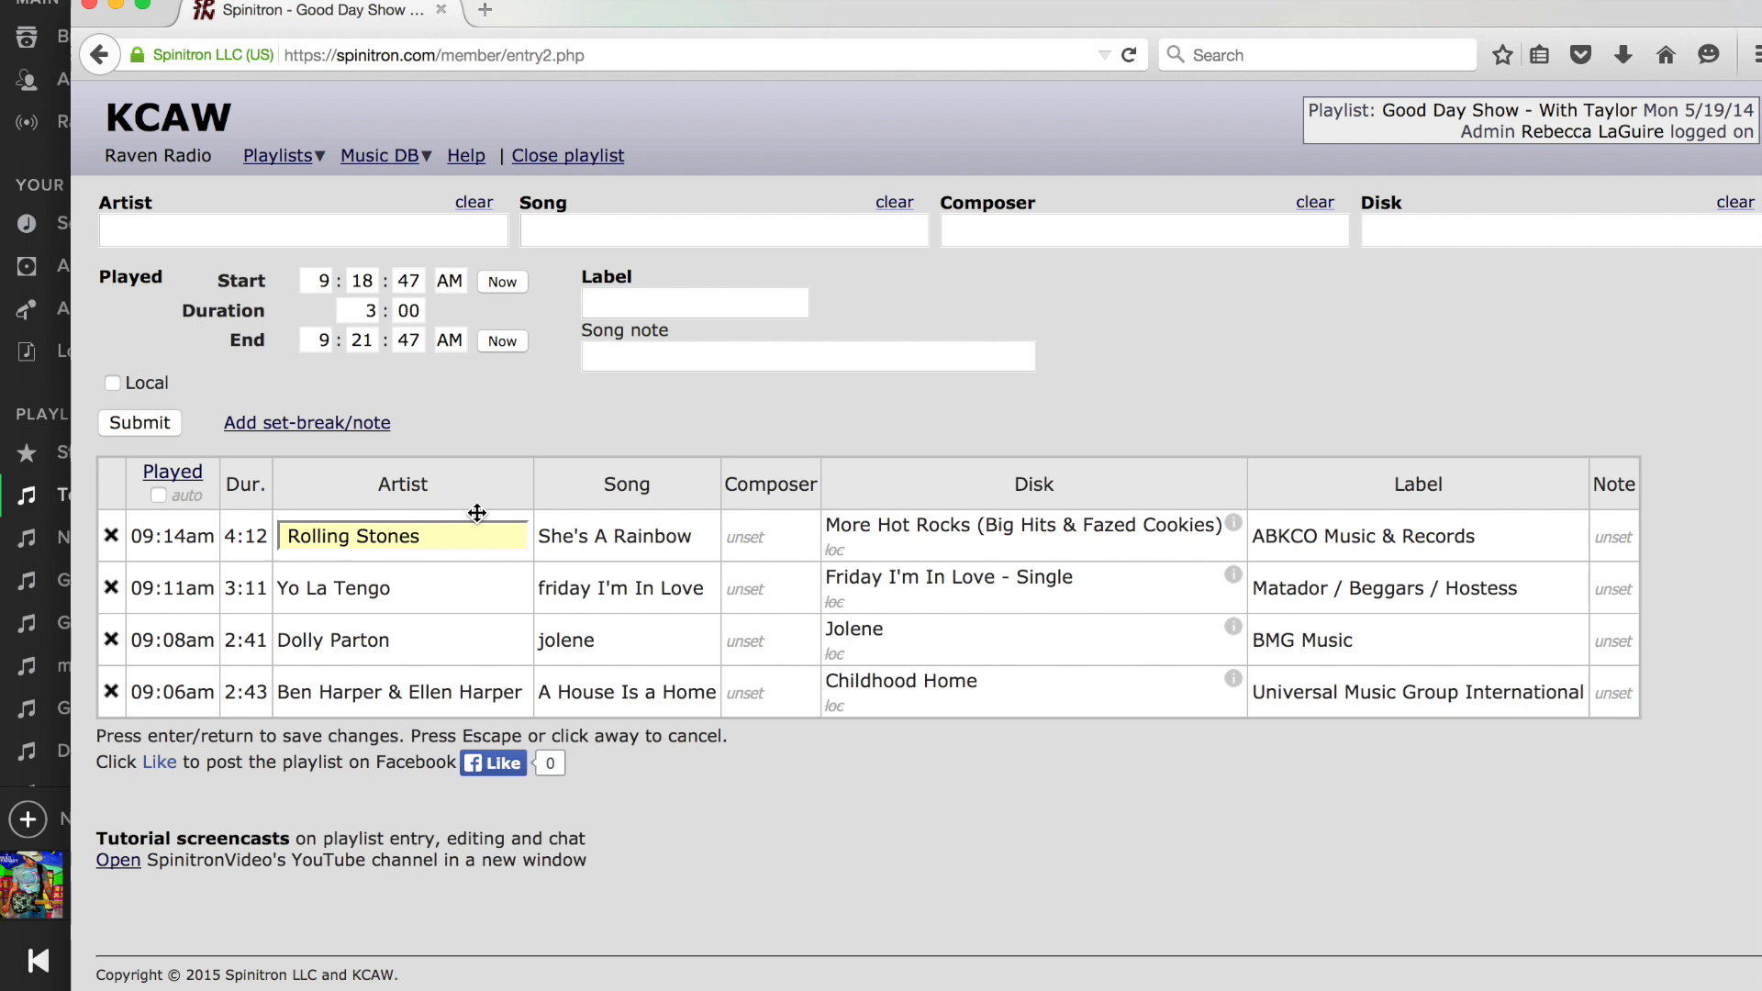
left_click(510, 412)
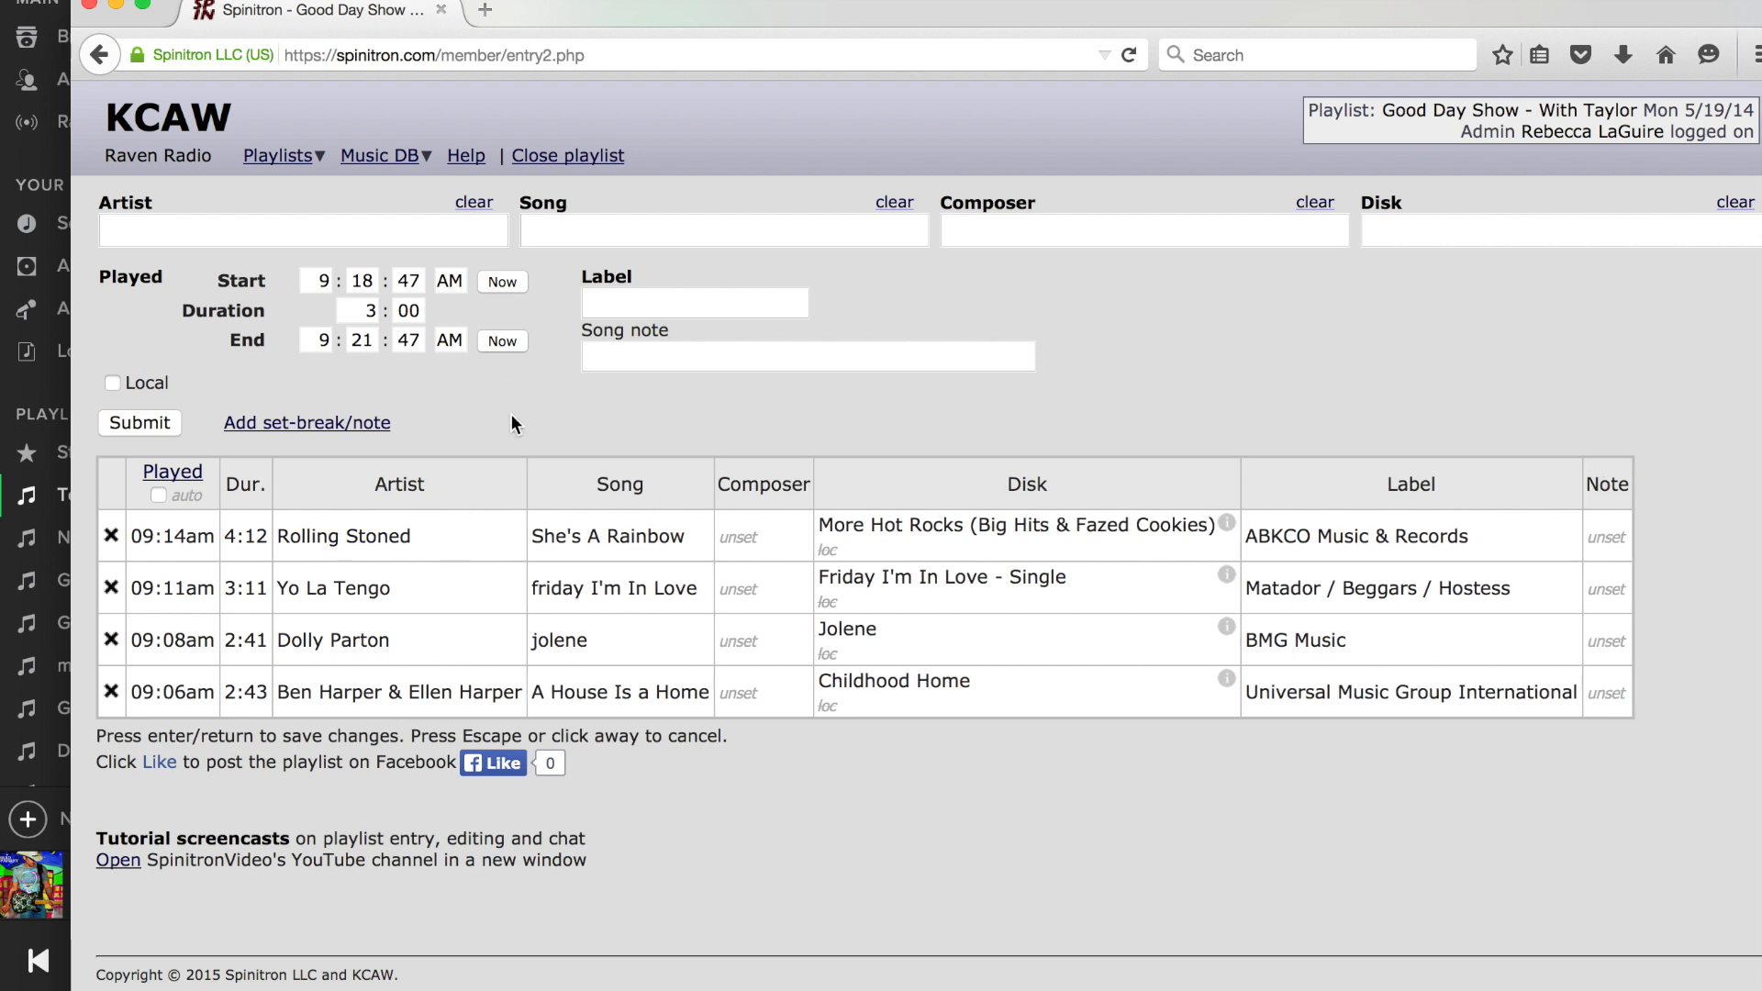
left_click(407, 540)
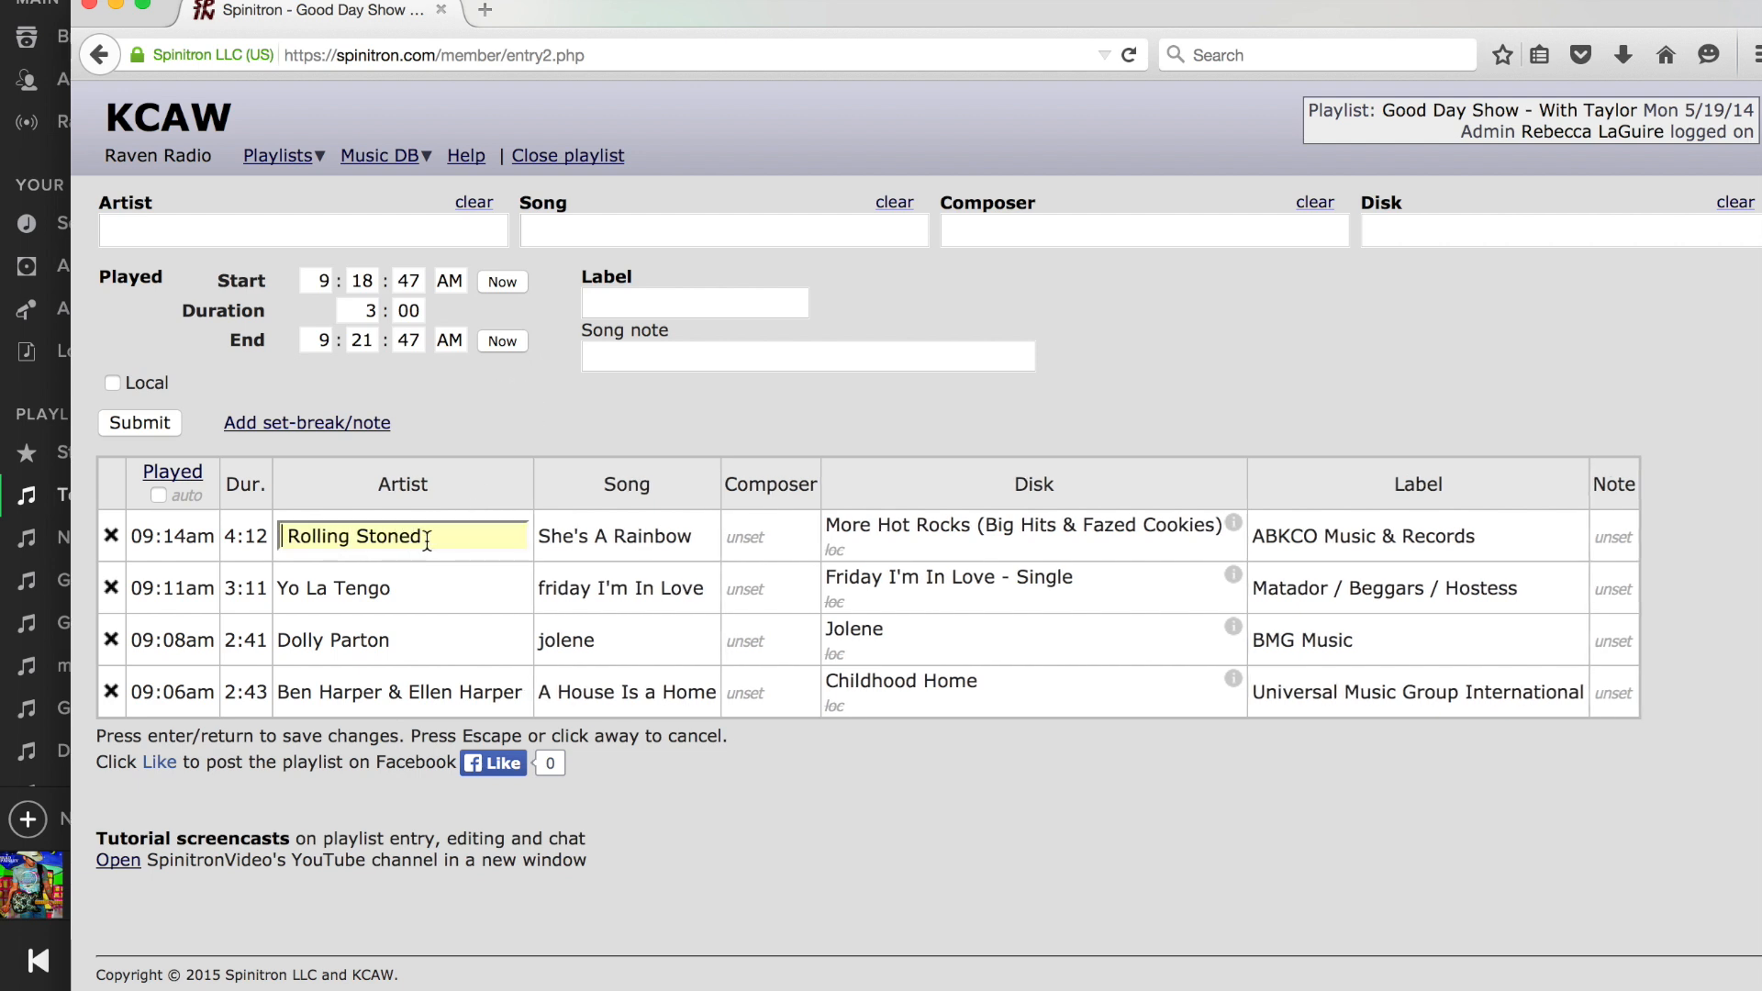
key("BackSpace")
type("s")
key("Return")
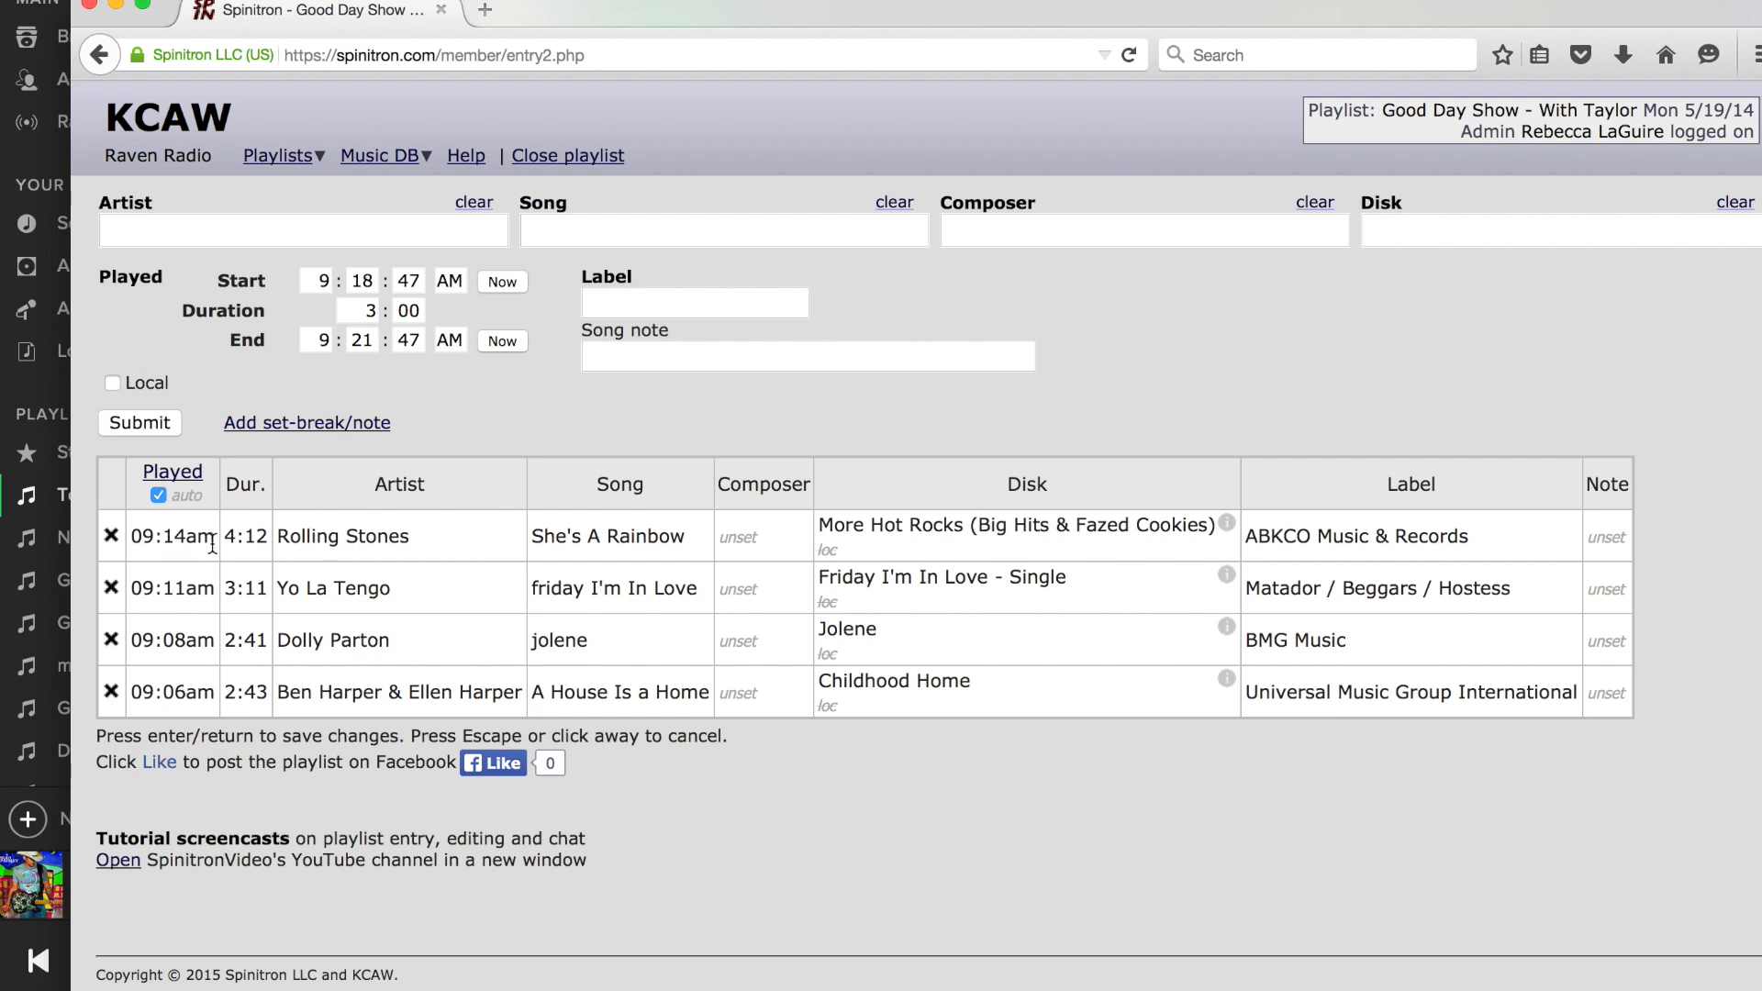
With automatic times on, set the played time of the A House Is a Home entry to 09:00am.
left_click(179, 691)
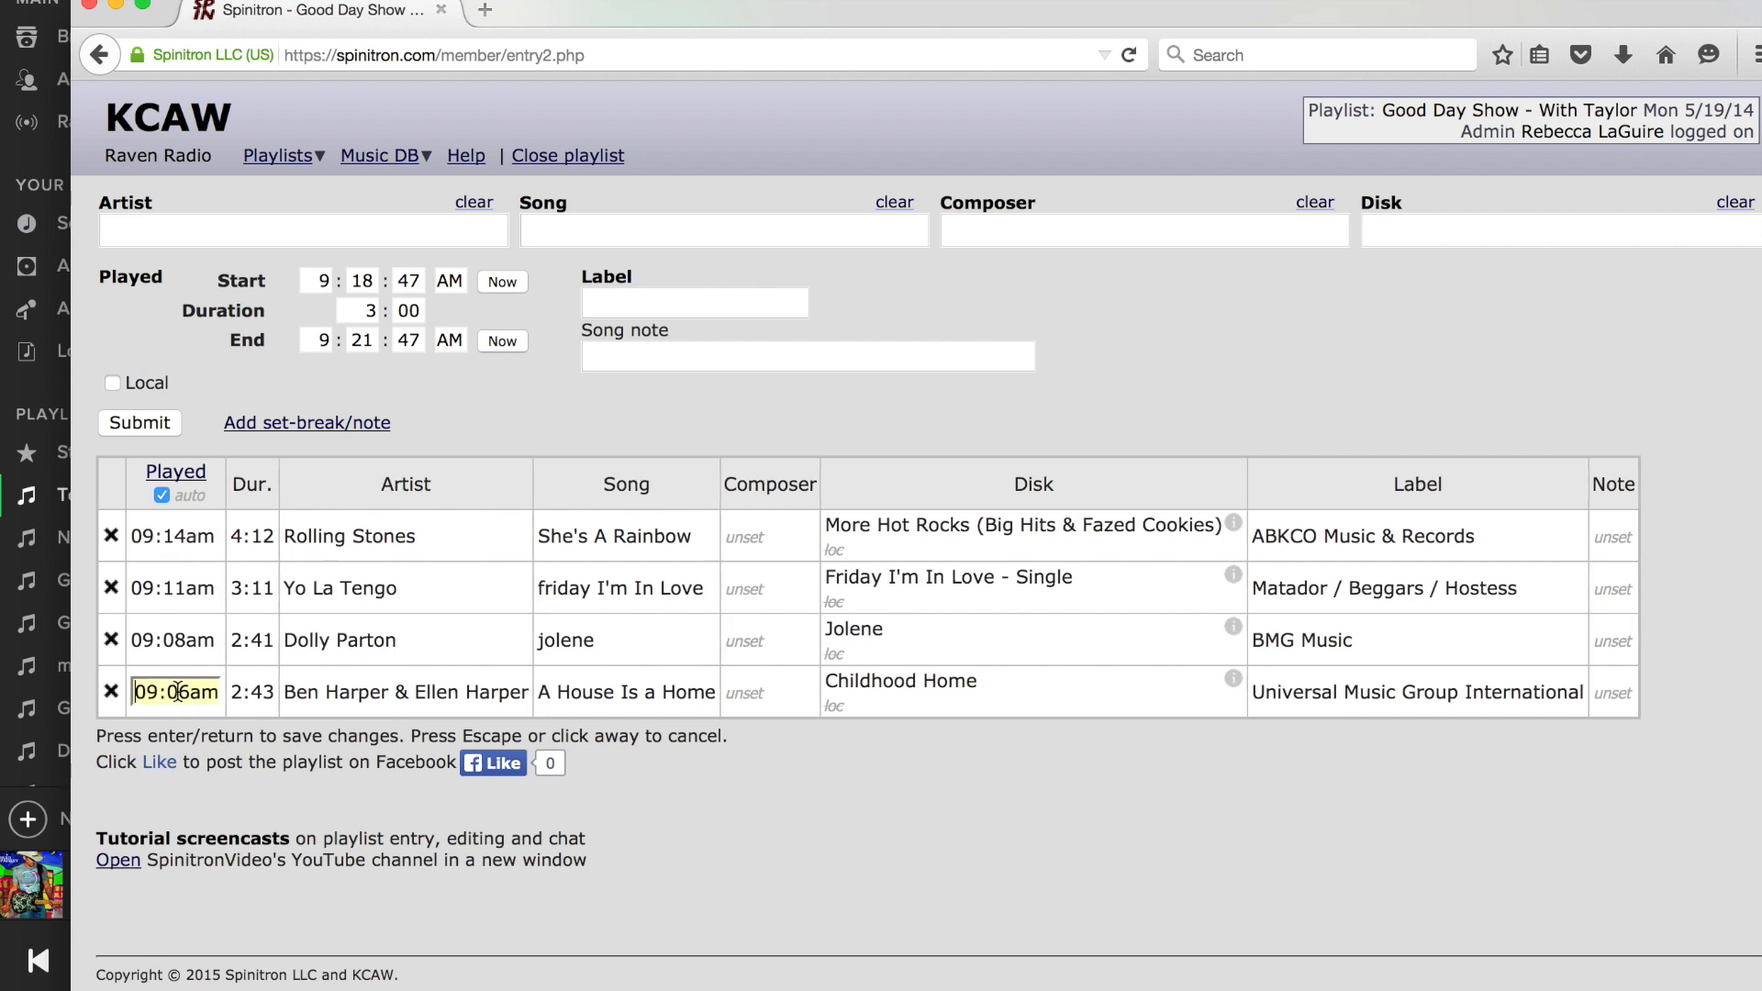
left_click(186, 691)
key("BackSpace")
type("0")
key("Return")
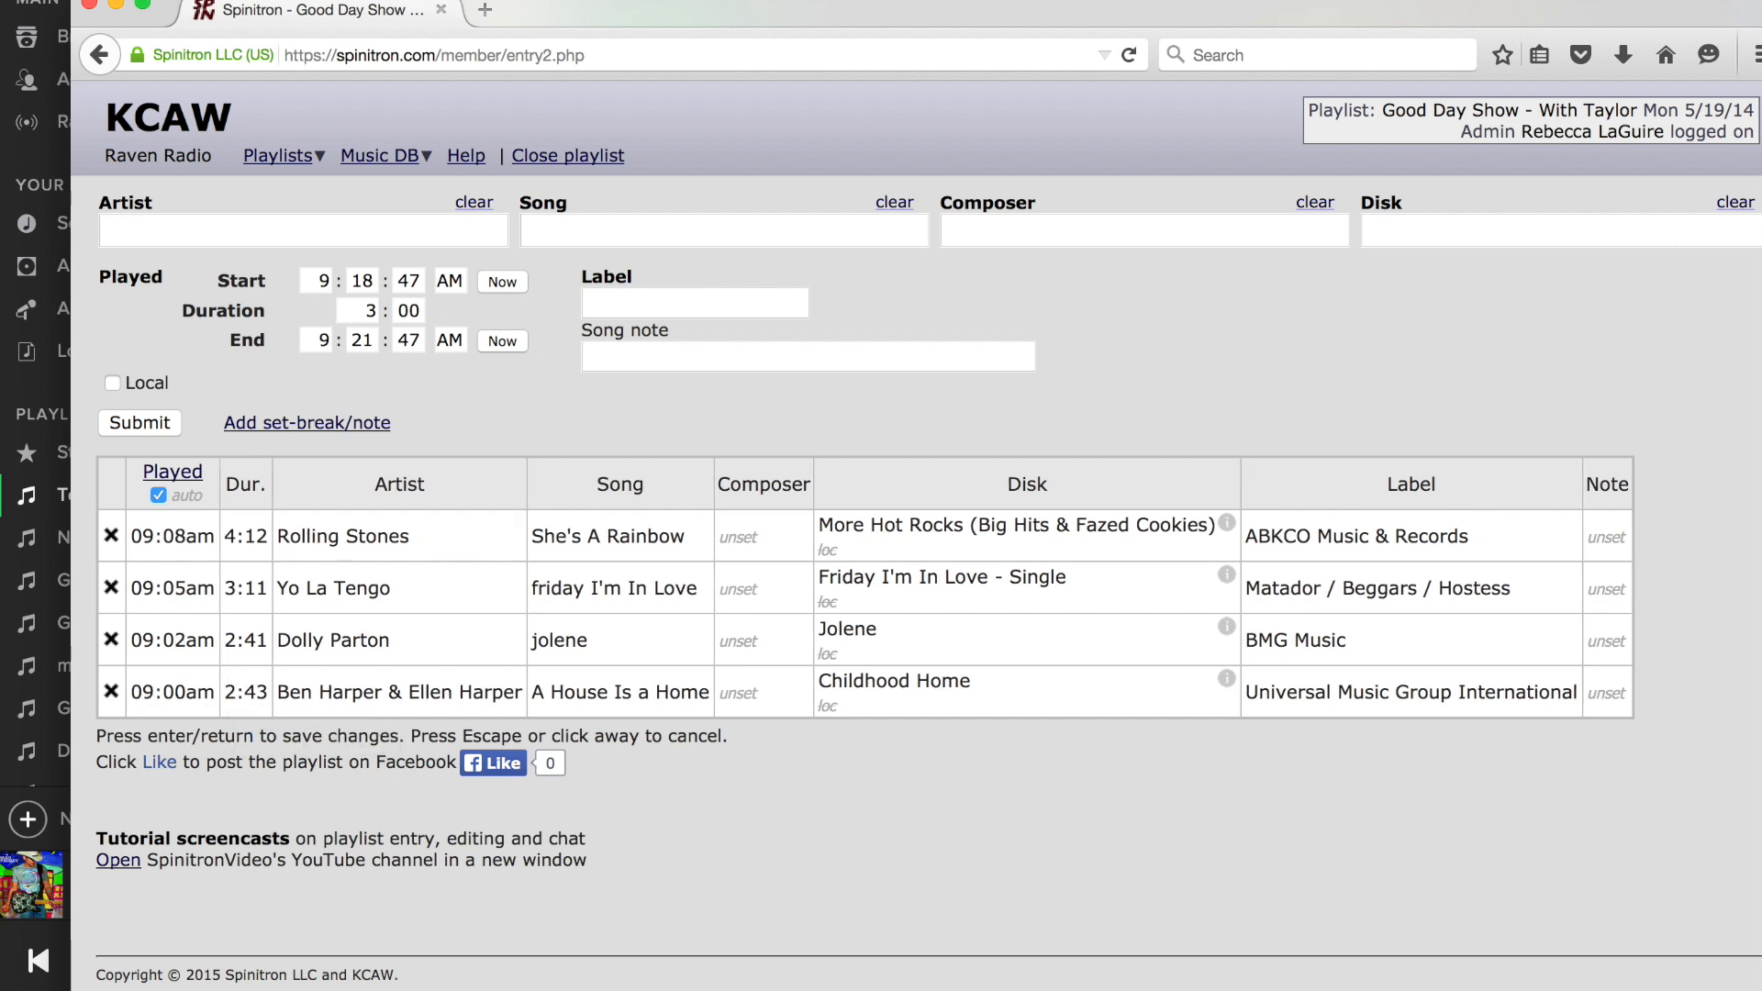
Set the played time of the A House Is a Home entry back to 09:06am.
left_click(178, 691)
left_click_drag(178, 691, 188, 691)
type("6")
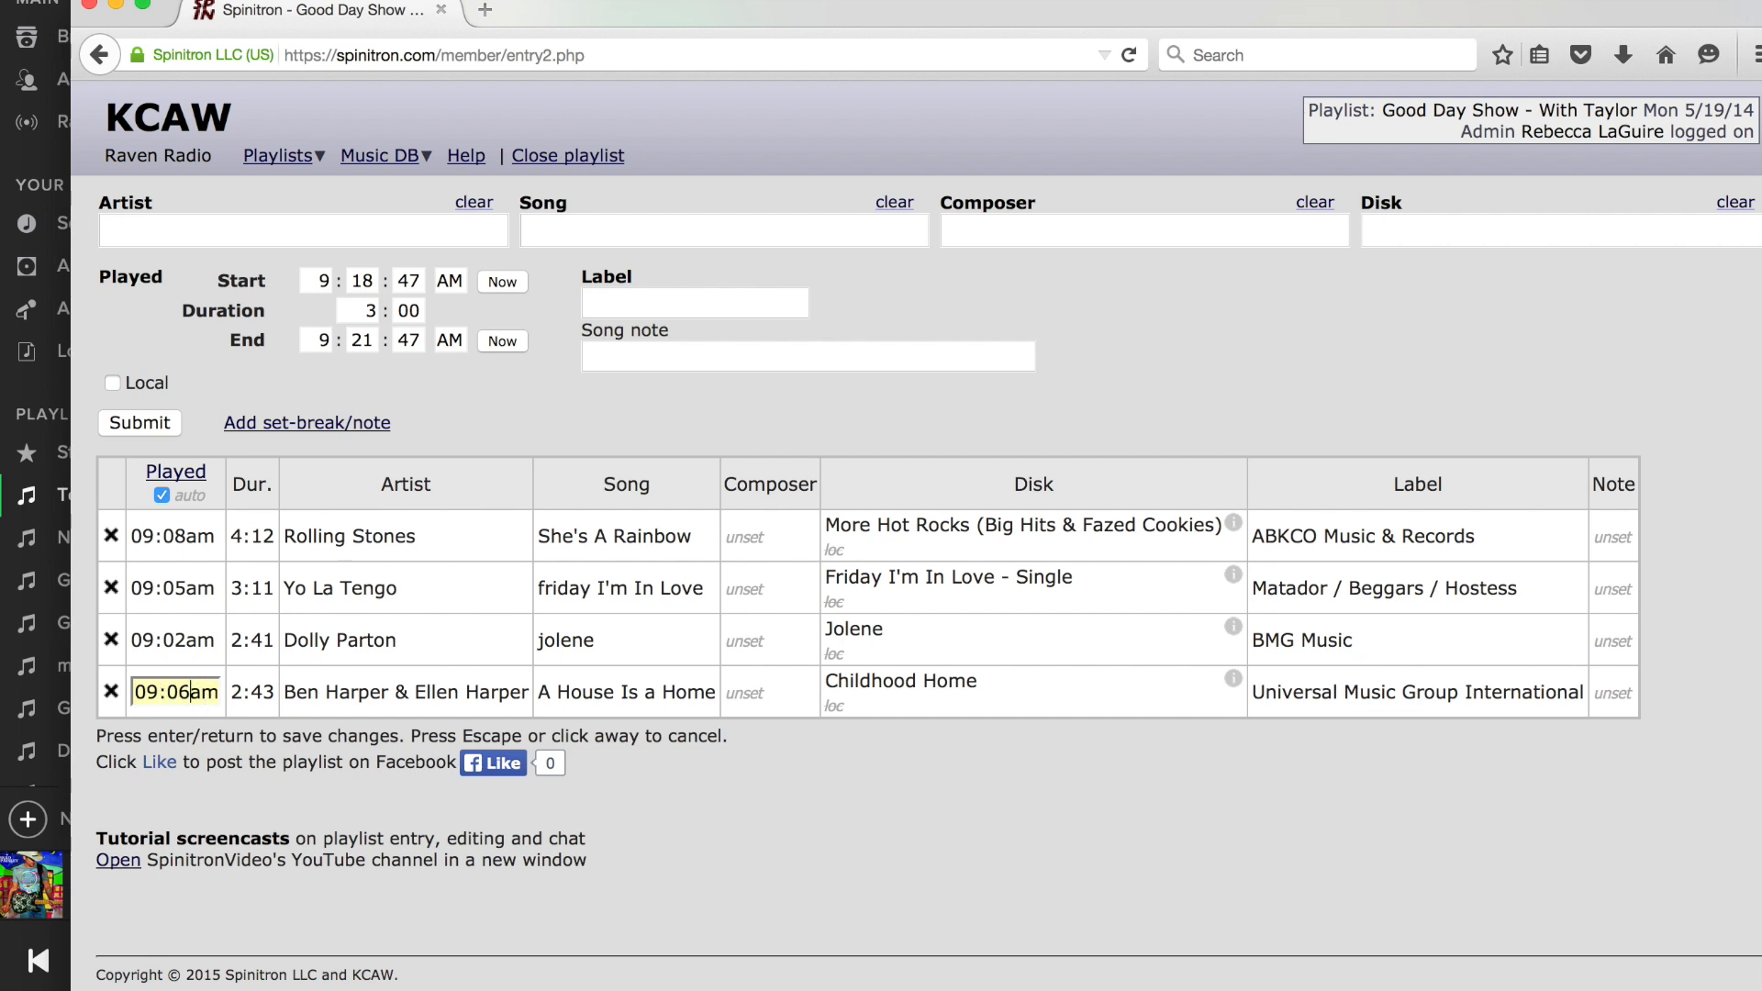
key("Return")
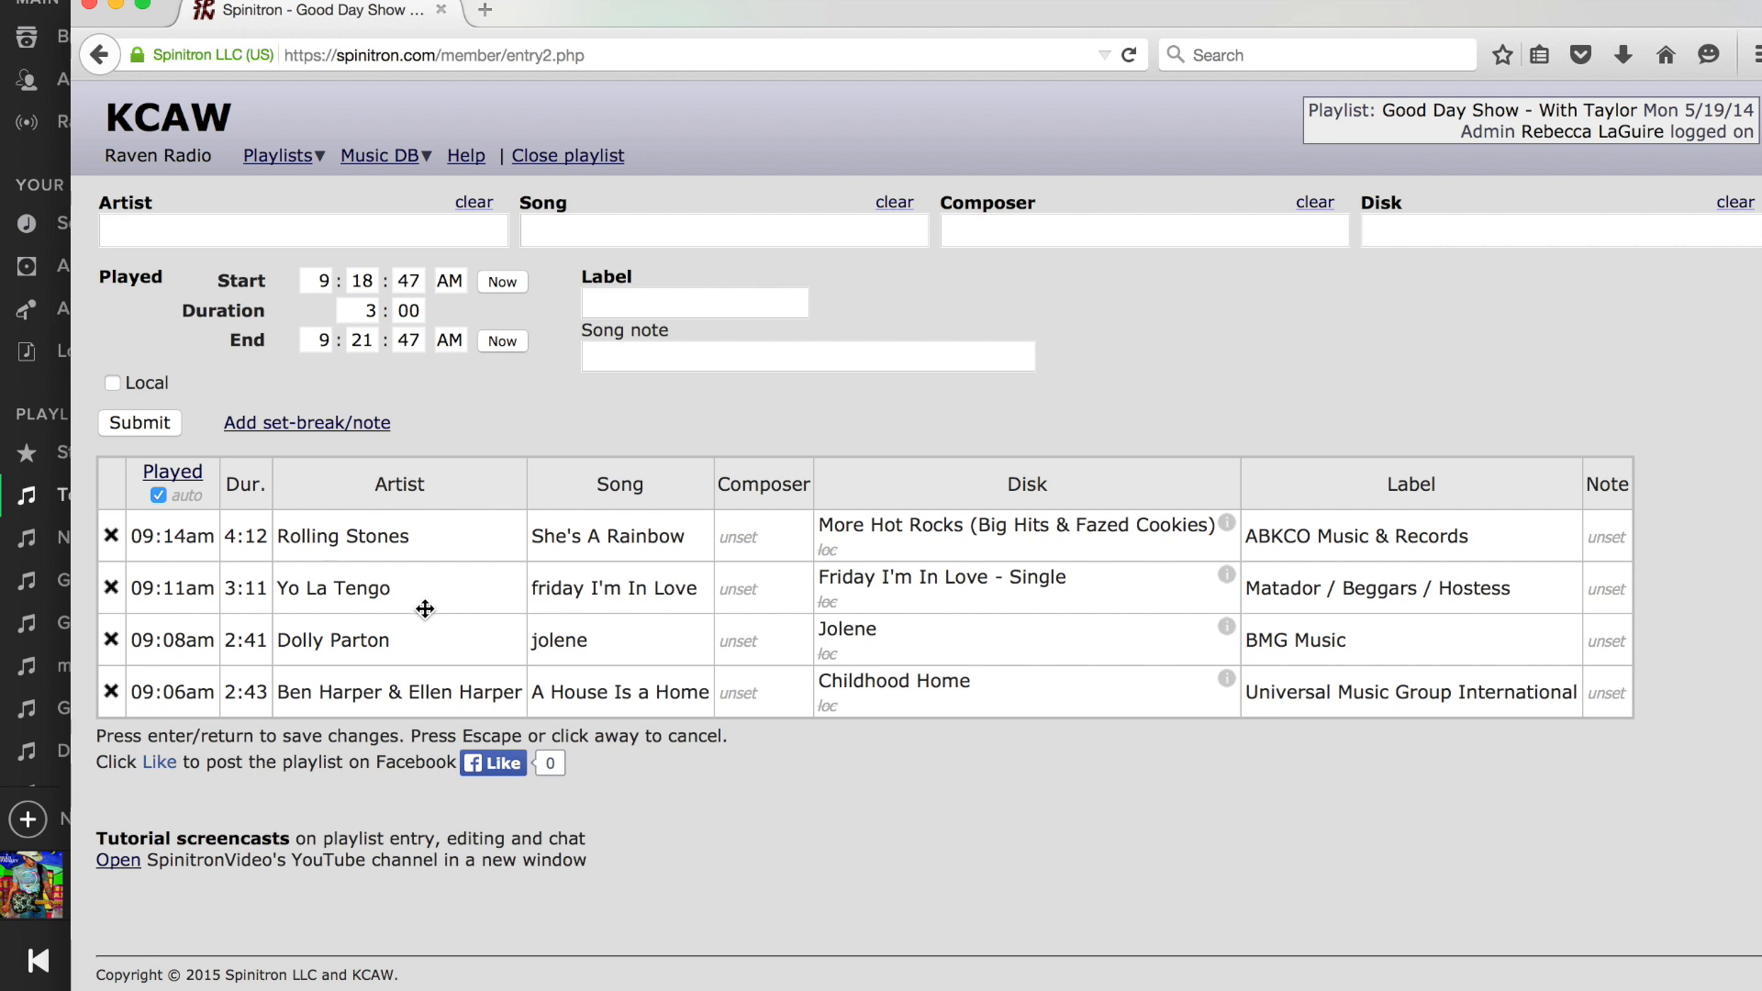
Close the playlist and open the calendar for browsing existing playlists.
left_click(568, 161)
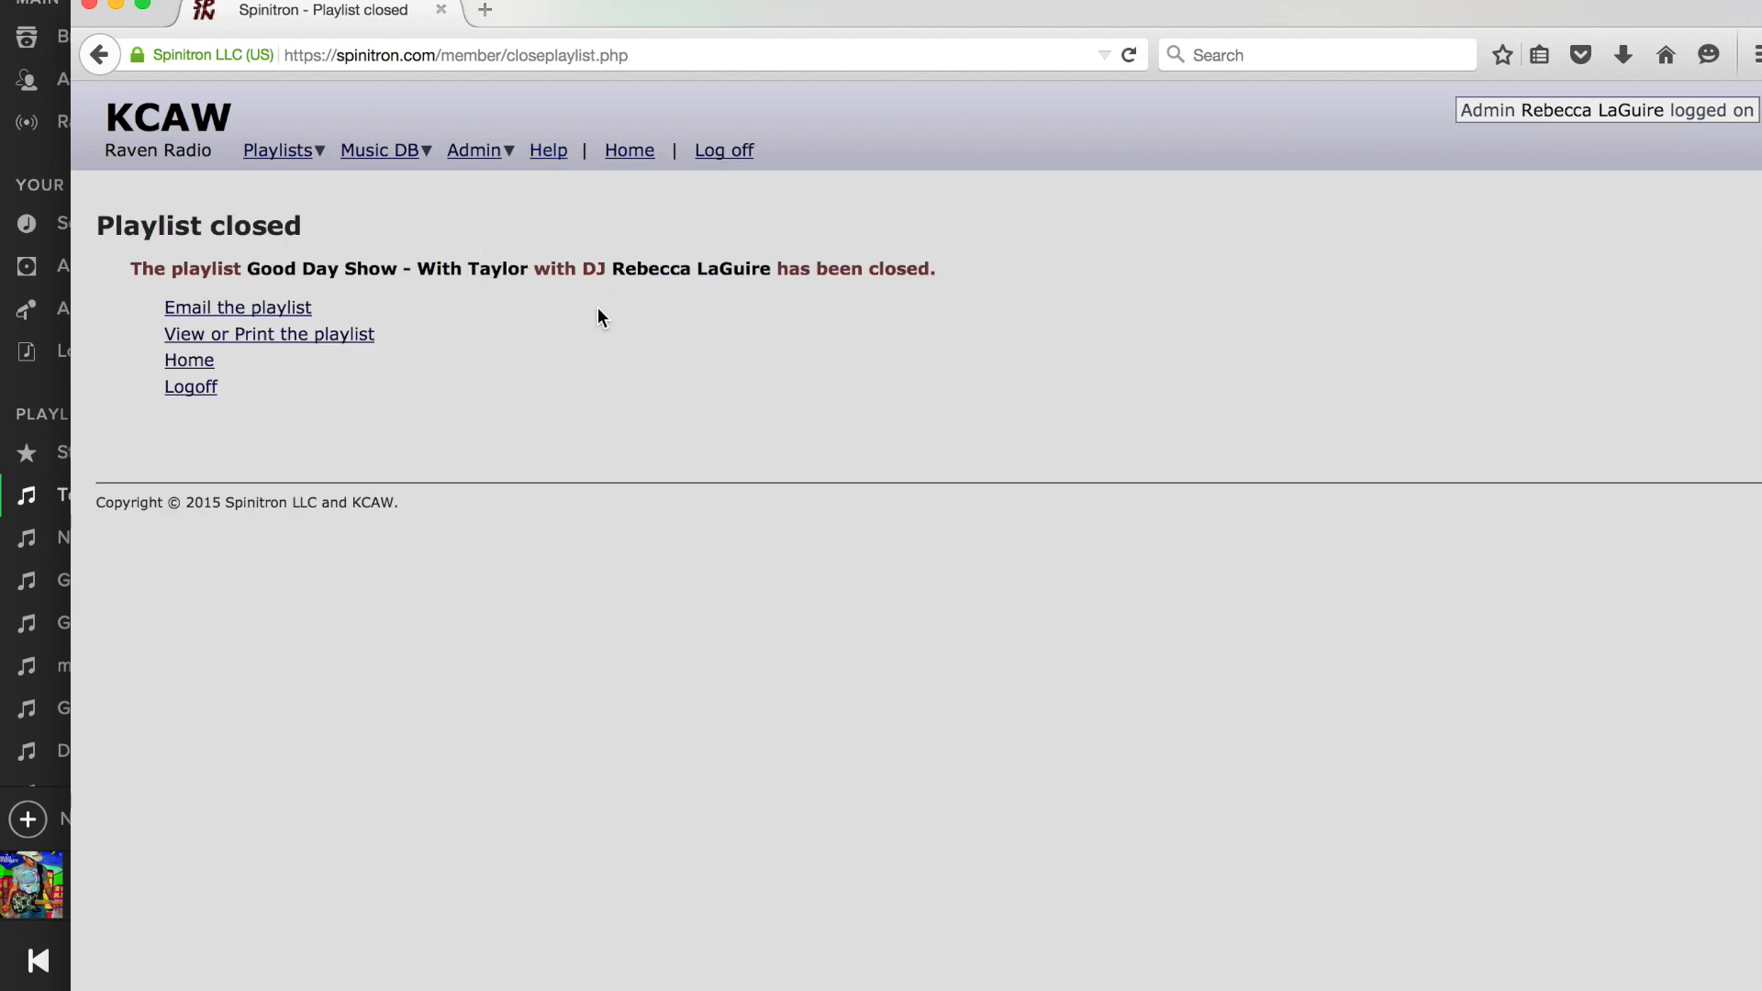
left_click(293, 154)
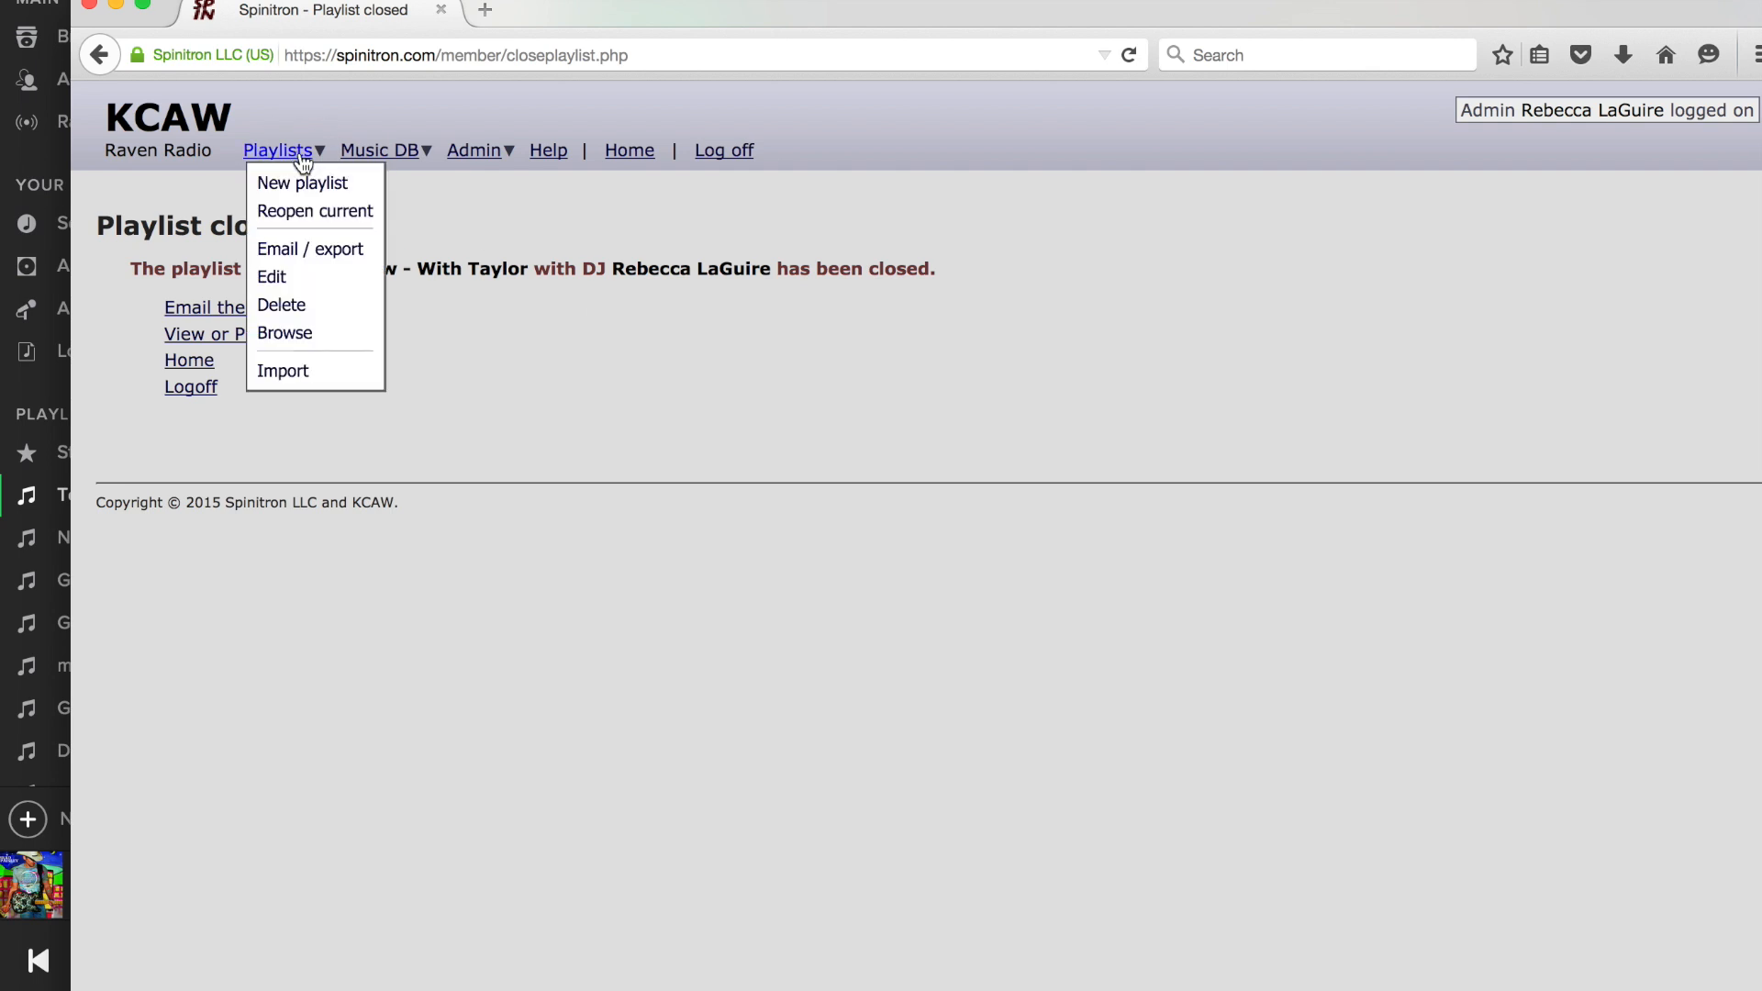
left_click(294, 335)
scroll(291, 330, "down", 2)
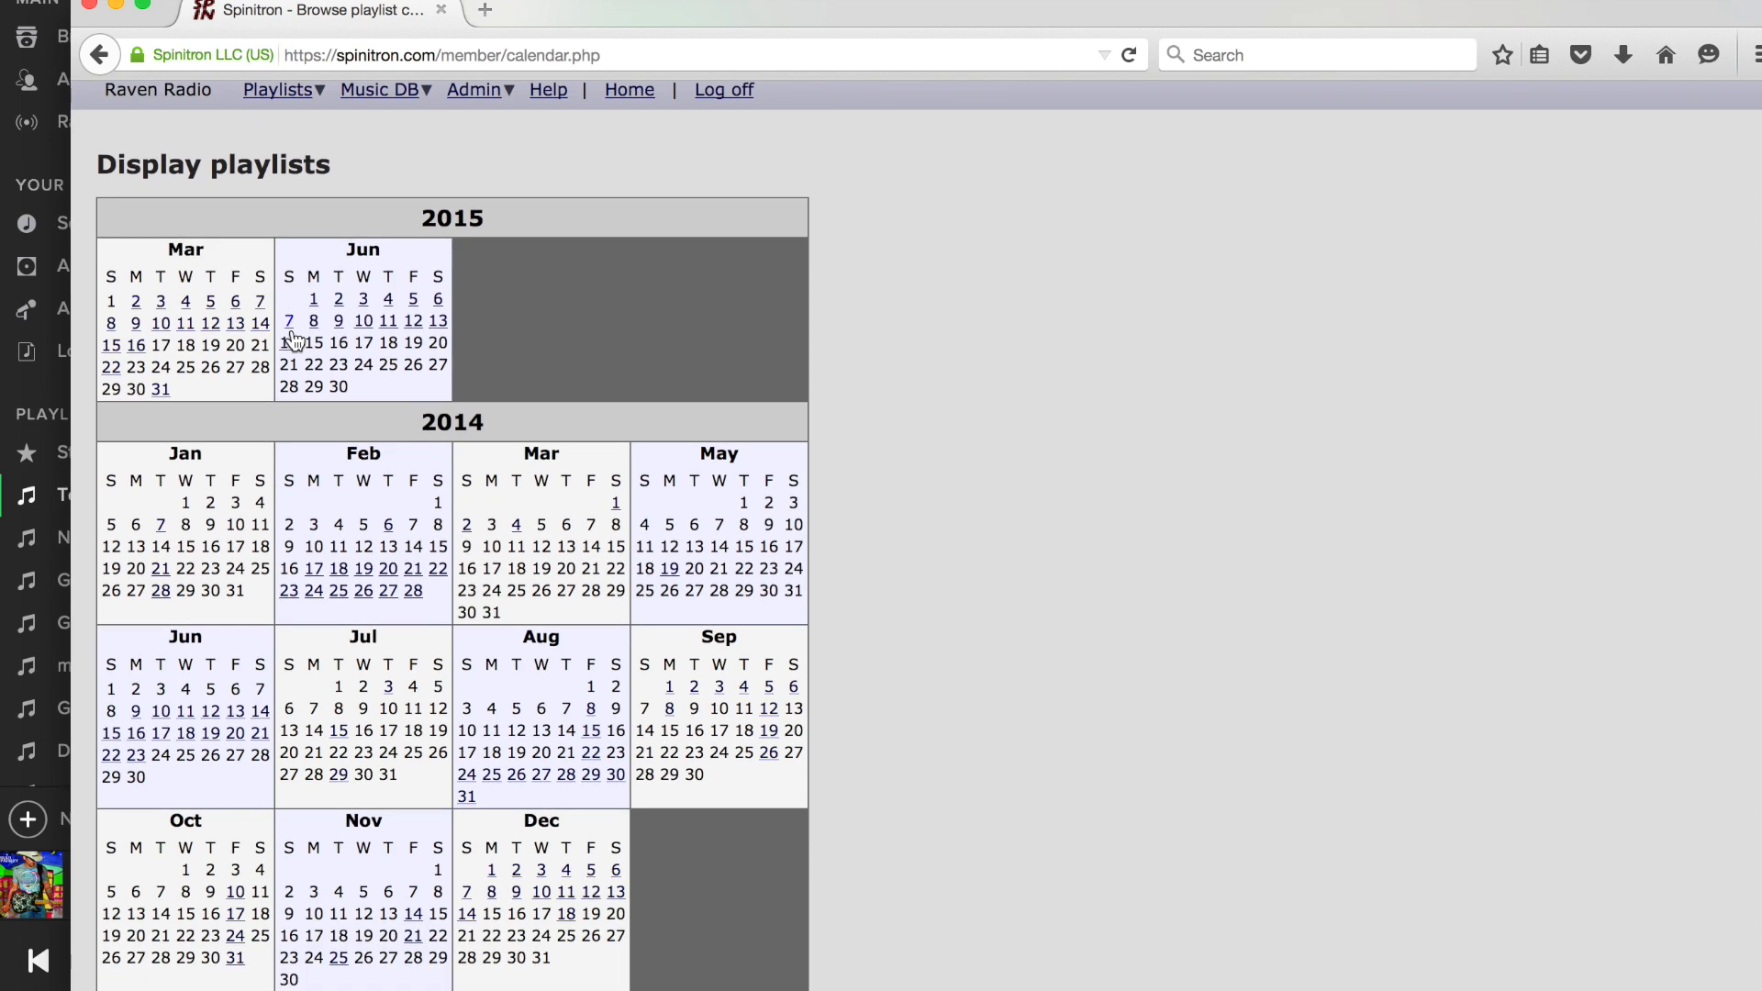
Display the 9.00am Good Day Show playlist from May 19 2014 and reopen it for song entry through its edit form.
left_click(670, 569)
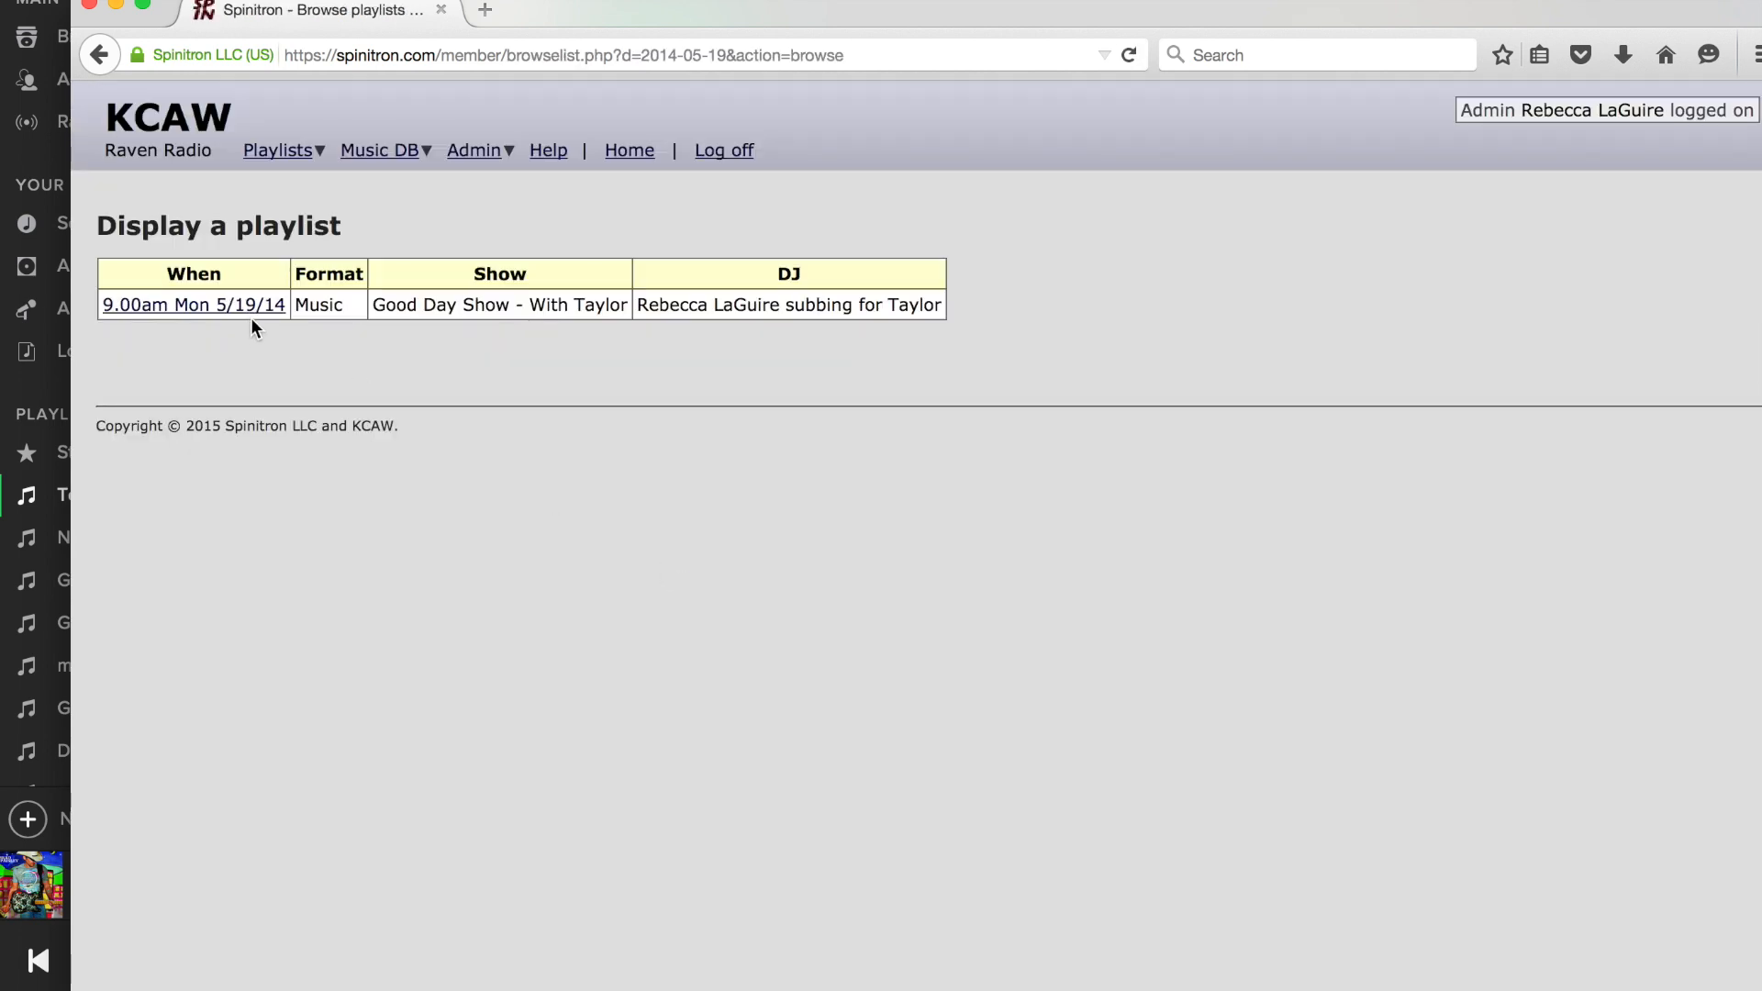
left_click(250, 308)
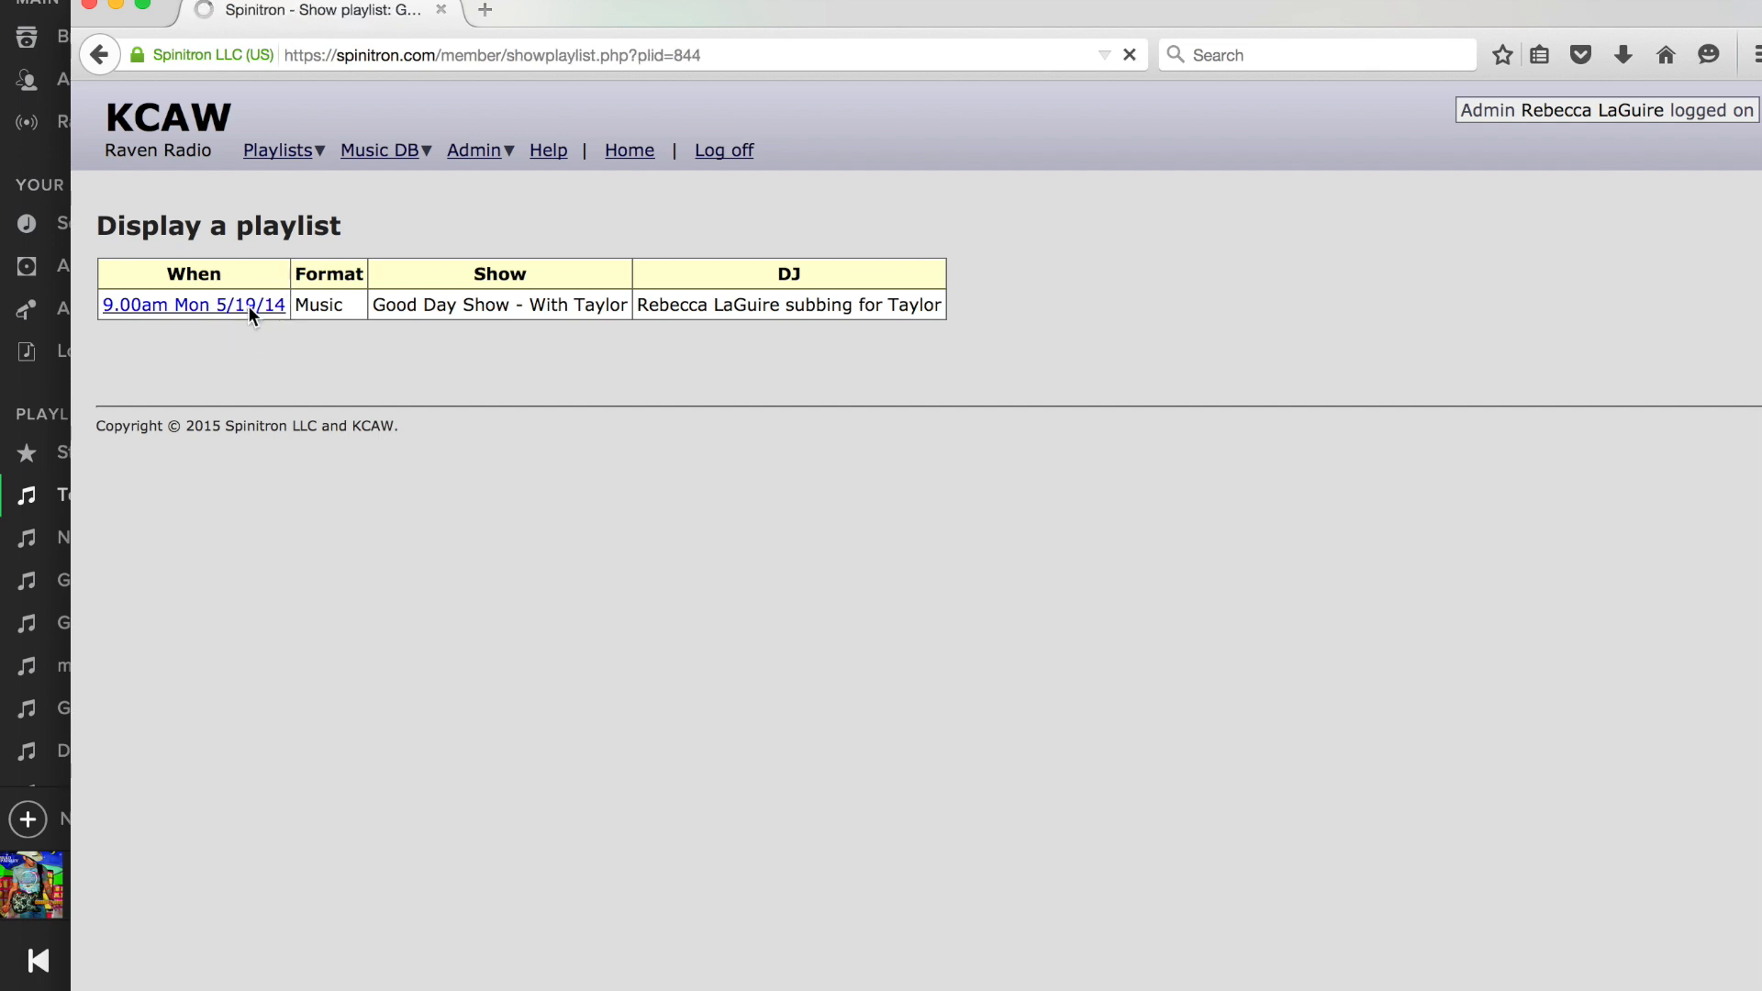
left_click(181, 213)
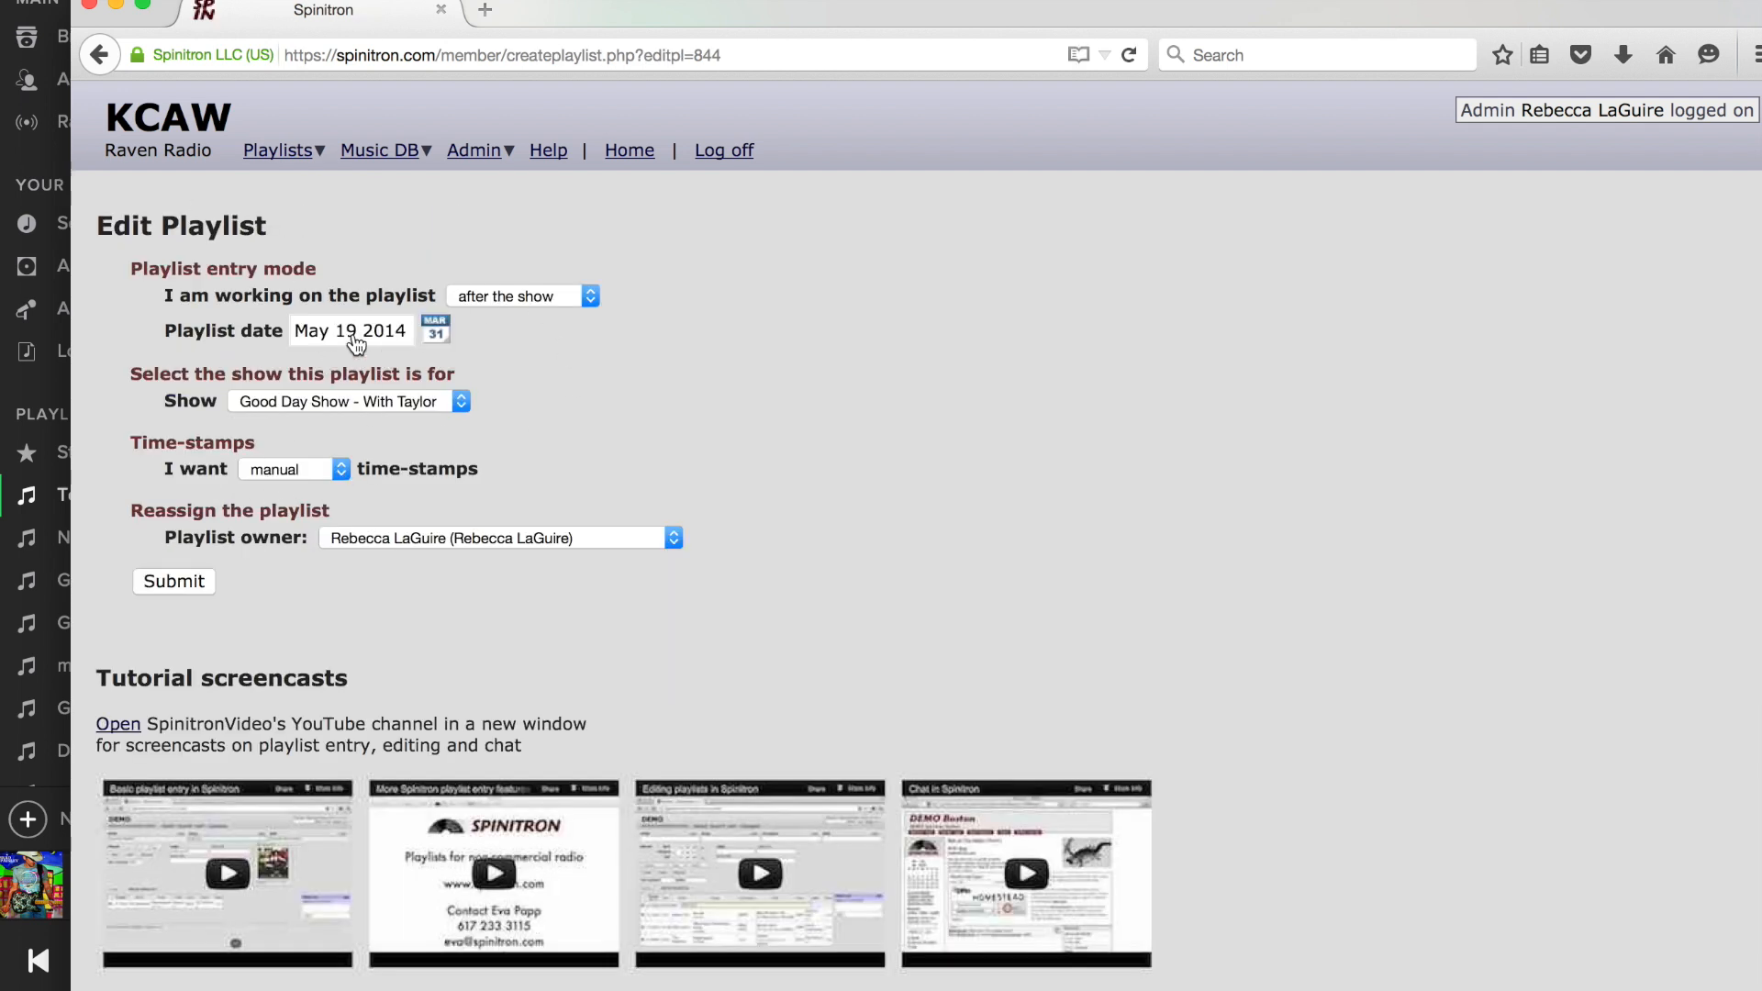
left_click(168, 588)
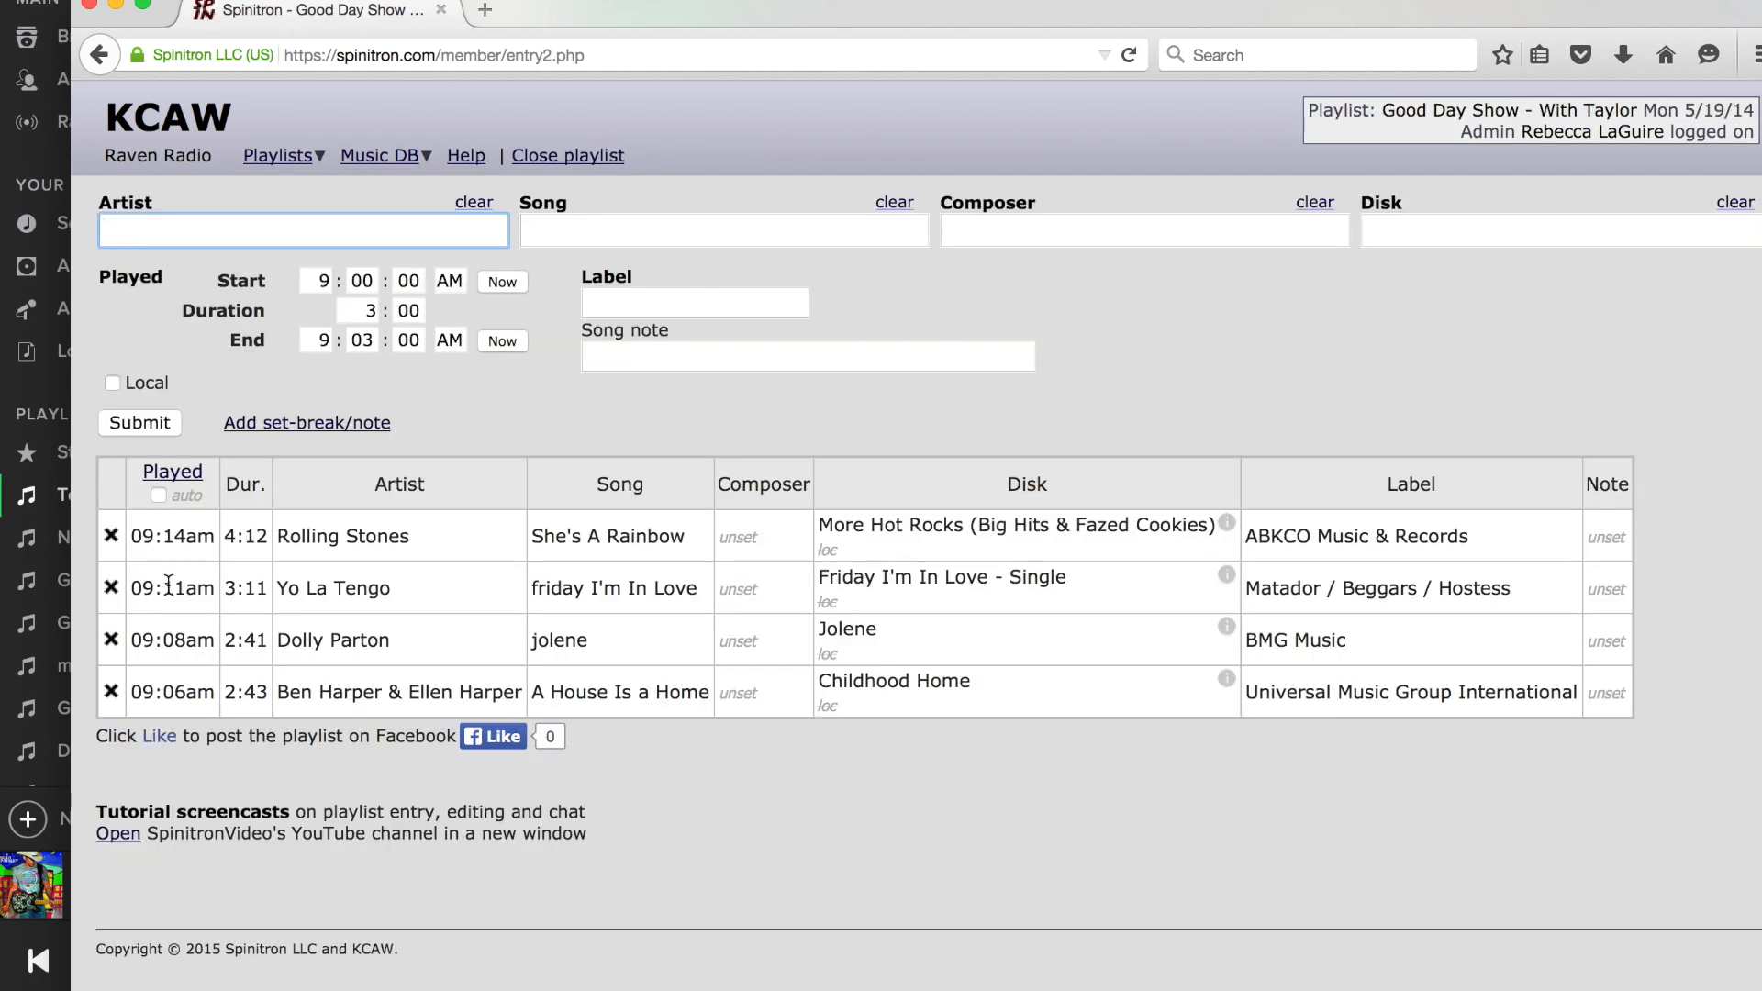